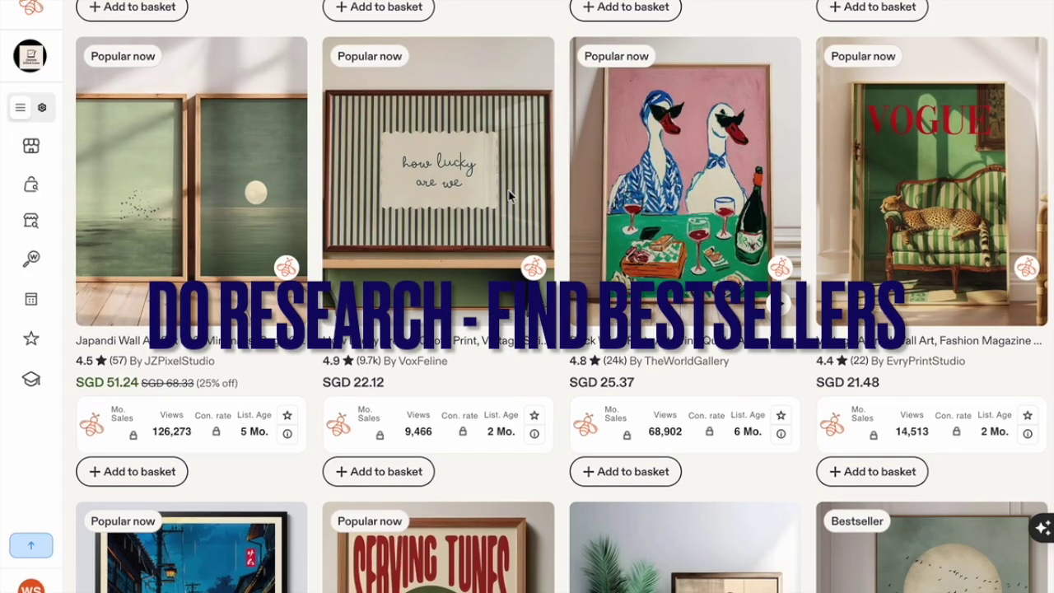
- Browse the wall art search results and open the "How Lucky Are We" quote print listing in a new tab
scroll(459, 141, "down", 1)
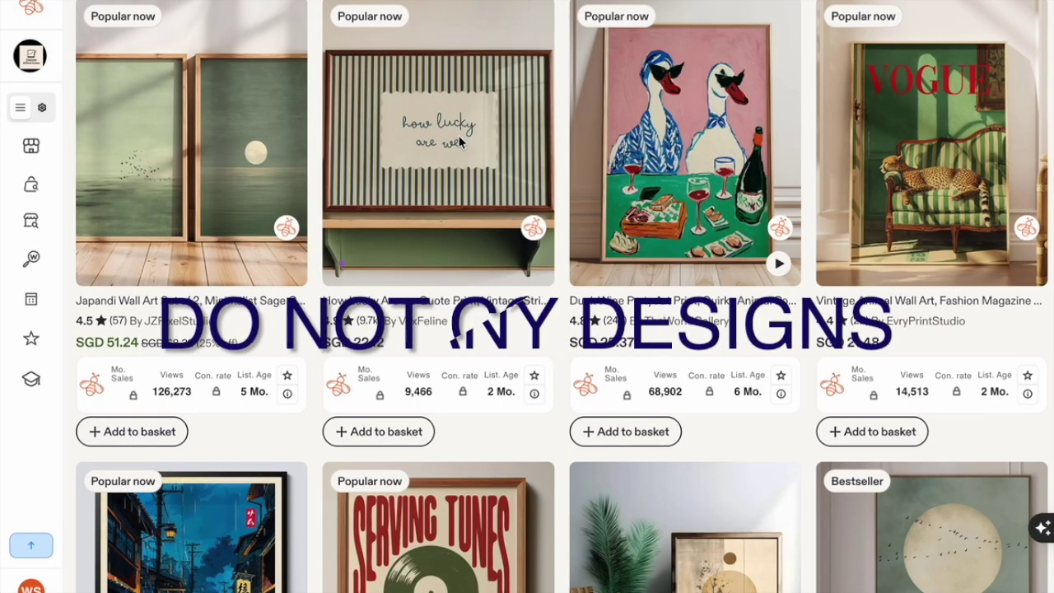
scroll(459, 141, "down", 5)
scroll(458, 142, "down", 2)
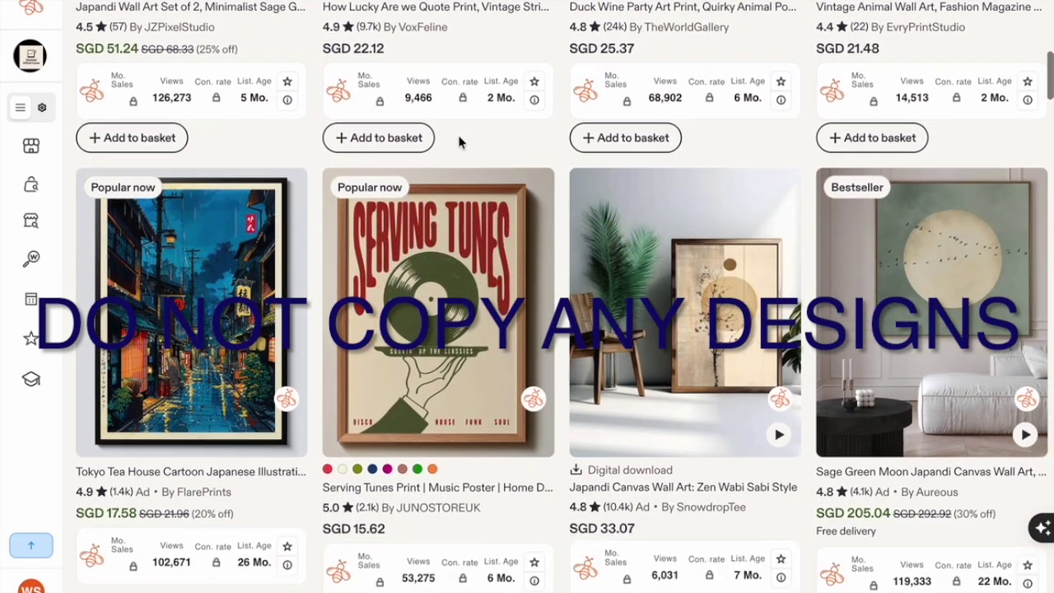
scroll(459, 142, "up", 4)
scroll(458, 142, "up", 5)
right_click(459, 143)
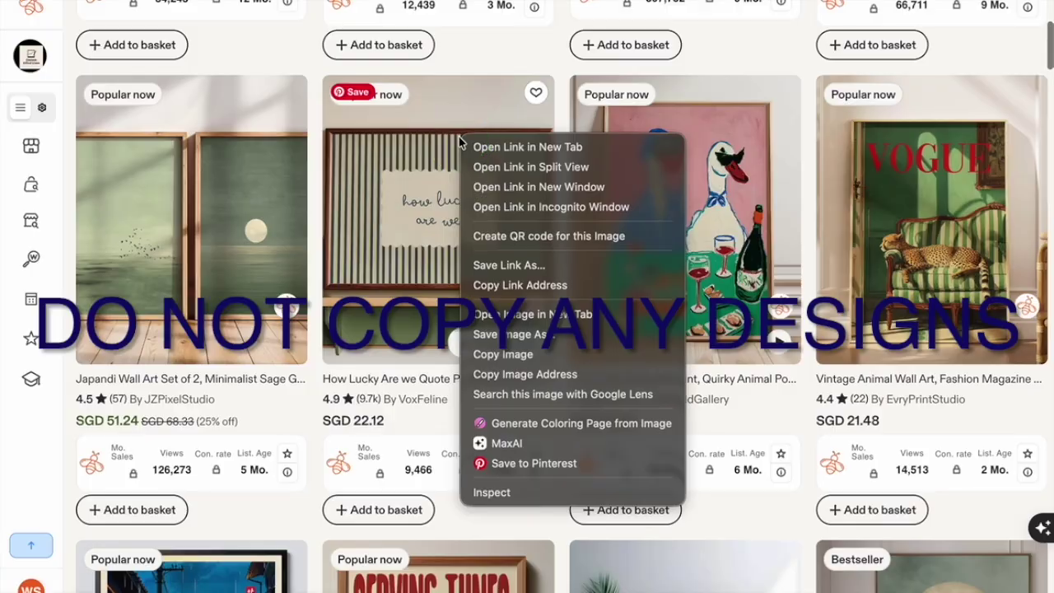
left_click(511, 149)
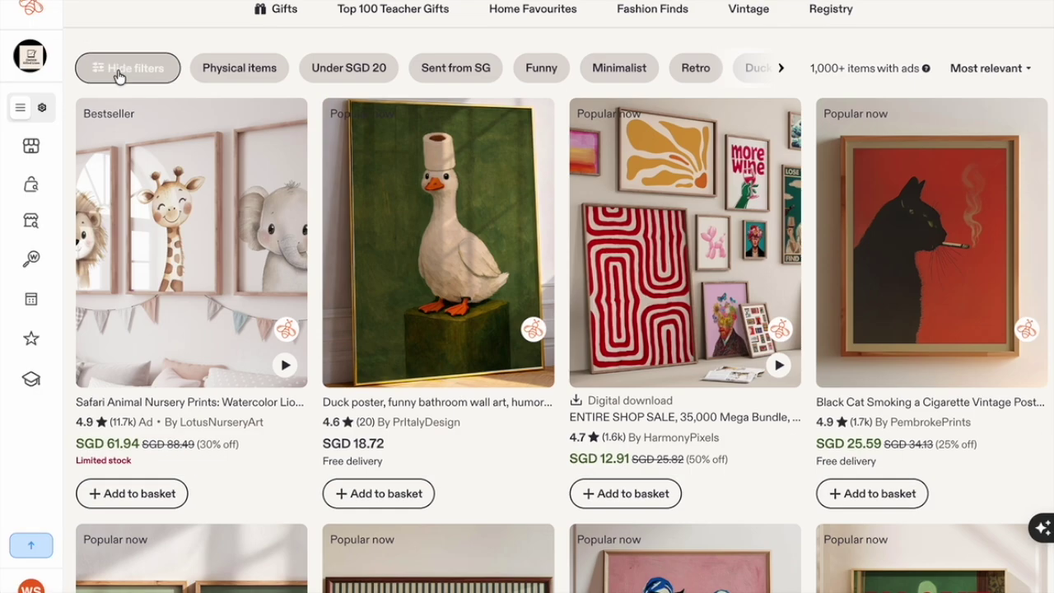
- Filter the wall art results by the Digital downloads item format and the Bestseller option
left_click(118, 69)
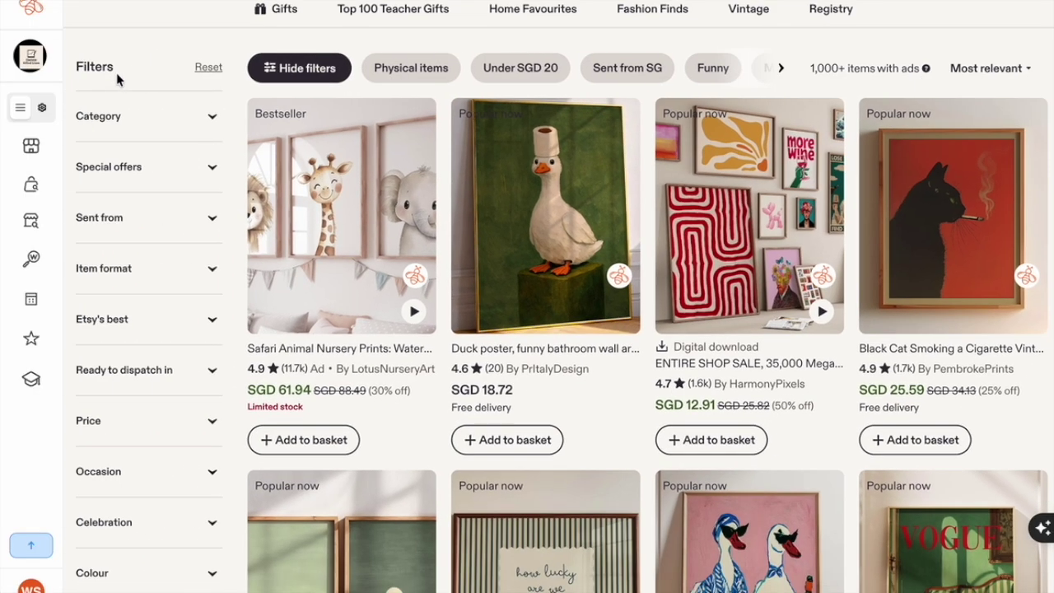
scroll(151, 289, "down", 1)
left_click(169, 264)
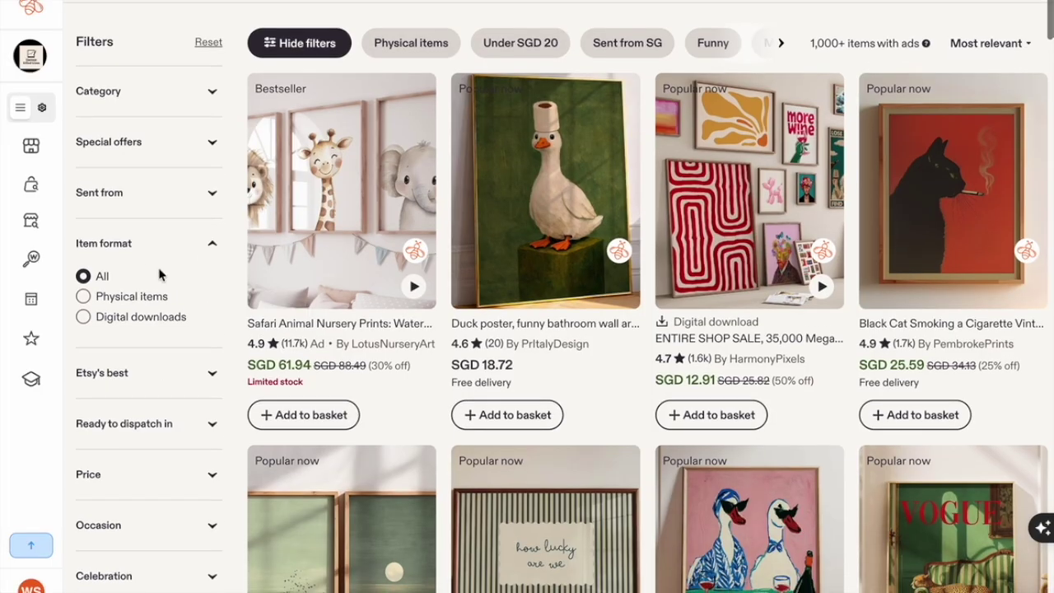
left_click(86, 318)
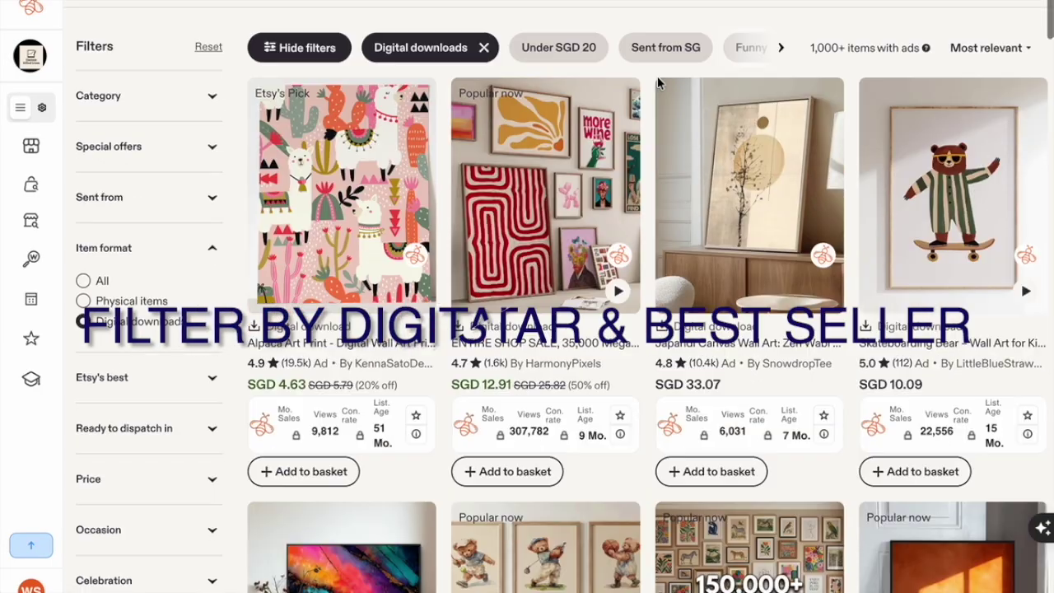
scroll(94, 384, "down", 2)
left_click(105, 283)
left_click(80, 485)
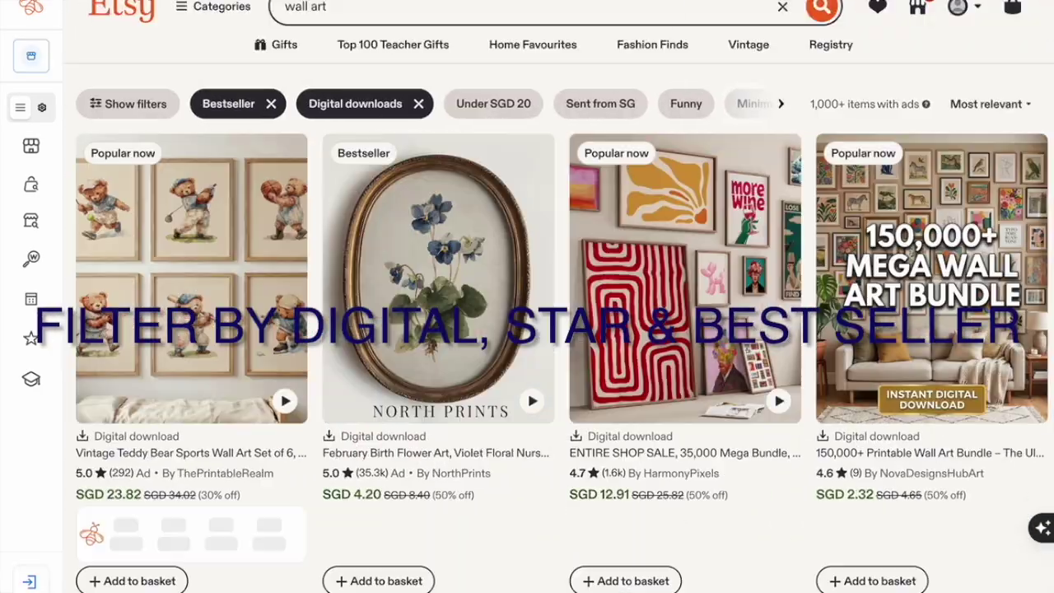
- Browse the filtered bestsellers and open the "Whats The Best That Could Happen" print listing
scroll(960, 432, "down", 6)
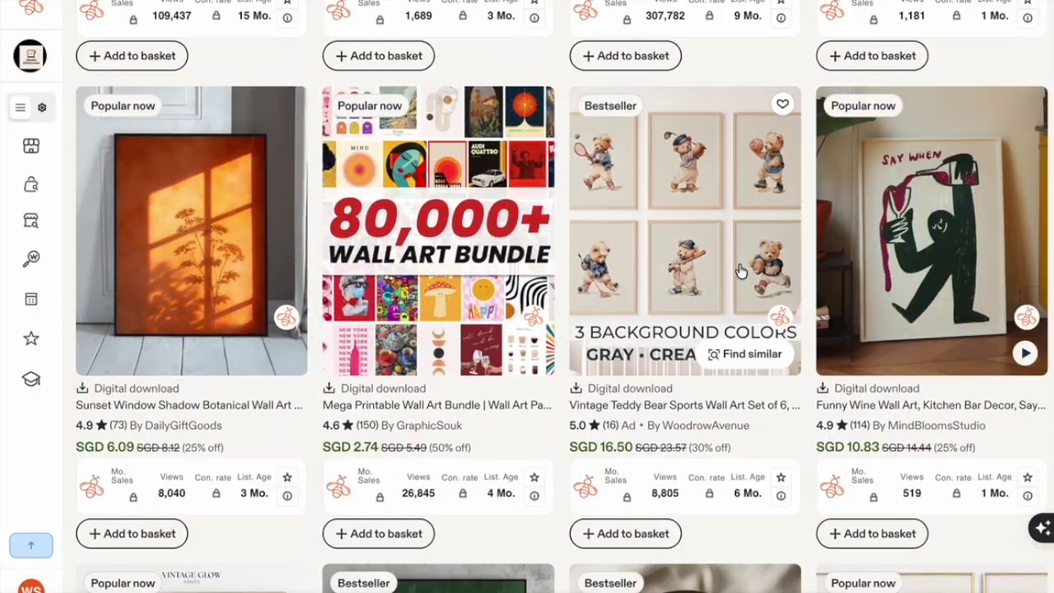
scroll(814, 445, "down", 1)
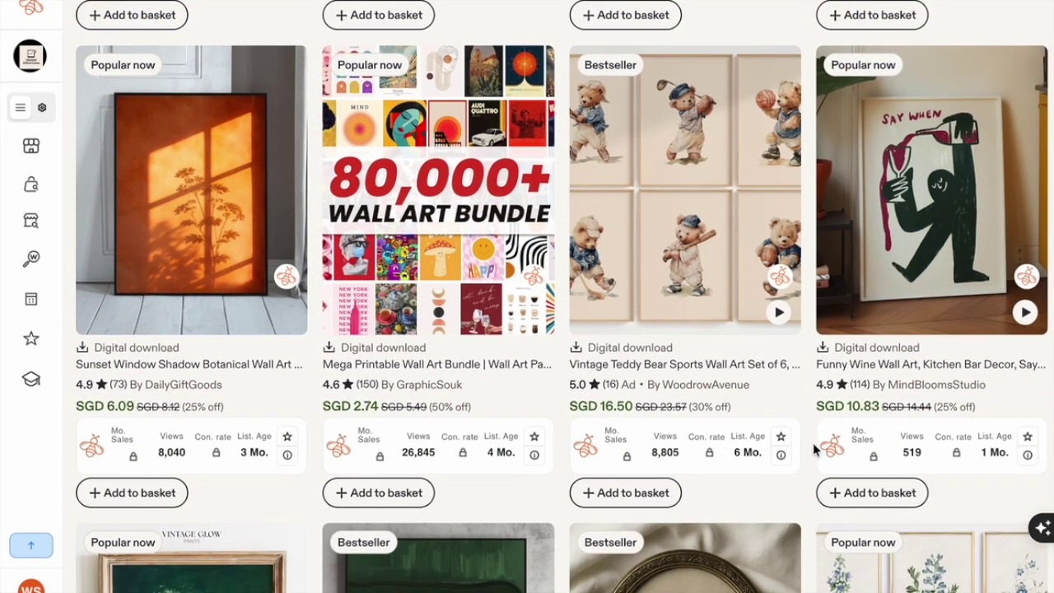
scroll(826, 388, "down", 5)
scroll(828, 388, "down", 5)
scroll(723, 482, "down", 5)
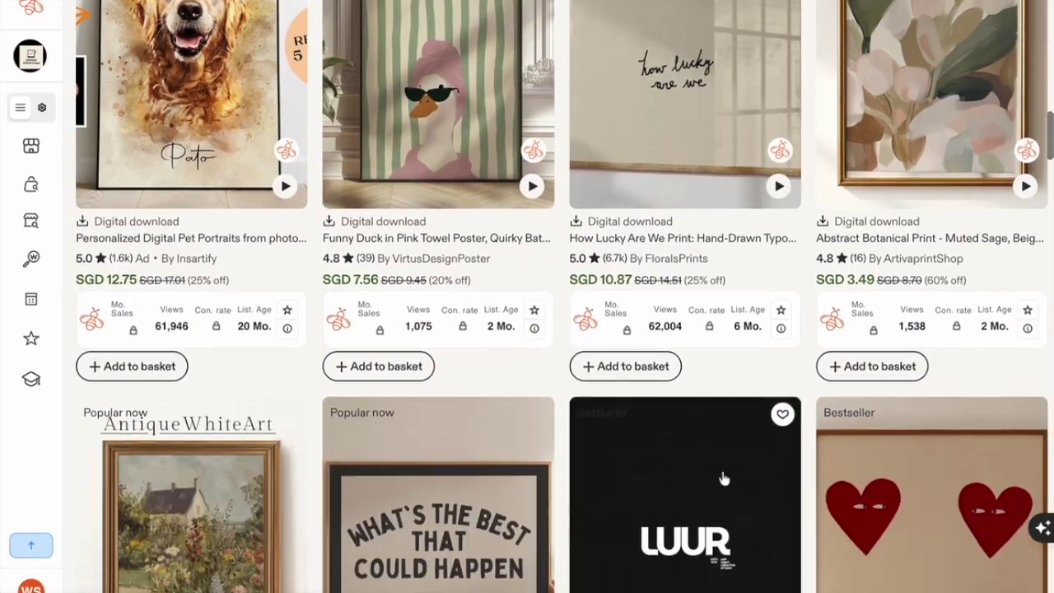
scroll(722, 479, "down", 1)
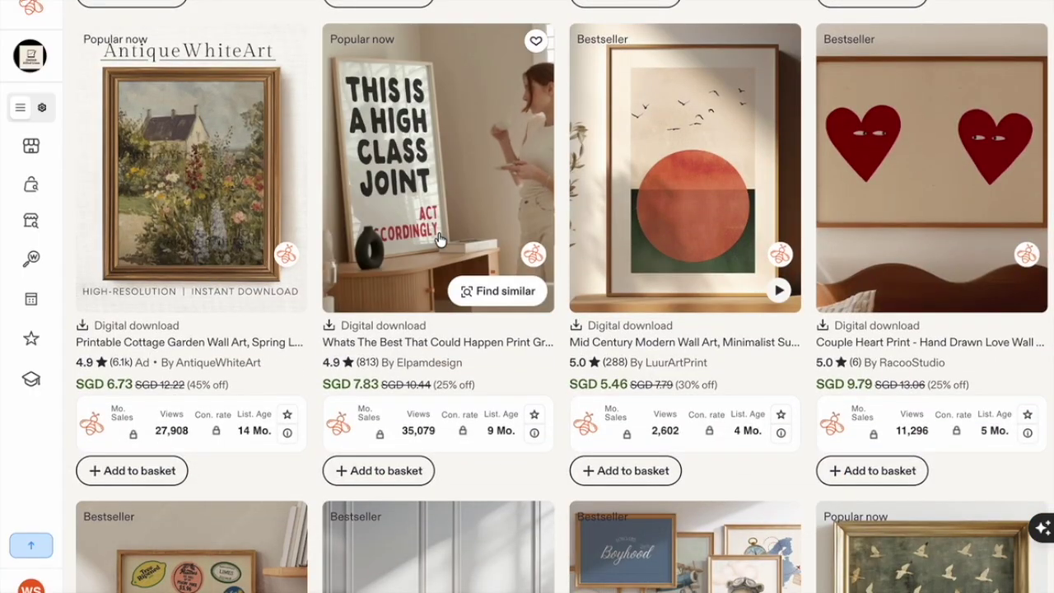
left_click(439, 239)
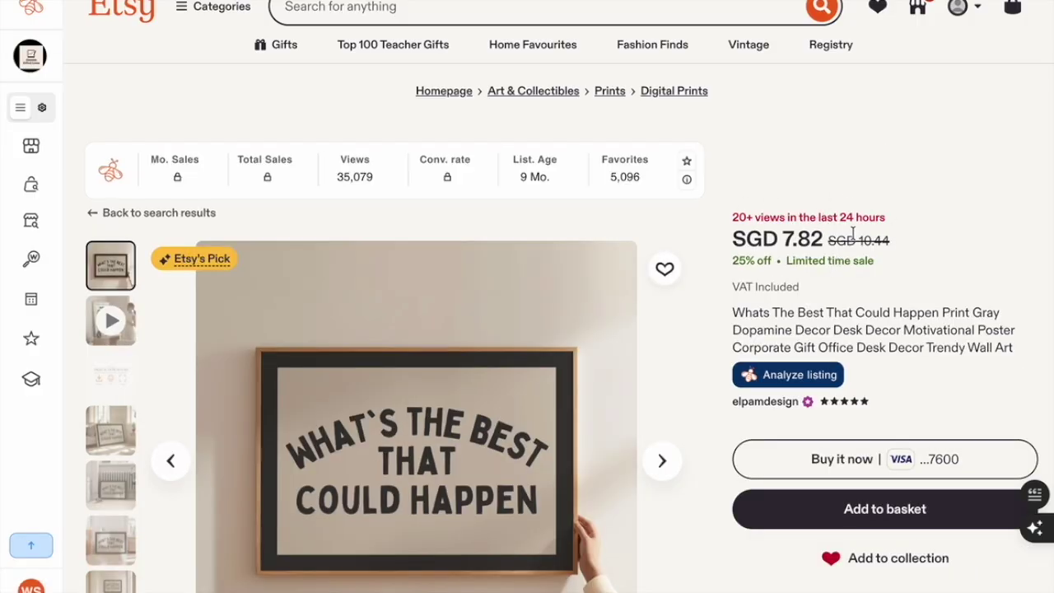
- Examine the listing's price, title, item highlights and buyer reviews
scroll(853, 235, "down", 3)
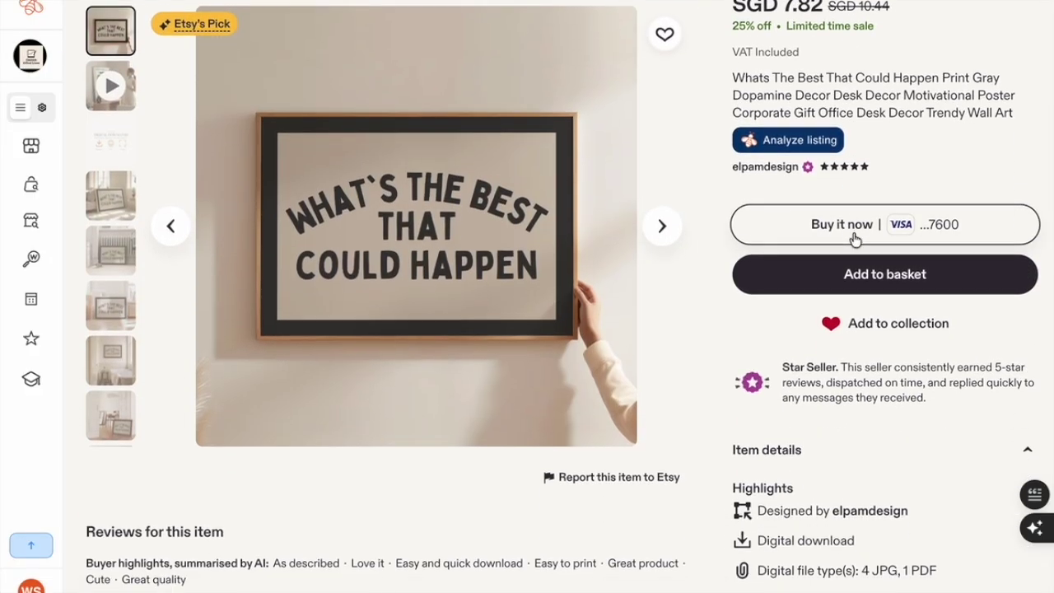
scroll(855, 238, "up", 1)
scroll(855, 238, "down", 1)
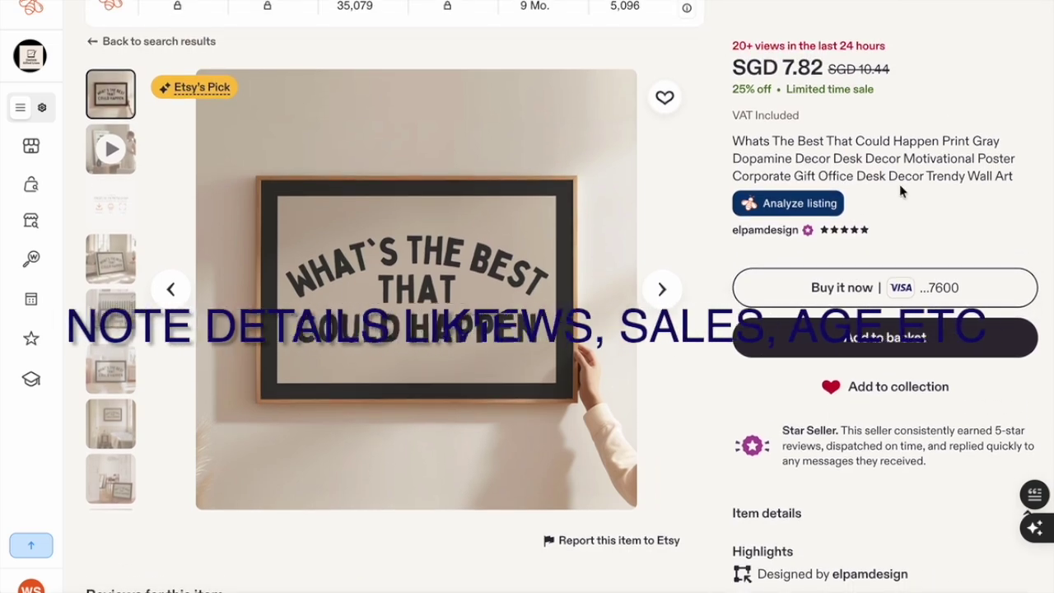
scroll(914, 204, "down", 5)
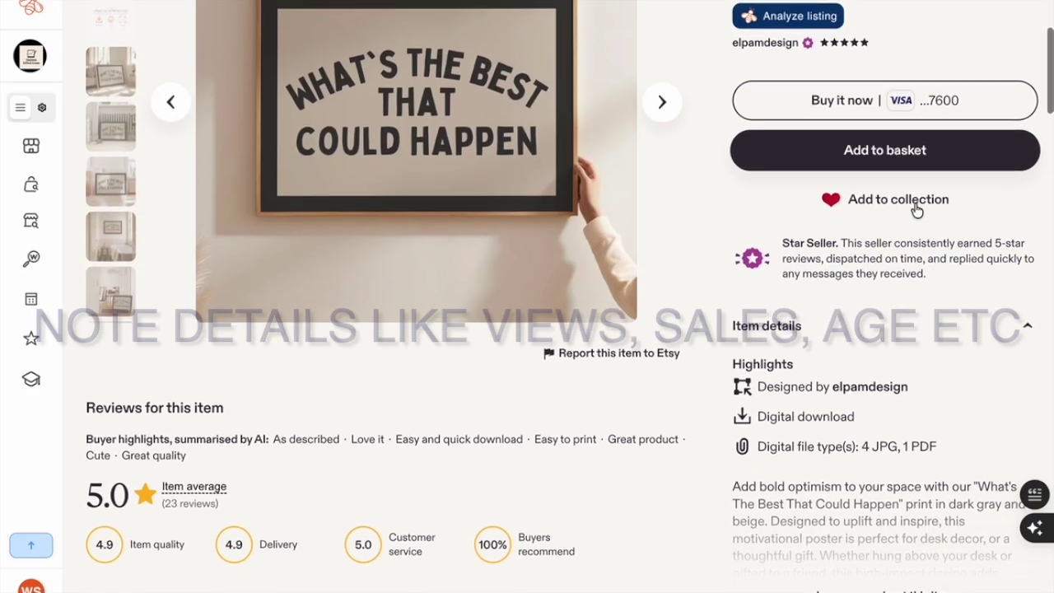
scroll(916, 211, "down", 2)
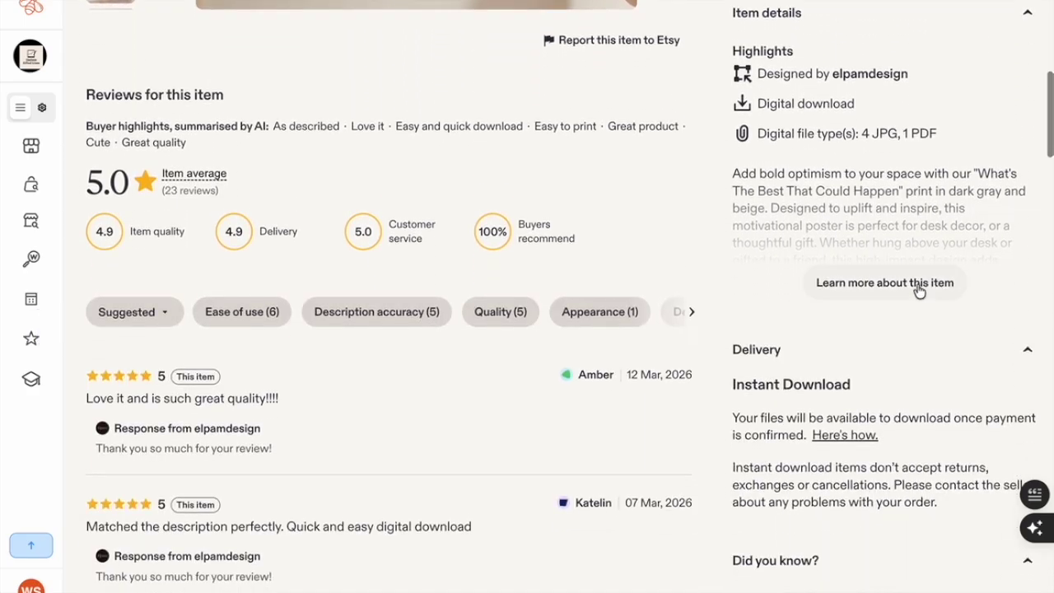
- Expand the full item description and read its key features and the print sizes supplied
left_click(919, 289)
scroll(916, 280, "down", 3)
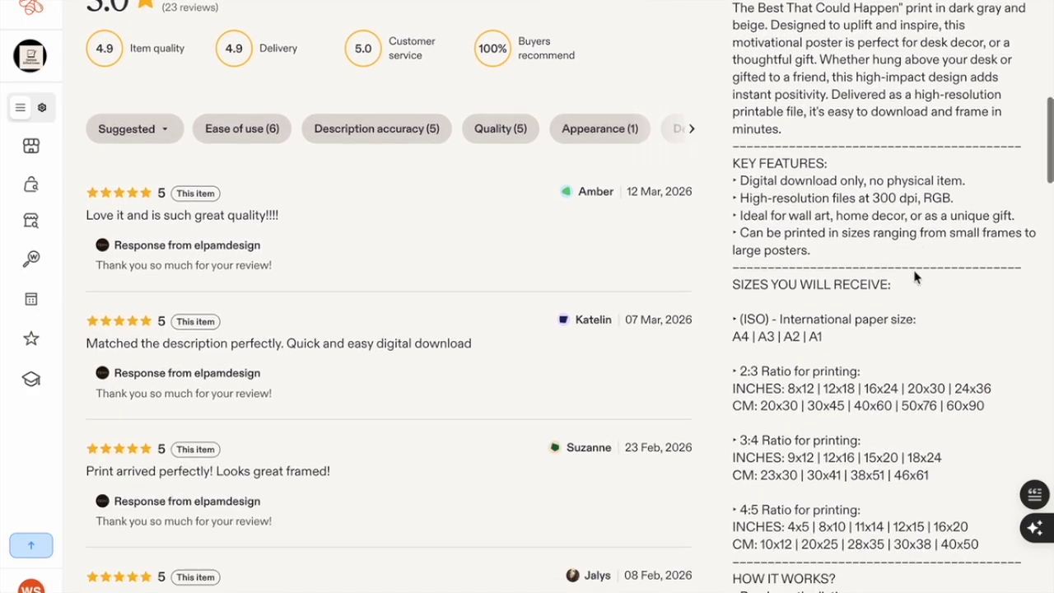
scroll(914, 277, "down", 1)
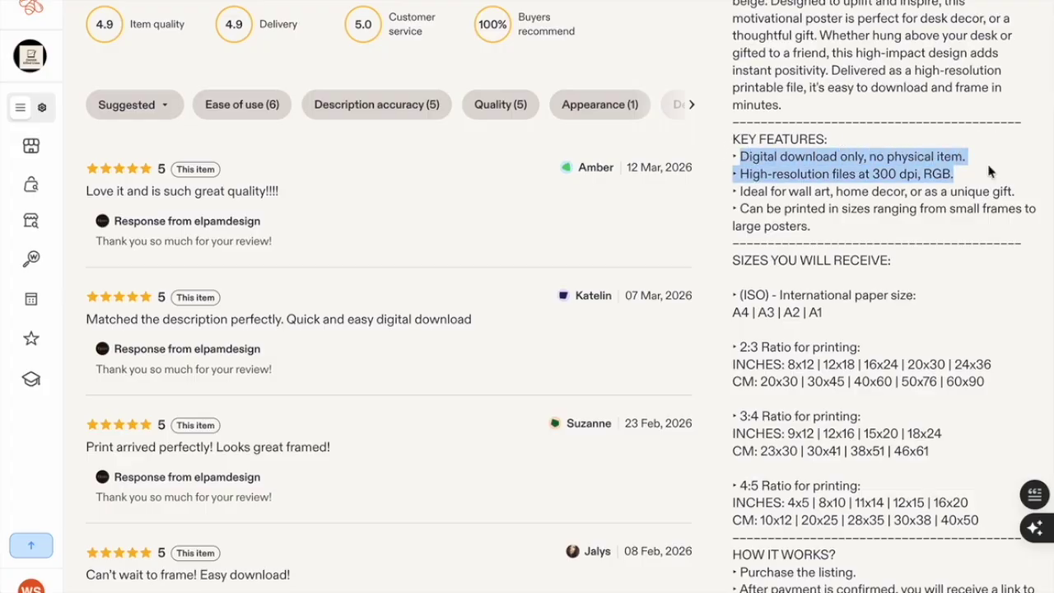
left_click(1020, 269)
scroll(985, 272, "down", 3)
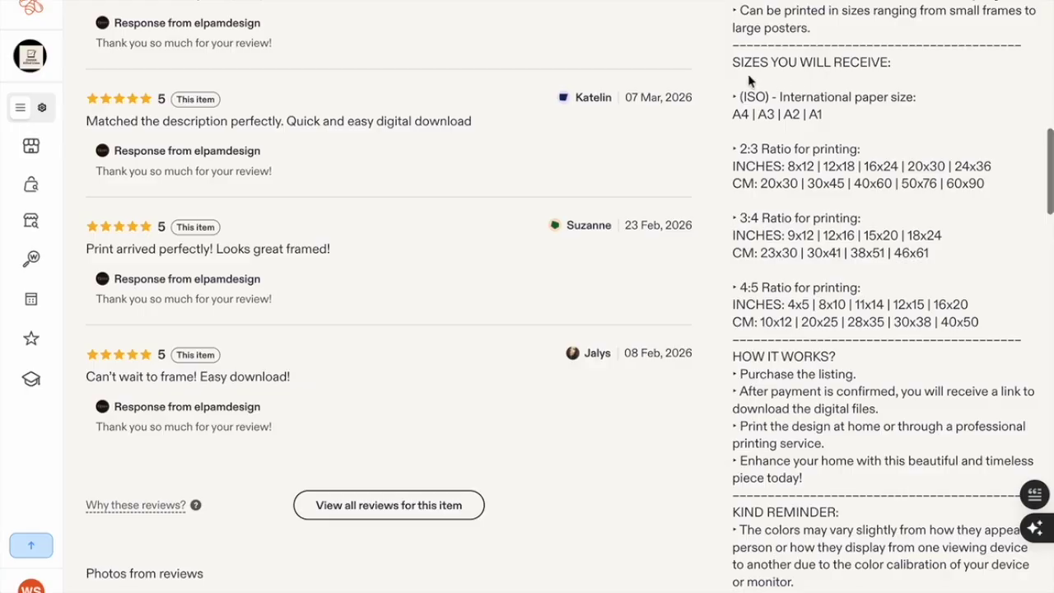
triple_click(731, 64)
left_click(726, 79)
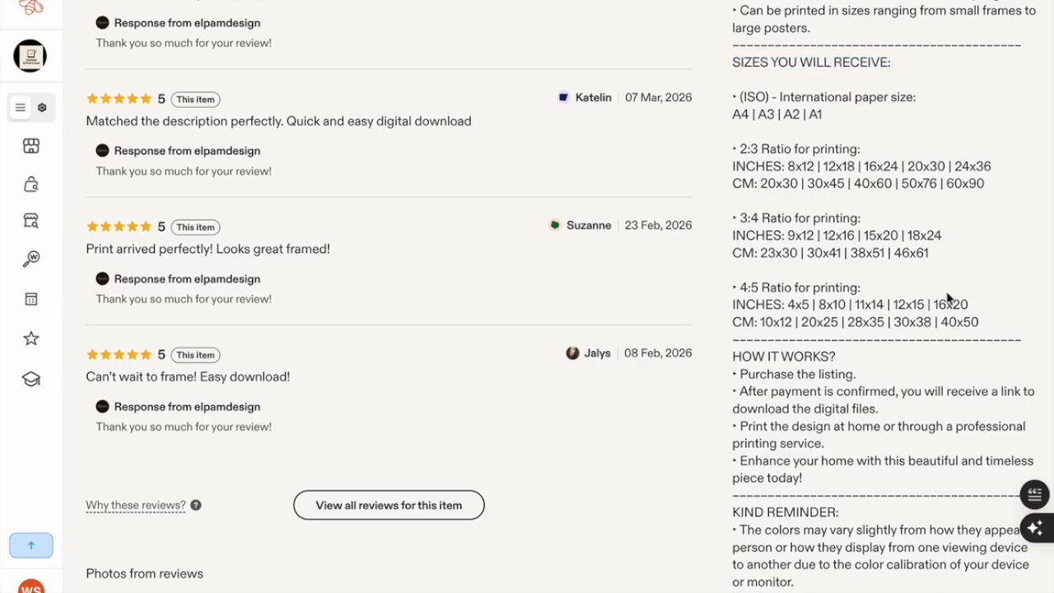
- Read the description's remaining ratios, how-it-works and reminder sections, then return to the listing's main image and statistics
scroll(948, 298, "down", 2)
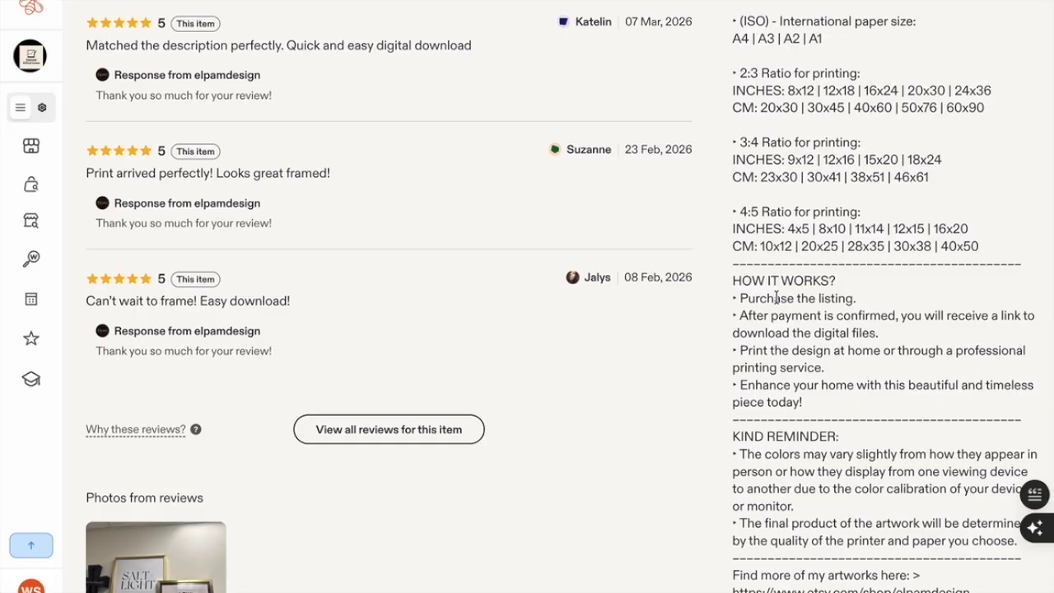
scroll(776, 298, "down", 3)
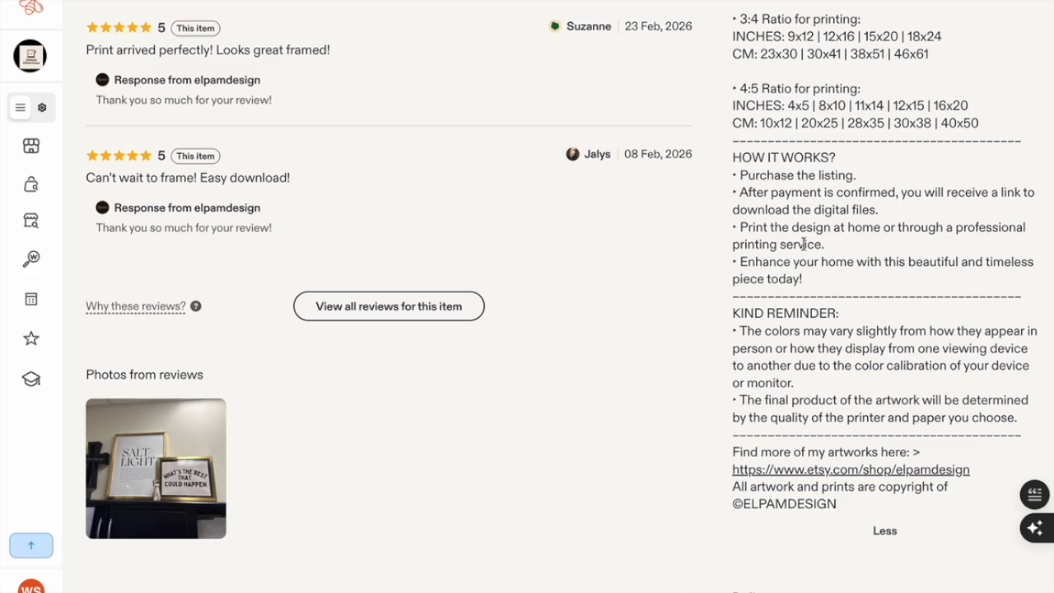
scroll(852, 311, "down", 1)
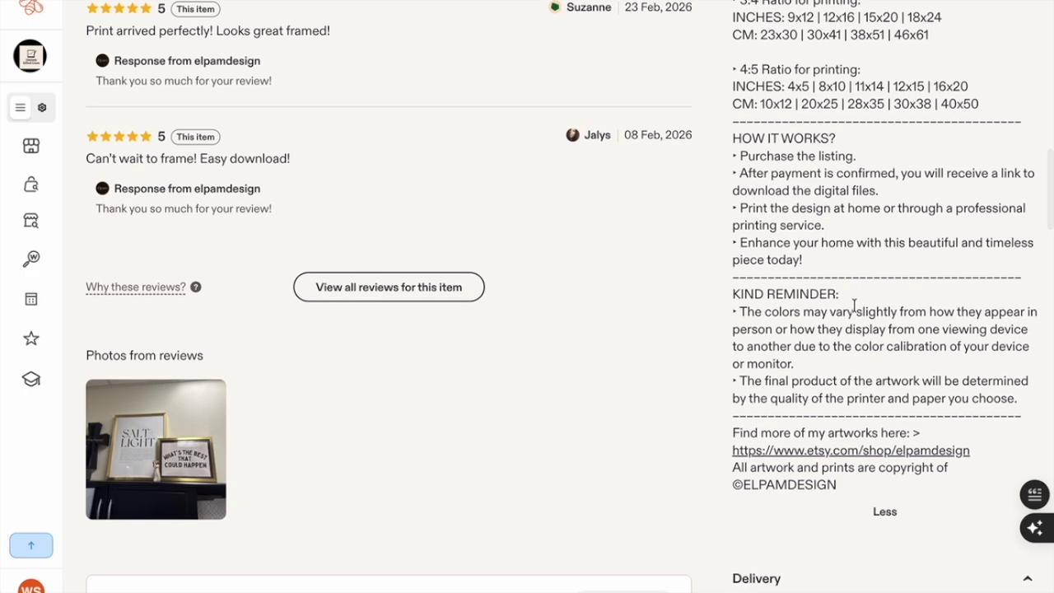
scroll(854, 304, "up", 15)
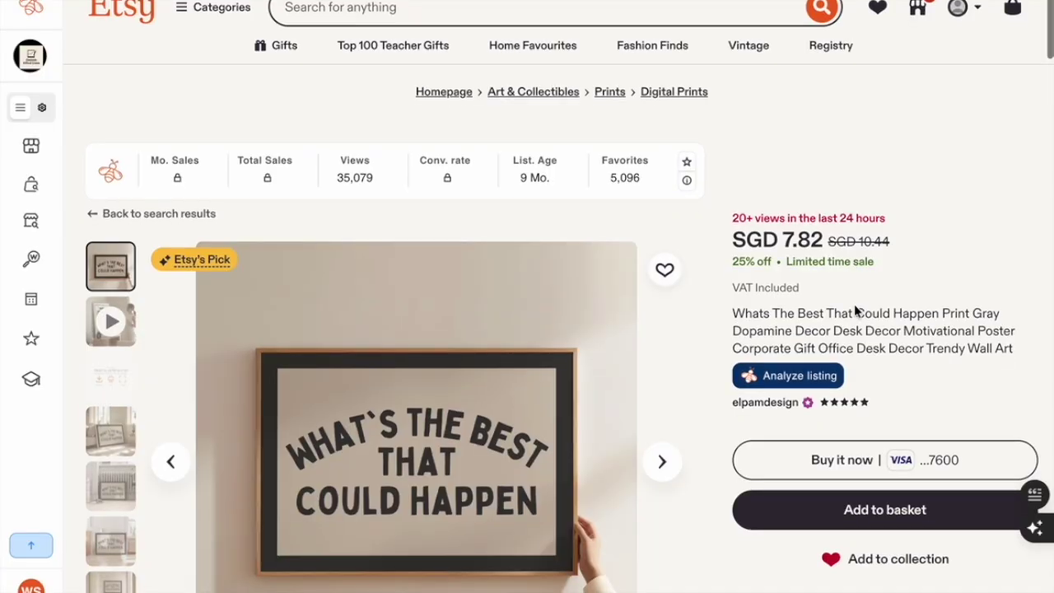
scroll(854, 307, "down", 2)
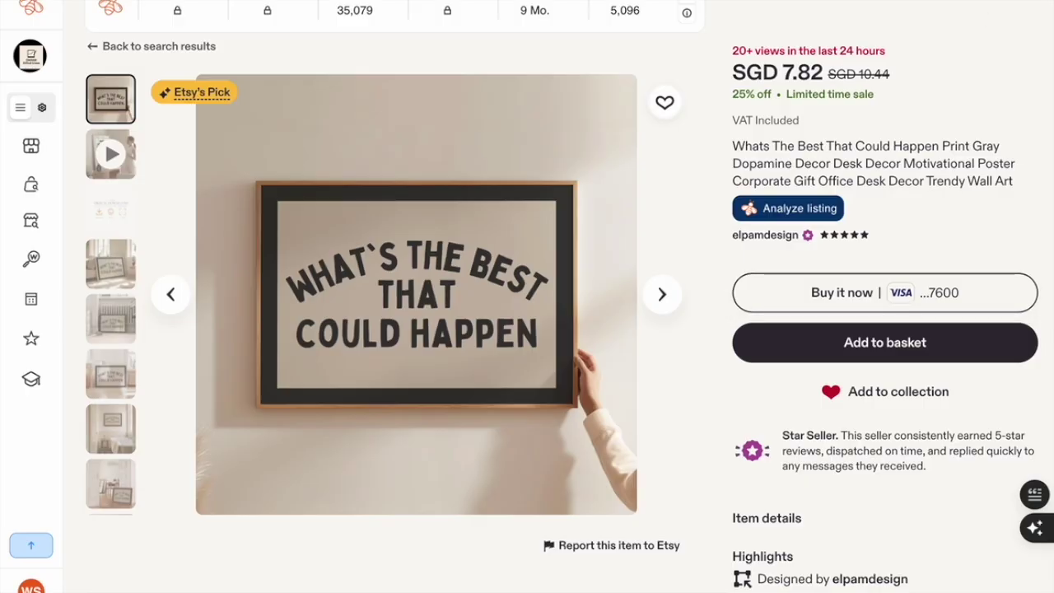
- Return to the search results, open the "1% Better Every Day" print listing and examine its reviews and details
key("alt+Left")
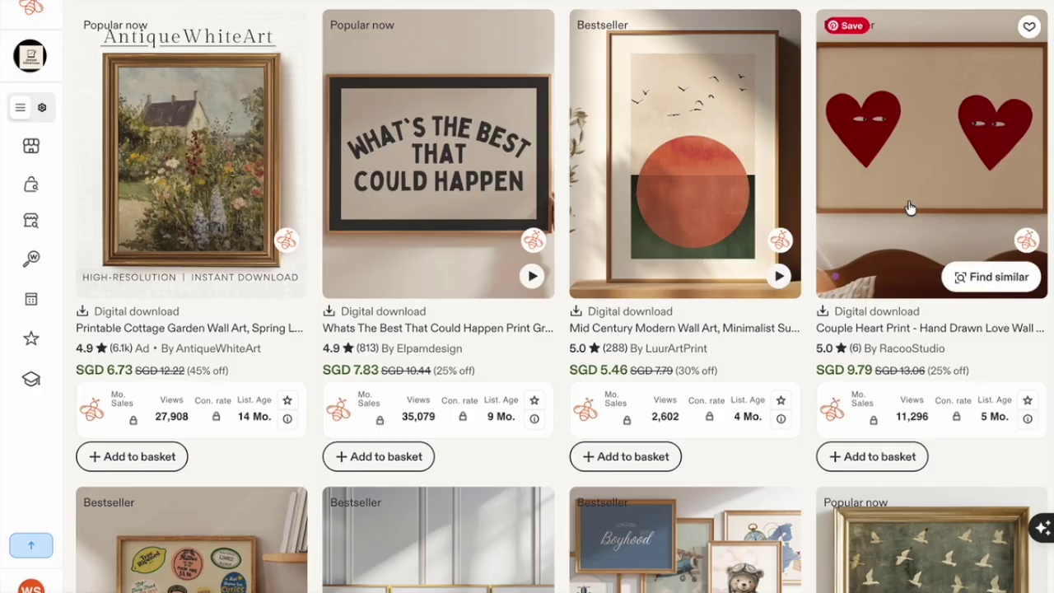
left_click(909, 206)
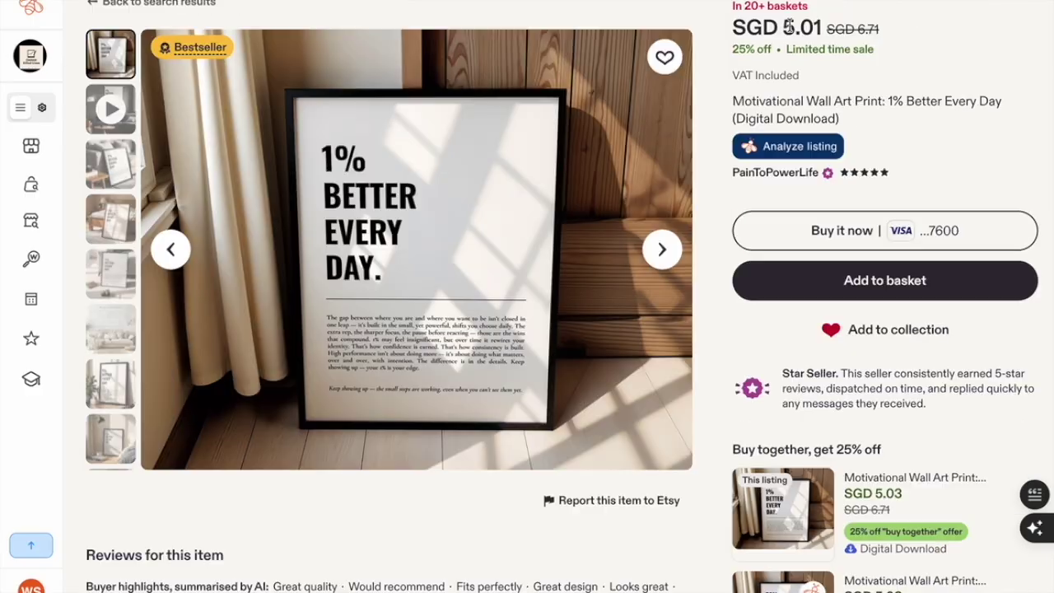
scroll(291, 332, "down", 7)
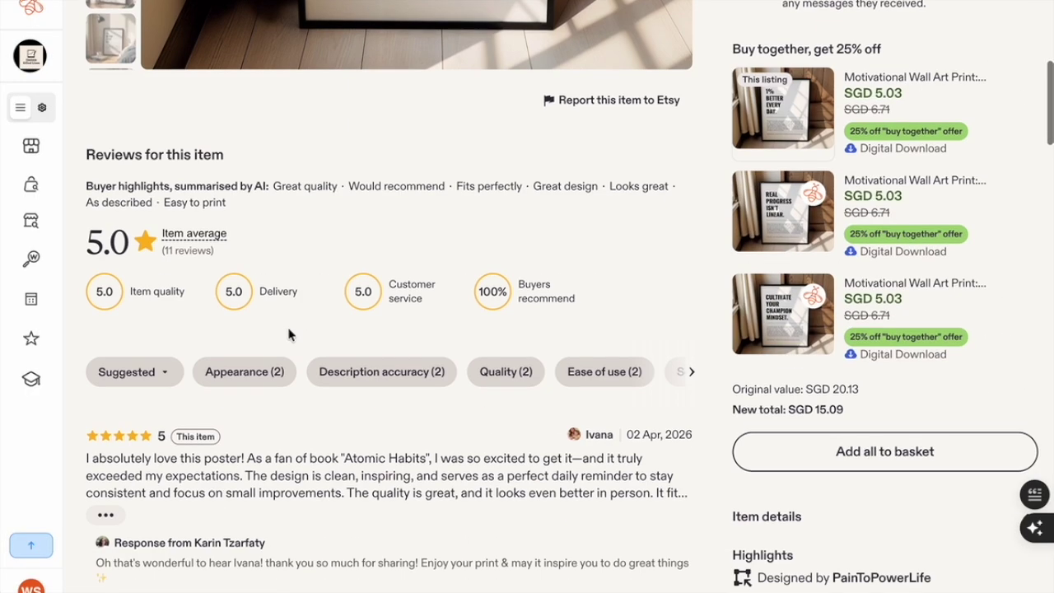
scroll(279, 441, "down", 5)
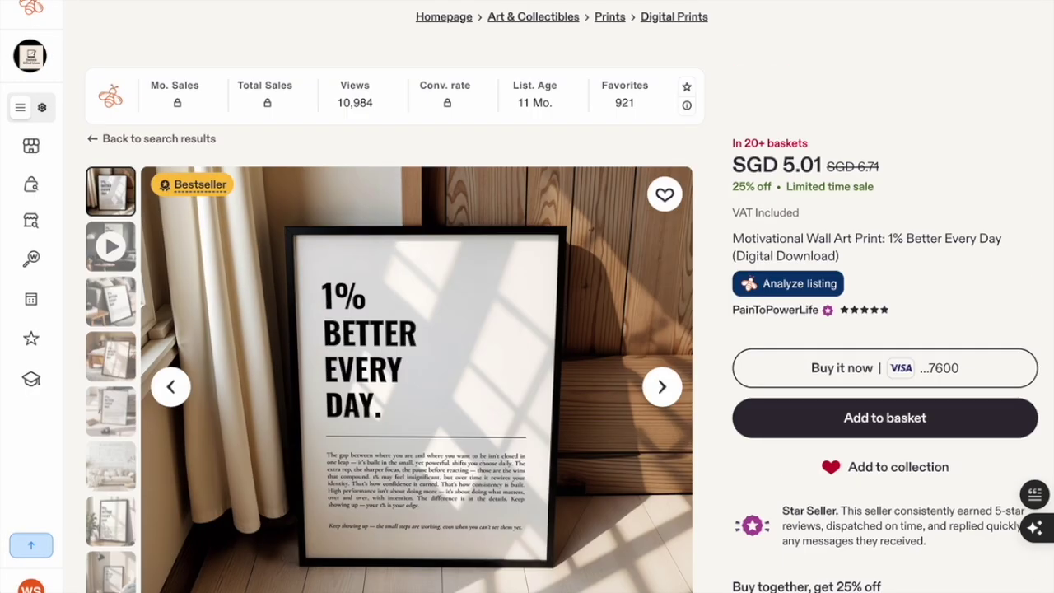
- Go back to the results, open the "Feels So Good To Be Home" print listing and look over its page
key("alt+Left")
left_click(933, 203)
scroll(882, 259, "down", 5)
scroll(802, 245, "up", 5)
scroll(801, 246, "down", 10)
scroll(850, 268, "up", 6)
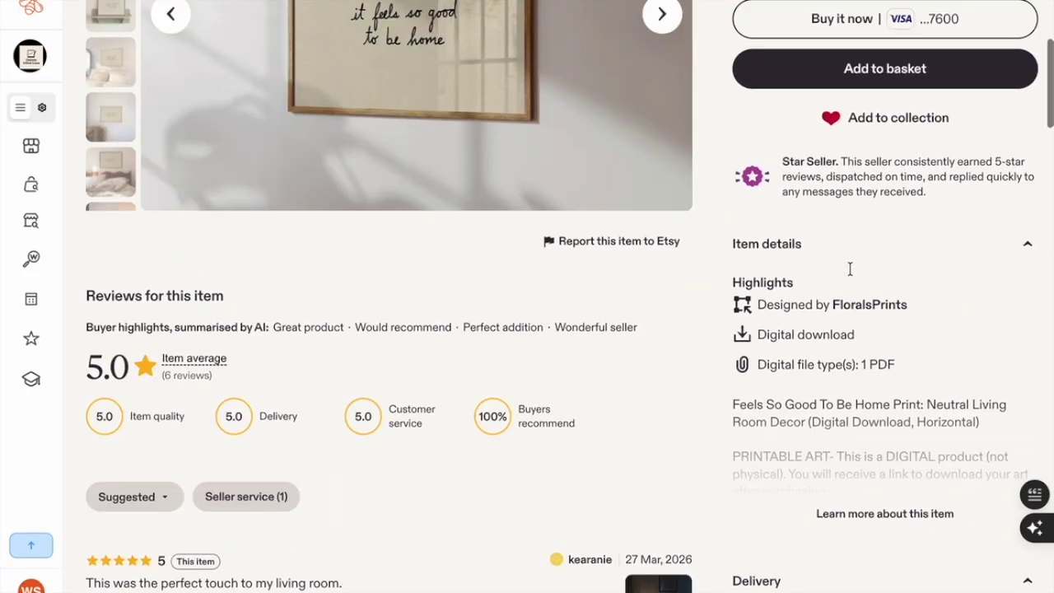
- Expand the "Feels So Good To Be Home" description and examine its print sizes, file format and the shop's related prints
left_click(885, 513)
scroll(894, 451, "down", 5)
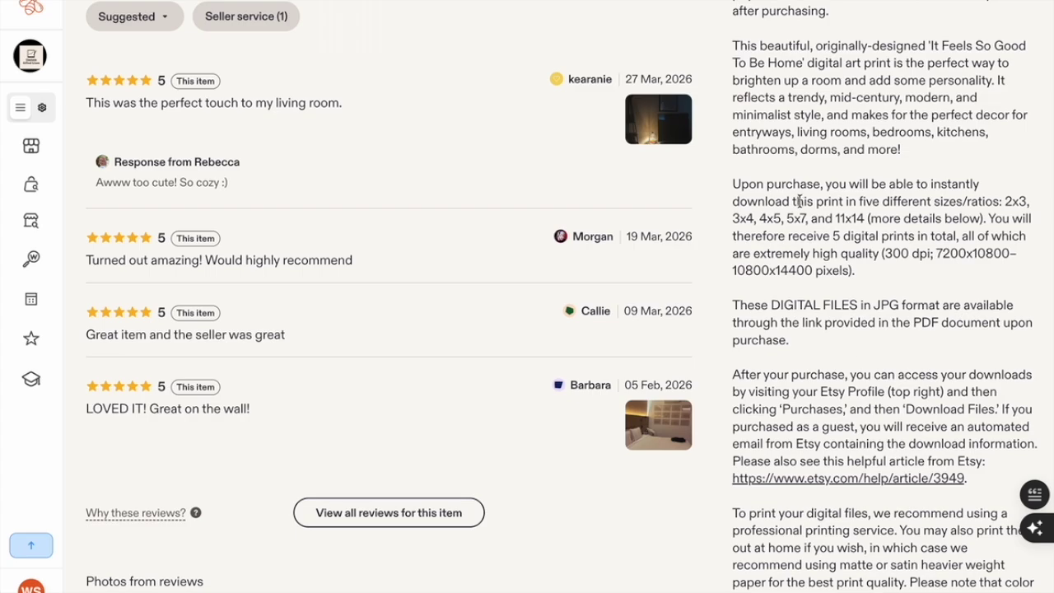
scroll(922, 297, "down", 10)
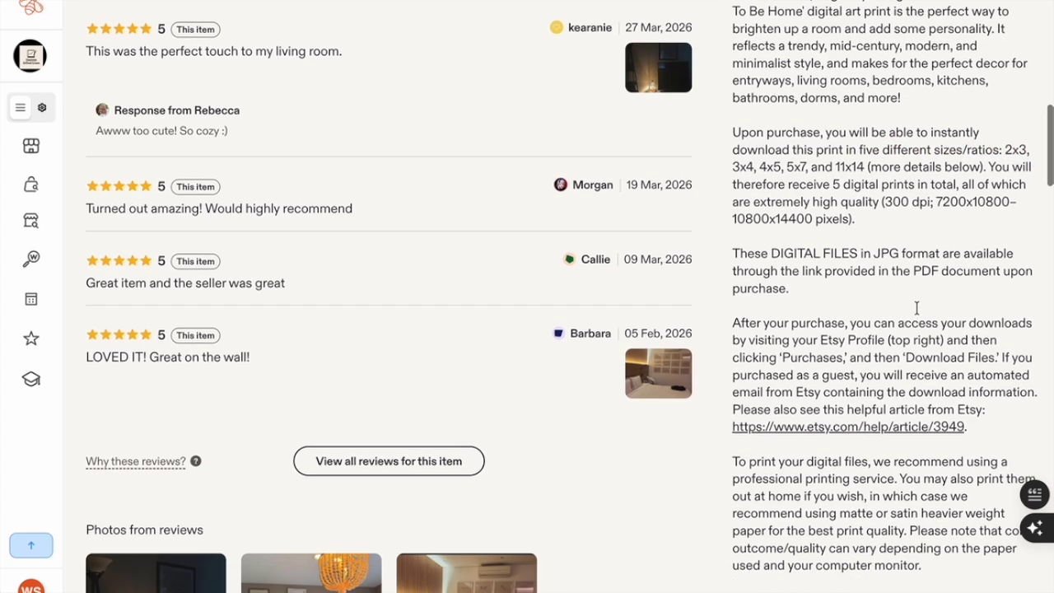
scroll(906, 280, "down", 4)
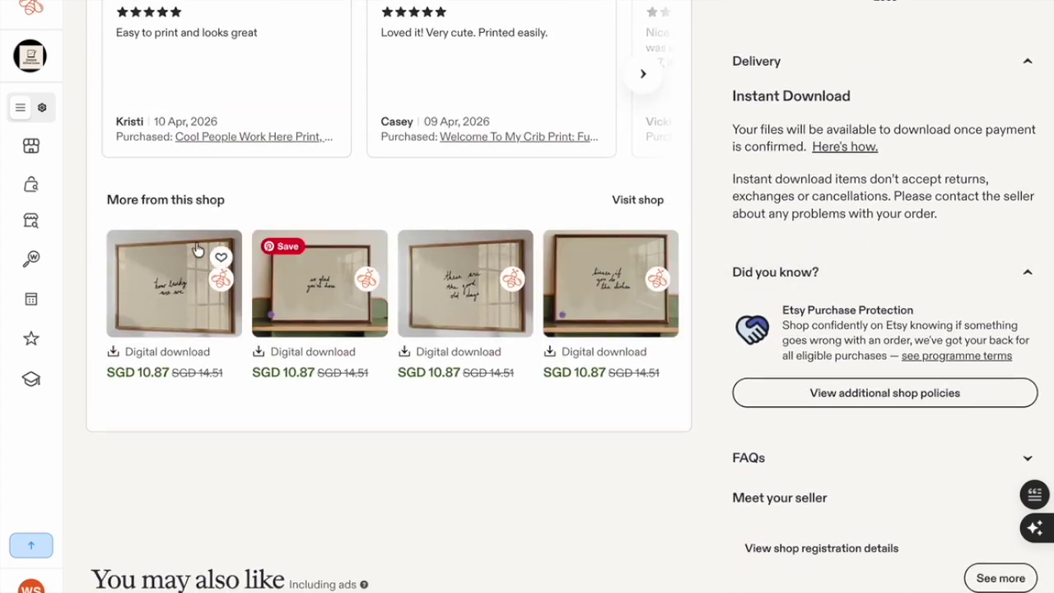
scroll(808, 318, "up", 15)
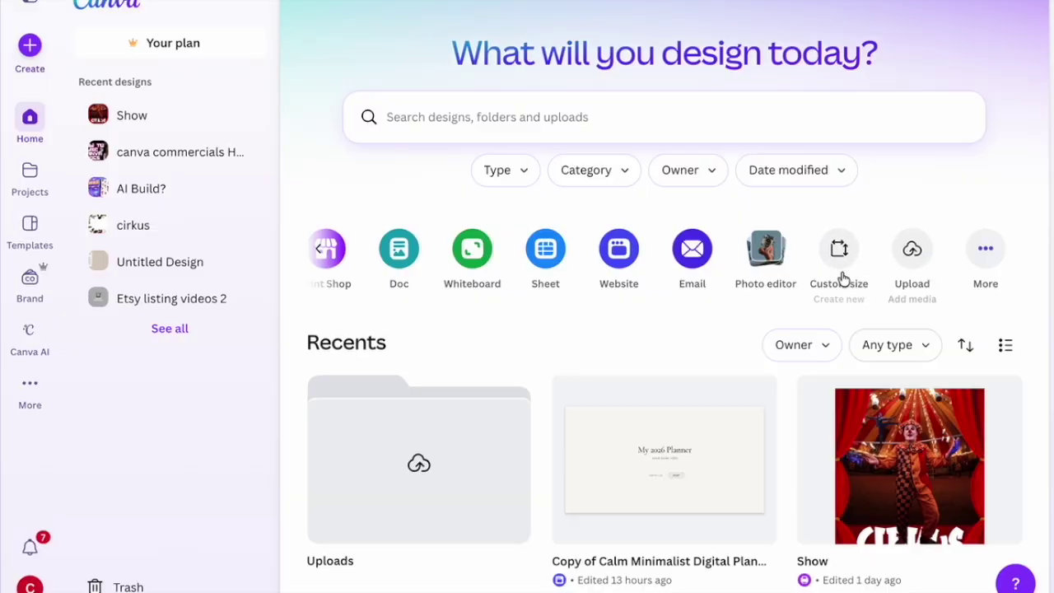
- Start a custom-size design and enter WHAT'S THE BEST as a heading on its blank page
left_click(837, 257)
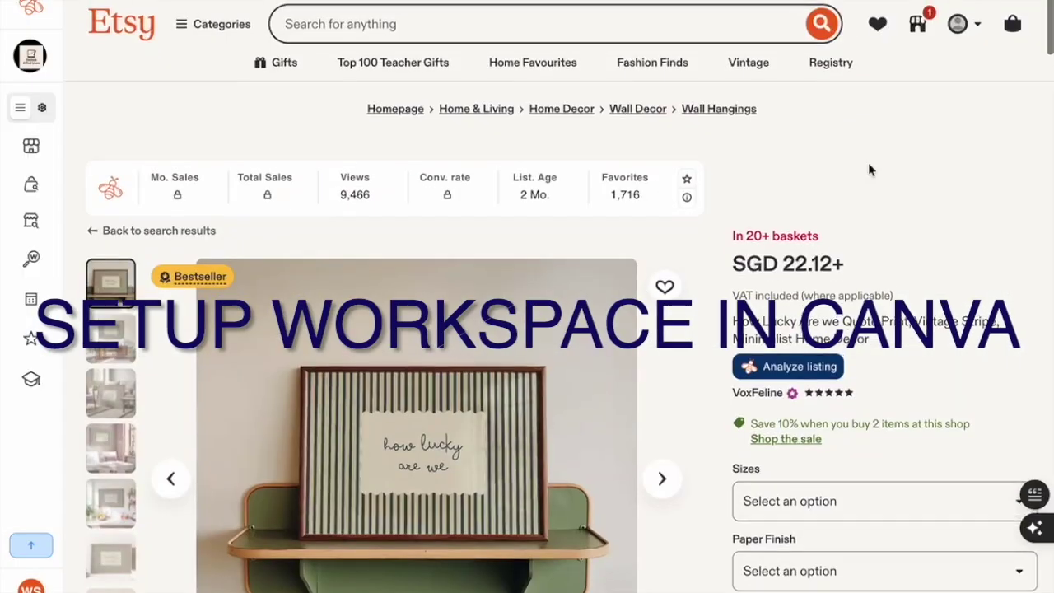
scroll(692, 288, "down", 1)
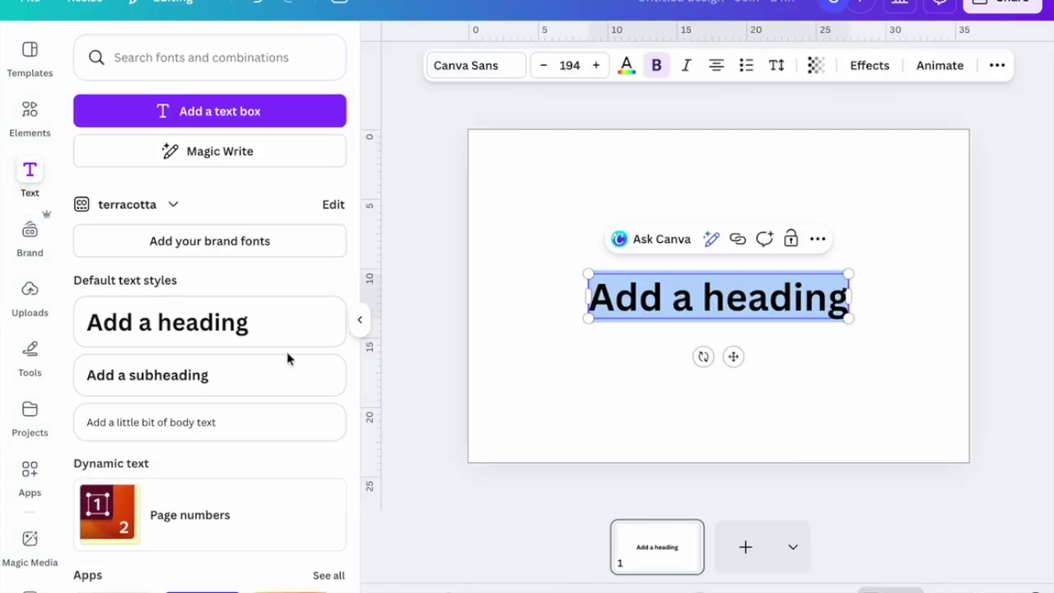
type("WHAT'S")
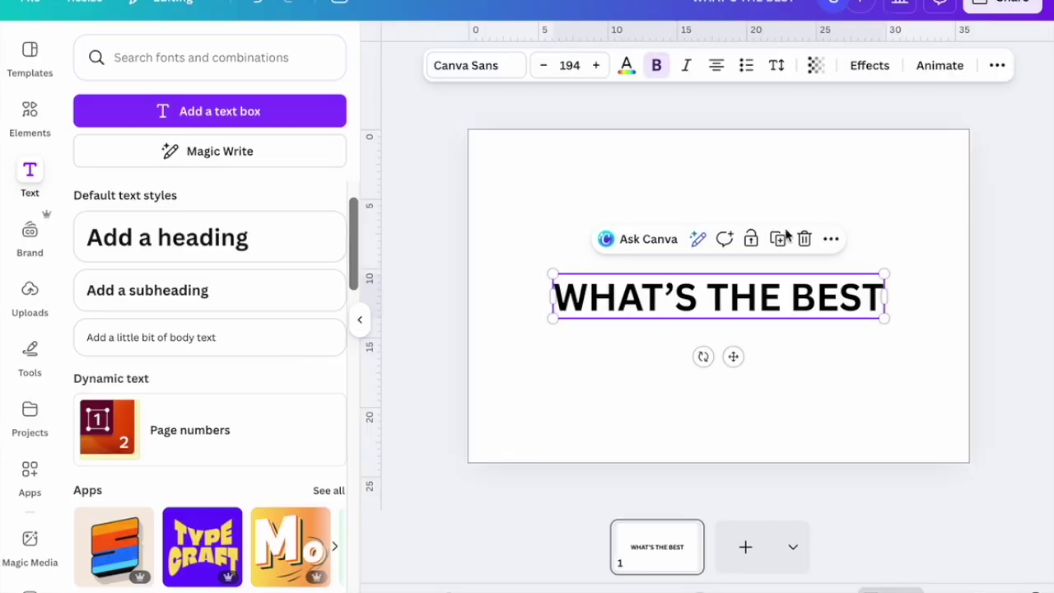
- Add two copies of the heading below the original and change their text to THAT and COULD HAPPEN
left_click(779, 238)
left_click_drag(803, 307, 799, 341)
double_click(799, 341)
type("THAT")
left_click(719, 296)
left_click(779, 236)
left_click_drag(723, 306, 717, 381)
type("COULD HAPPEN")
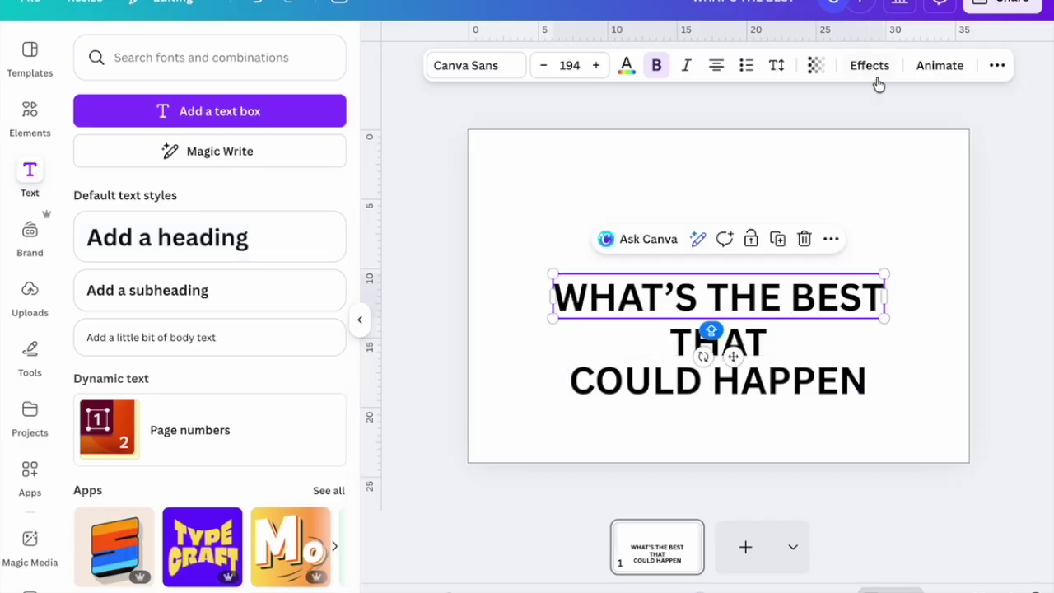
- Apply the Curve effect to WHAT'S THE BEST, raise it, and move the two lower lines up beneath the arc
left_click(869, 65)
left_click(117, 502)
left_click_drag(724, 297, 724, 231)
left_click(725, 341)
left_click(728, 380, "shift")
left_click_drag(728, 384, 729, 318)
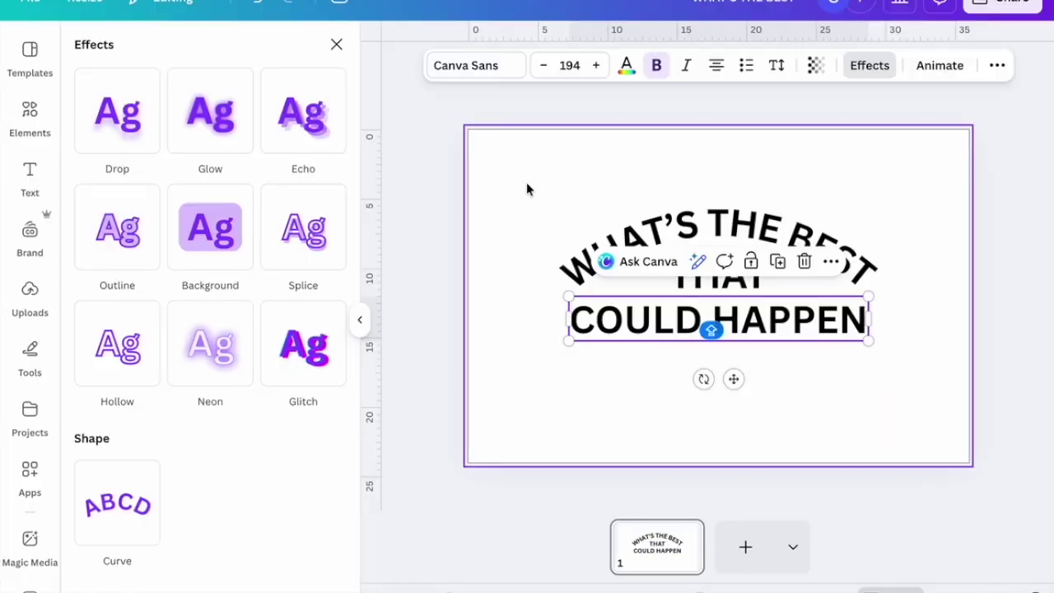
- Set all three text lines in the Funtastic Youth Sans Regular font and enlarge them together
left_click(465, 65)
scroll(266, 358, "down", 3)
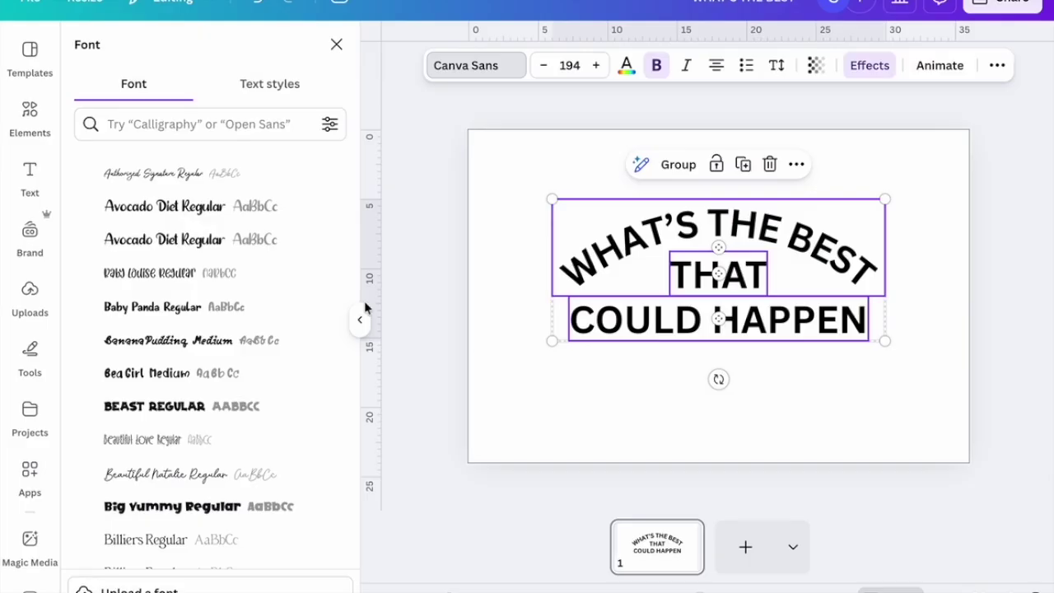
scroll(182, 313, "down", 10)
left_click(191, 381)
left_click(173, 415)
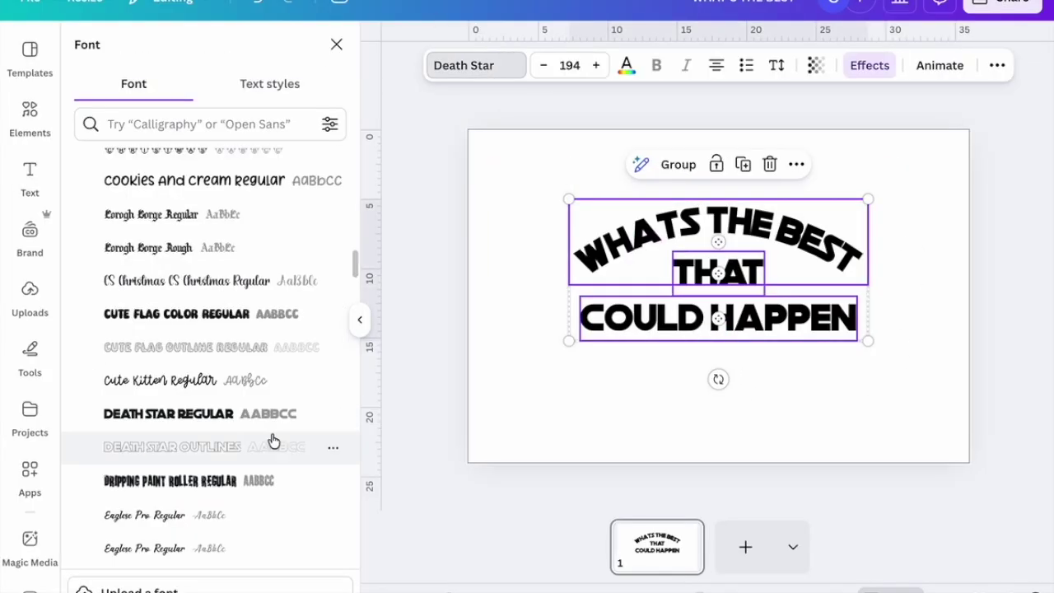
scroll(271, 437, "down", 10)
left_click(206, 324)
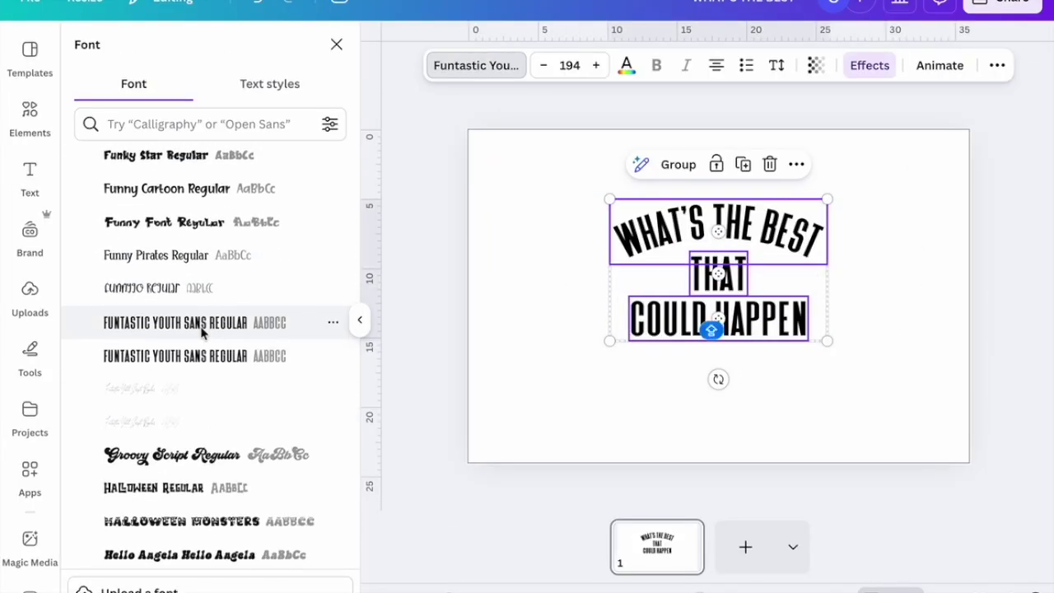
left_click_drag(830, 348, 863, 377)
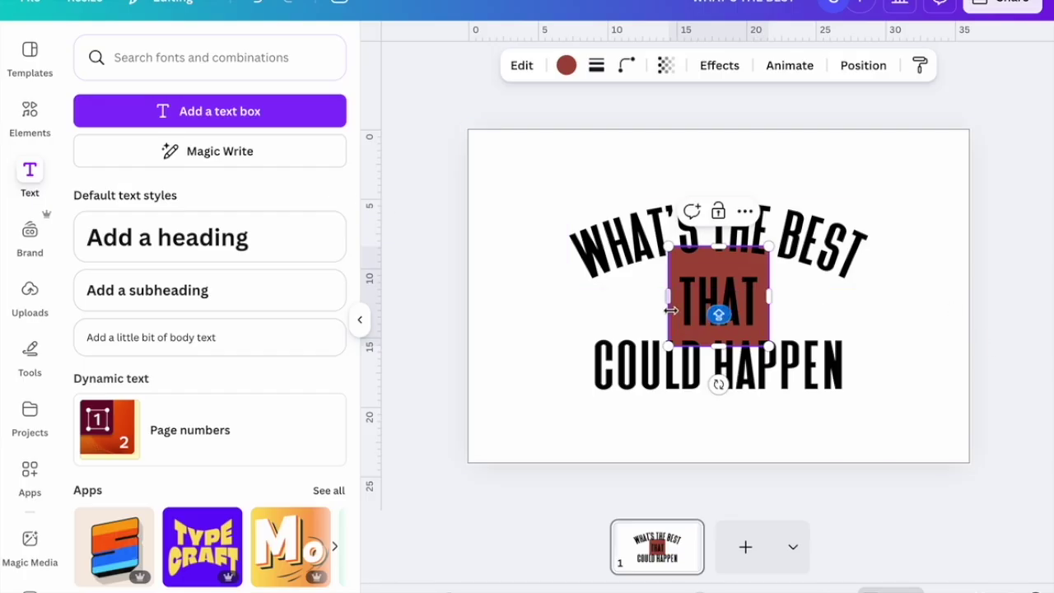
- Stretch the dark red square in the page centre into a wide panel around the text, leaving an even margin
left_click_drag(668, 245, 502, 163)
left_click_drag(769, 344, 936, 431)
left_click(988, 511)
- Recolour the outer rectangle dark green and the inner panel behind the text light beige
left_click(947, 449)
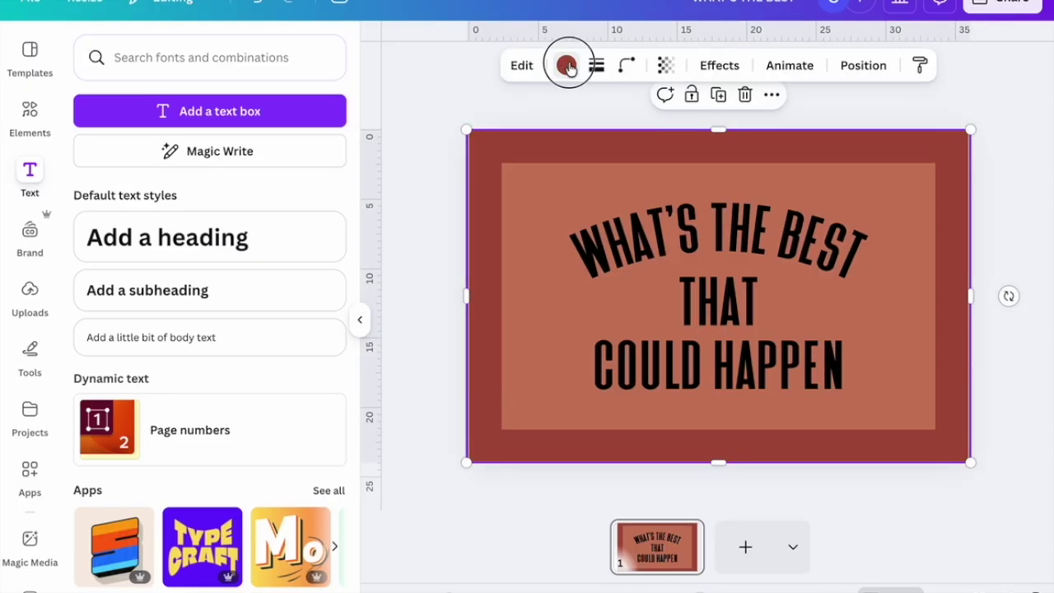
left_click(562, 72)
left_click(209, 165)
left_click(528, 395)
left_click(90, 275)
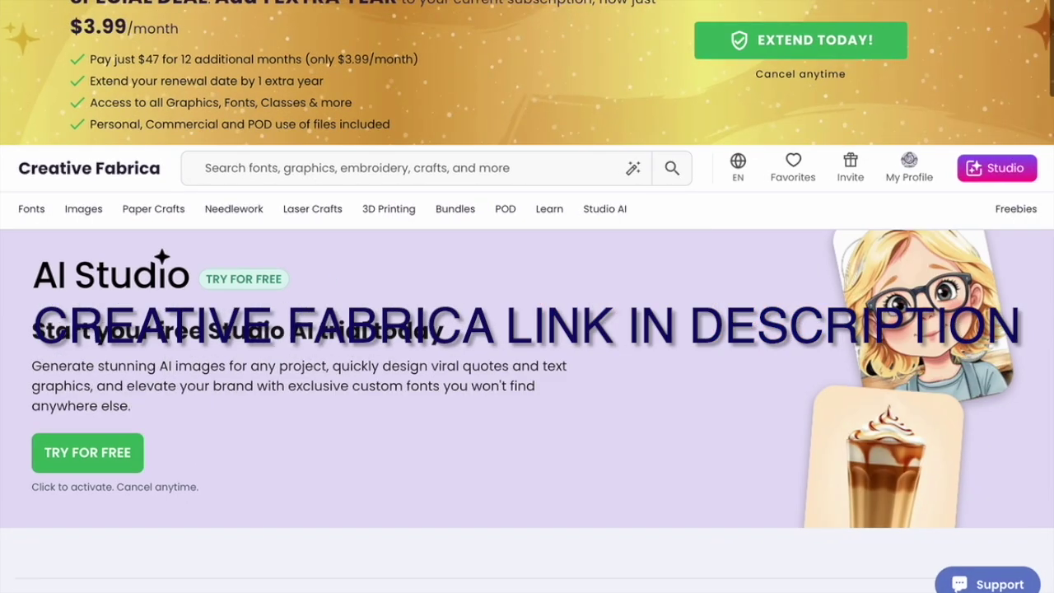
- Switch to Creative Fabrica, browse its homepage recommendations and view the Fonts category
scroll(425, 288, "down", 5)
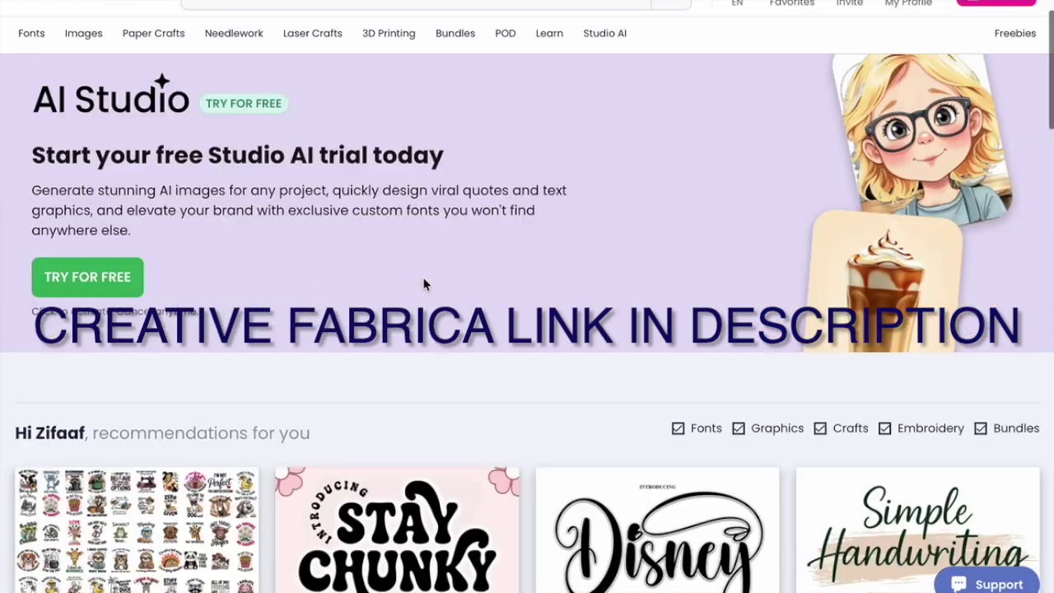
left_click(678, 121)
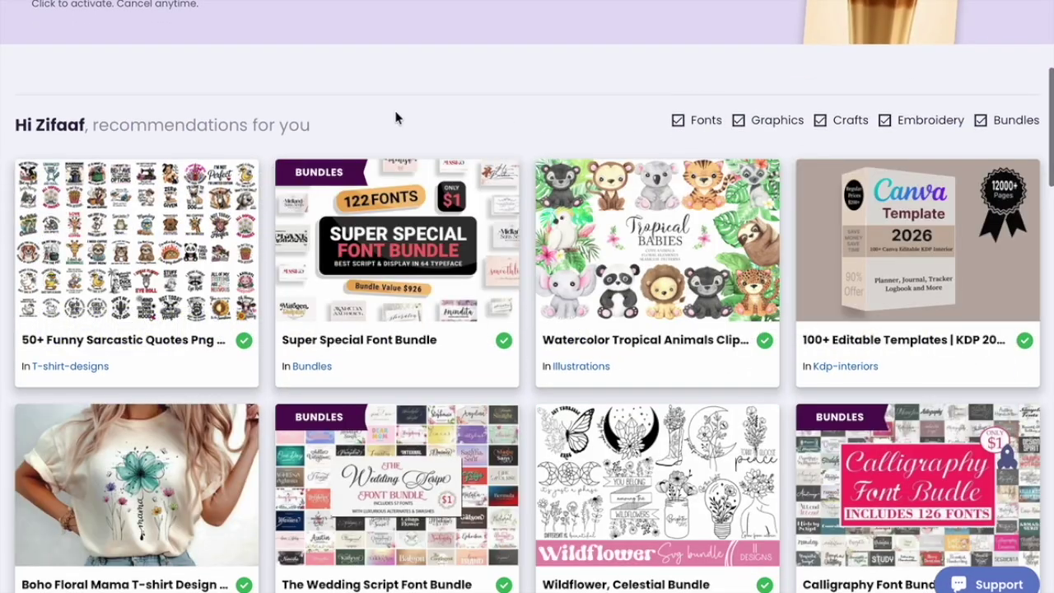
scroll(395, 113, "up", 10)
left_click(21, 208)
scroll(473, 247, "down", 5)
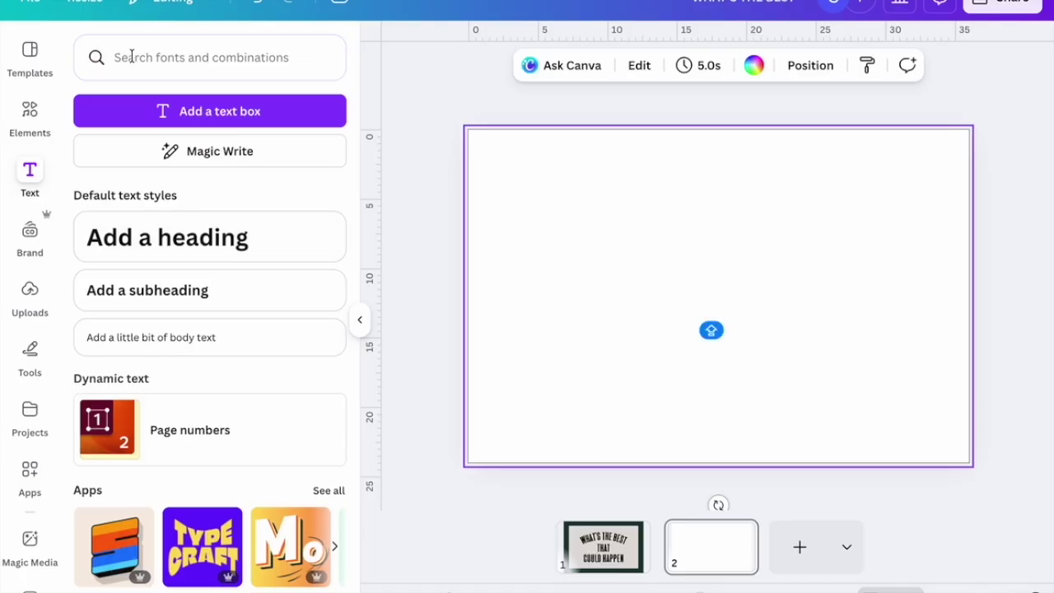
- For blank page 2, search the elements for STRIPES, limit the results to graphics and look through them
left_click(30, 115)
left_click(171, 56)
type("STRIPES")
key("Return")
left_click(134, 154)
scroll(187, 401, "down", 4)
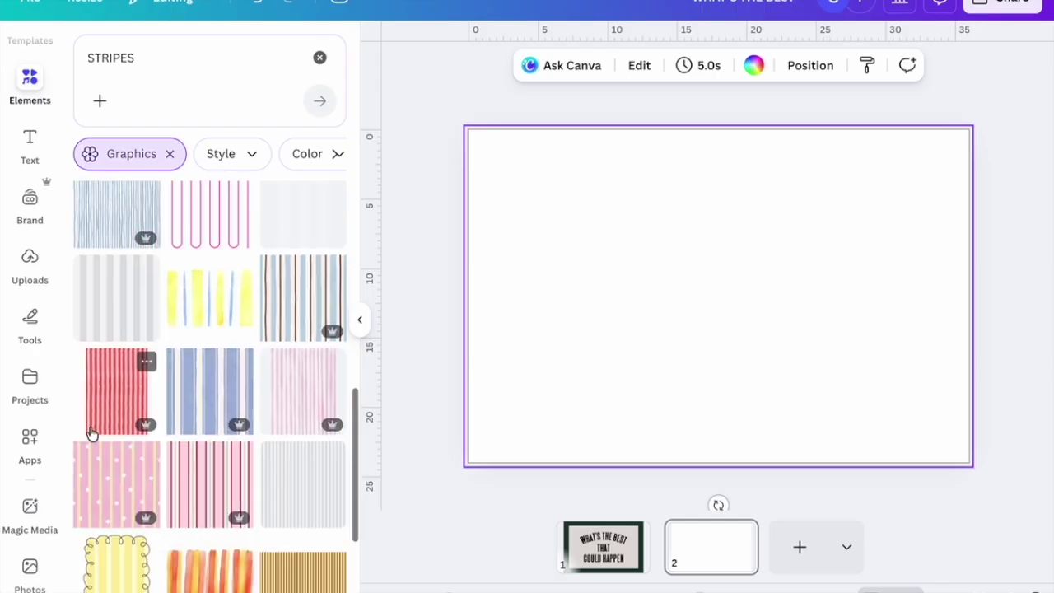
left_click(210, 483)
right_click(701, 231)
key("Escape")
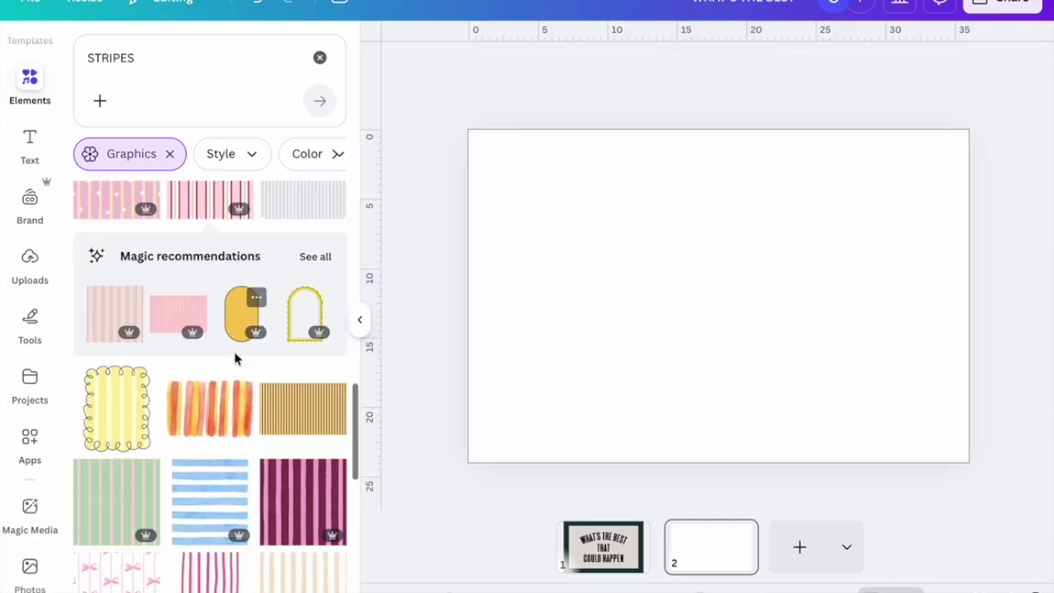
- Add the green and pink vertically striped graphic to page 2 and recolour it with the palette's dark green
scroll(235, 358, "down", 4)
left_click(118, 277)
left_click(642, 65)
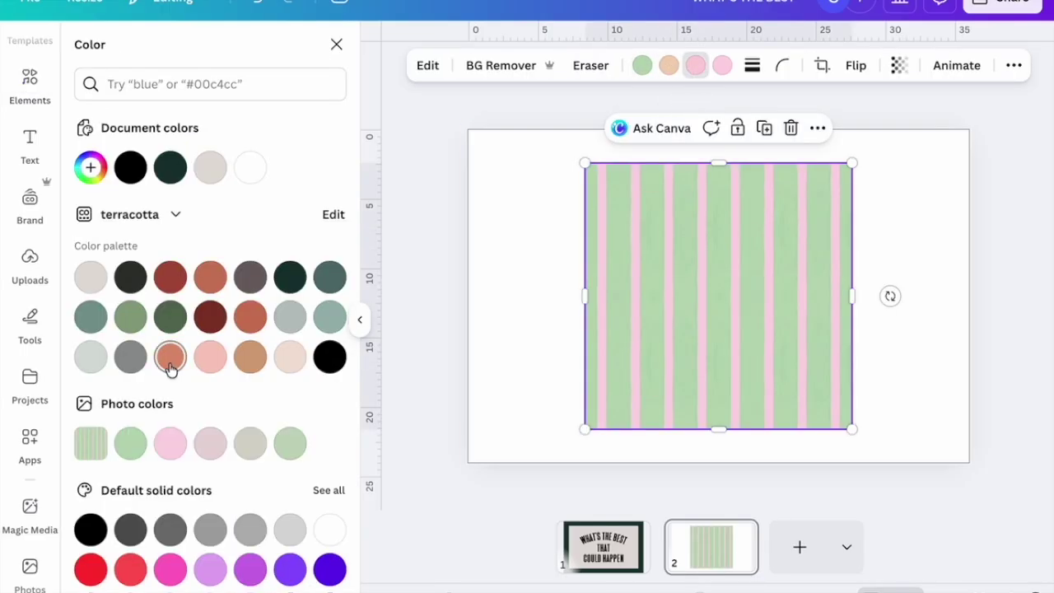
left_click(290, 276)
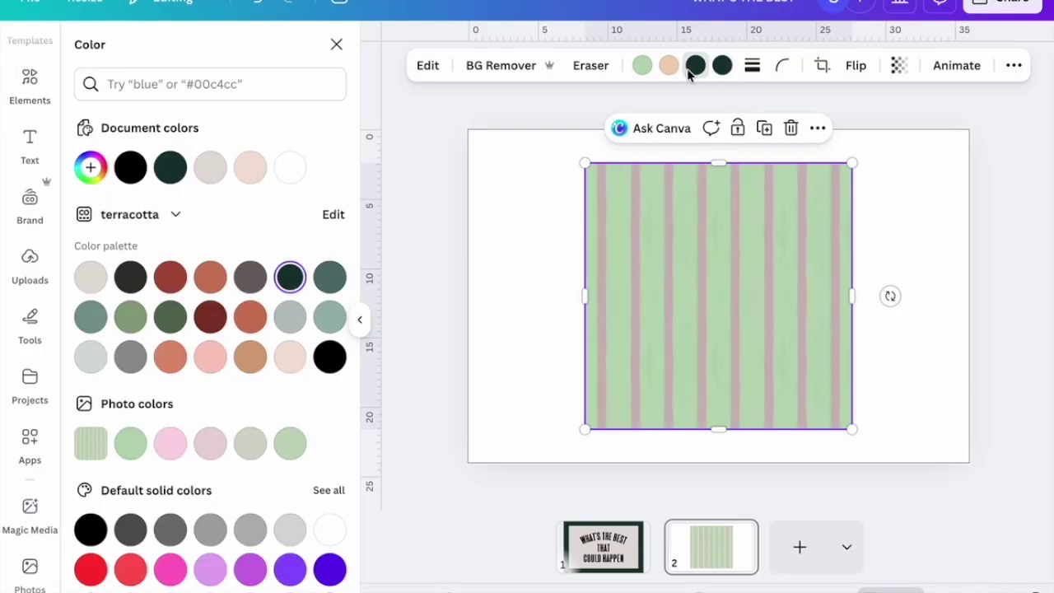
right_click(765, 178)
- Enlarge the striped graphic so that it covers the whole of page 2
left_click_drag(585, 296, 467, 299)
left_click_drag(659, 163, 659, 129)
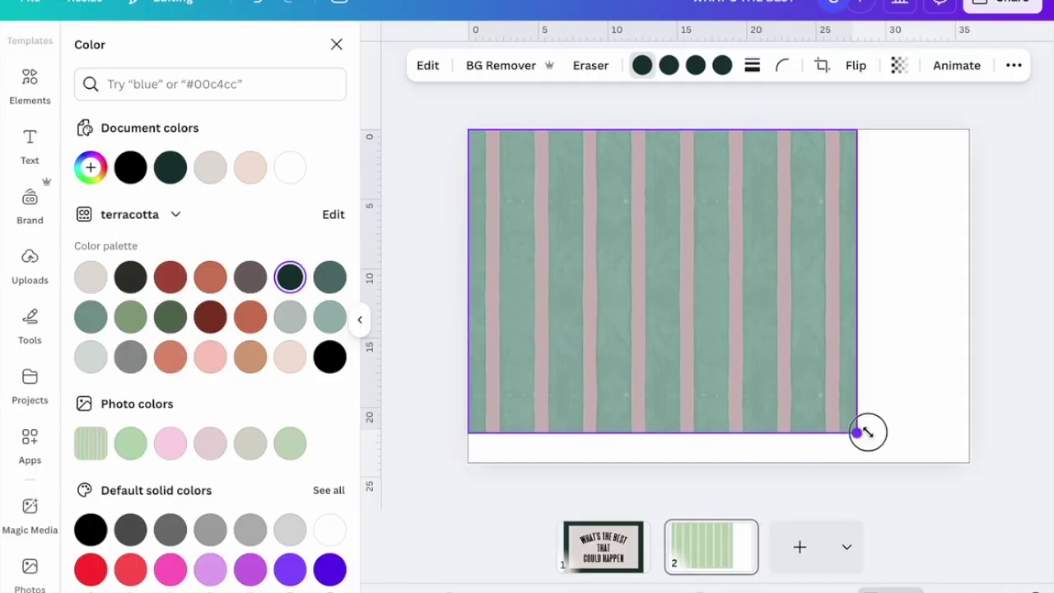
left_click_drag(851, 431, 968, 515)
left_click(729, 473)
- Search the graphics for FRAME and extend the search term with COQUETTE
left_click(320, 57)
type("FRAME")
key("Return")
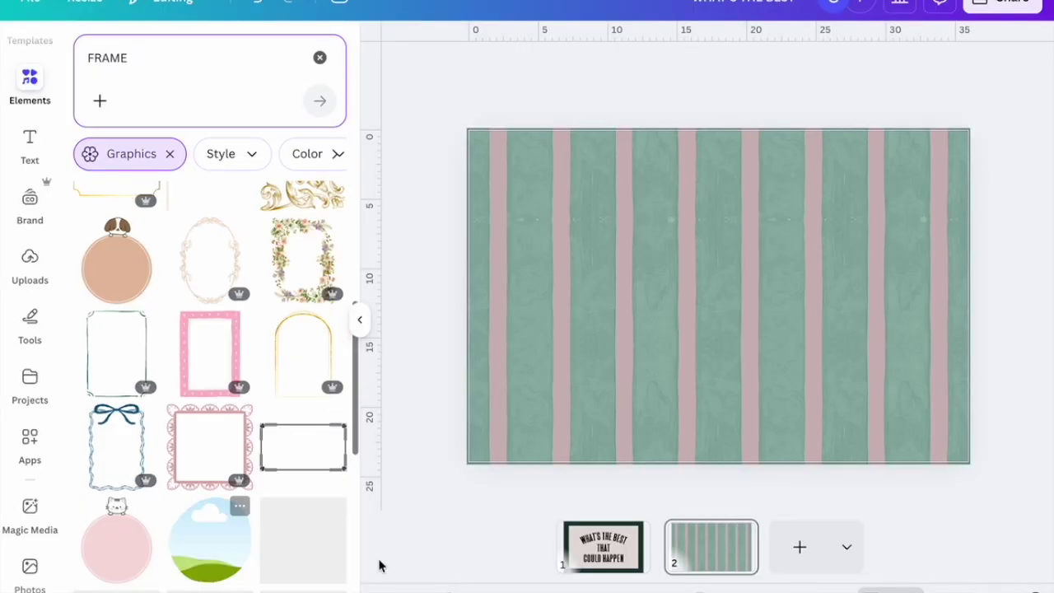
type("COQUETTE")
key("Return")
- Change the graphics search to COQUETTE RECTANGLE and look through the results
key("Home")
key("ctrl+Delete")
key("End")
type("RECTANGLE")
key("Return")
scroll(247, 371, "down", 10)
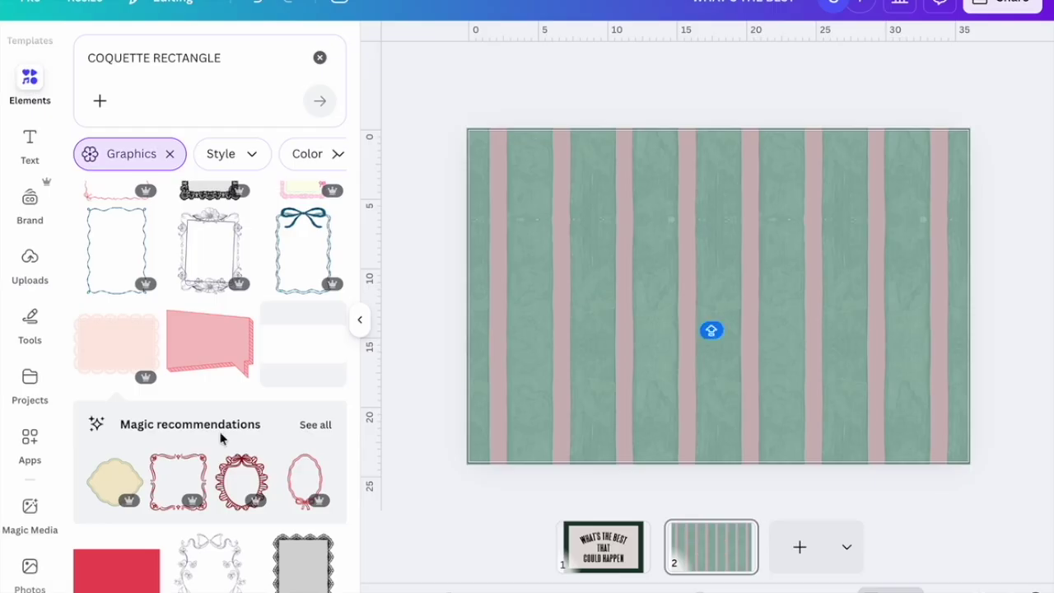
scroll(290, 432, "down", 5)
- Try adding FRAME to the graphics search and refine it to COQUETTE RECTANGLE BOX
left_click(247, 57)
type("FRAME")
key("Return")
left_click(127, 317)
key("Delete")
double_click(289, 57)
- Place the wavy frame with bows in the page centre, rotated to landscape and enlarged, and recolour its outline light pink
left_click_drag(231, 432, 609, 301)
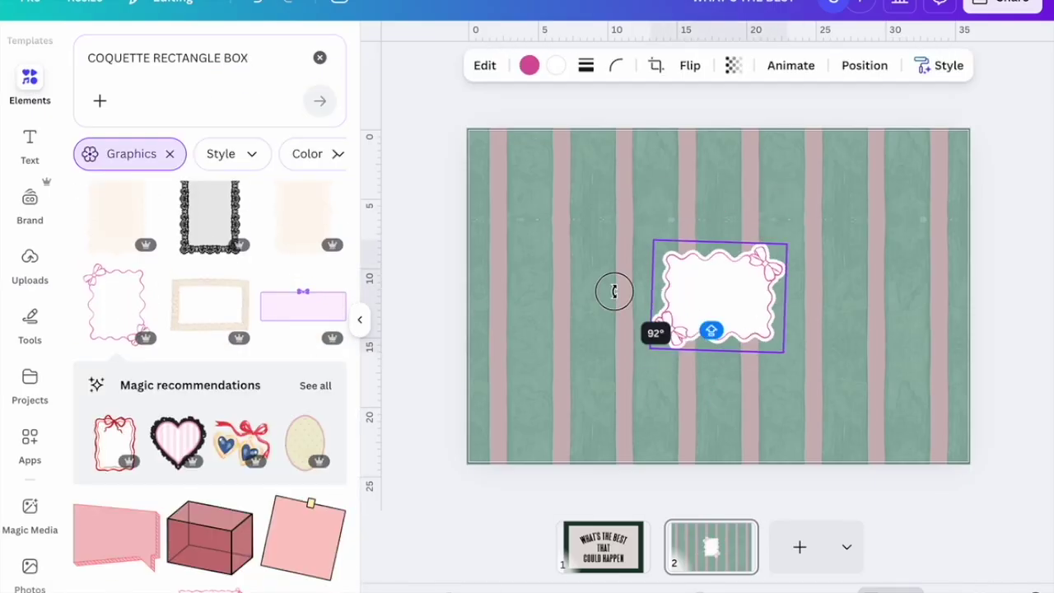
left_click_drag(650, 235, 588, 189)
left_click(530, 66)
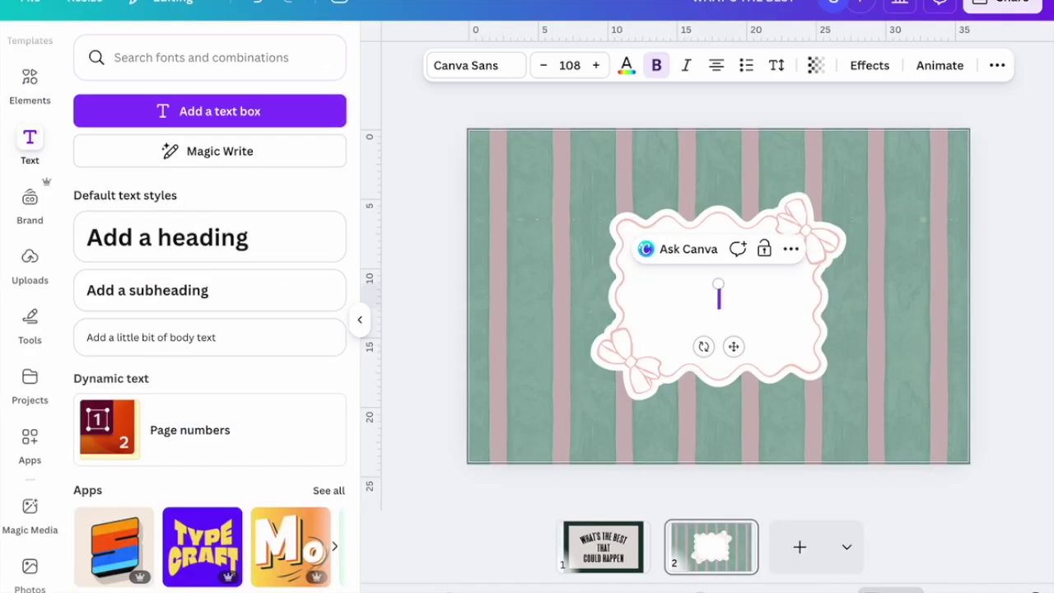
- Enter the word how inside the frame and place a copy beside it that reads lucky
mouse_move(724, 298)
left_mouse_down()
mouse_move(667, 299)
mouse_move(705, 301)
left_mouse_up()
key("ctrl+d")
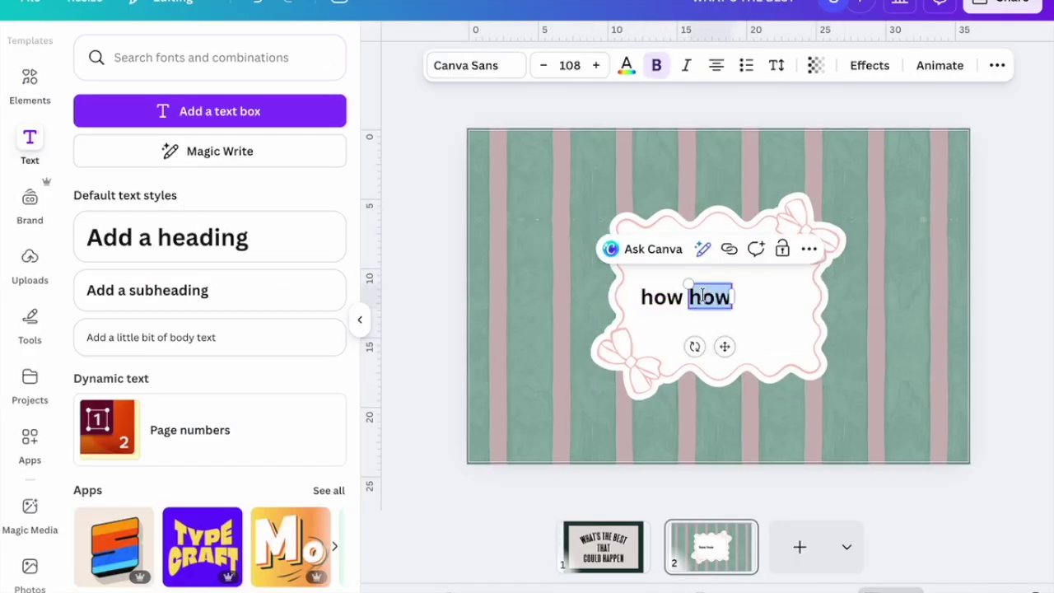
left_click_drag(725, 347, 733, 346)
- Add two more copies of the text below lucky, reading are and we
left_click(717, 296)
key("ctrl+d")
type("are")
left_click(751, 332)
left_click(708, 326)
left_click(708, 326)
type("we")
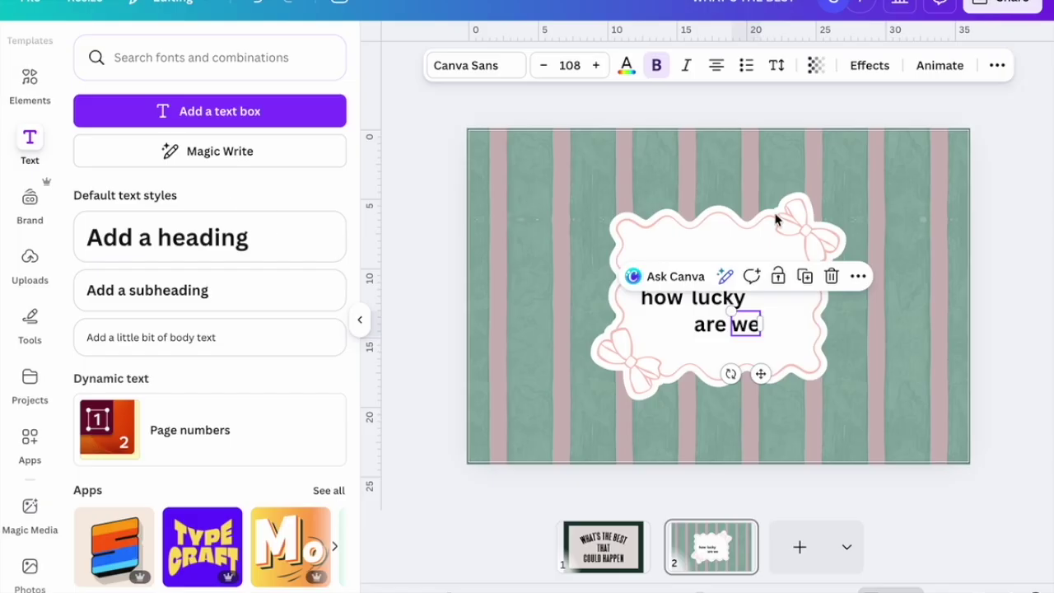
- Set the separate words of the quote in the handwriting font Apricots
left_click(465, 65)
scroll(165, 181, "up", 5)
left_click(113, 170)
scroll(162, 432, "down", 5)
left_click(106, 285)
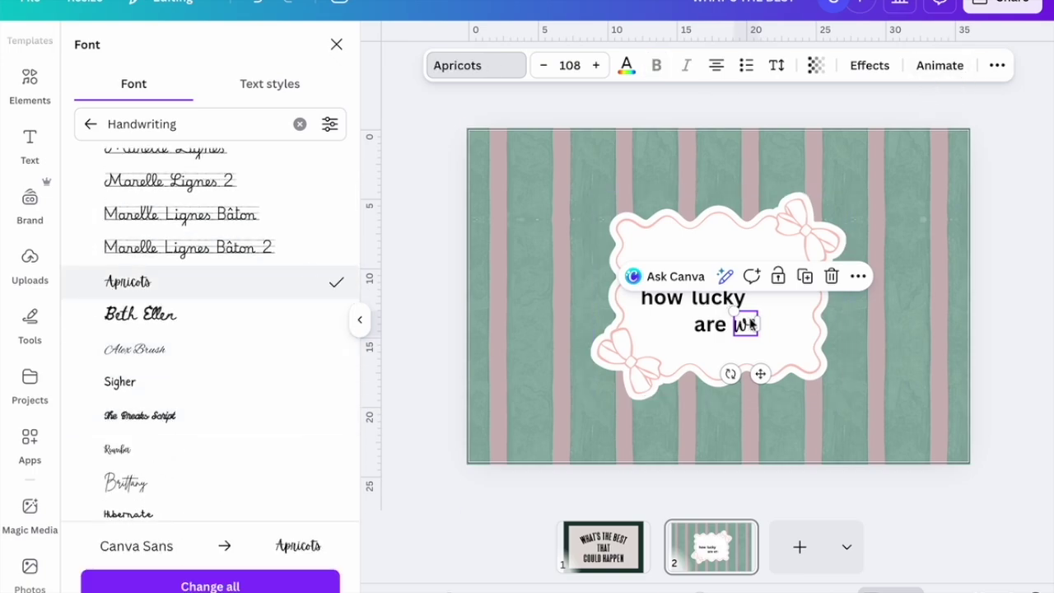
left_click(150, 286)
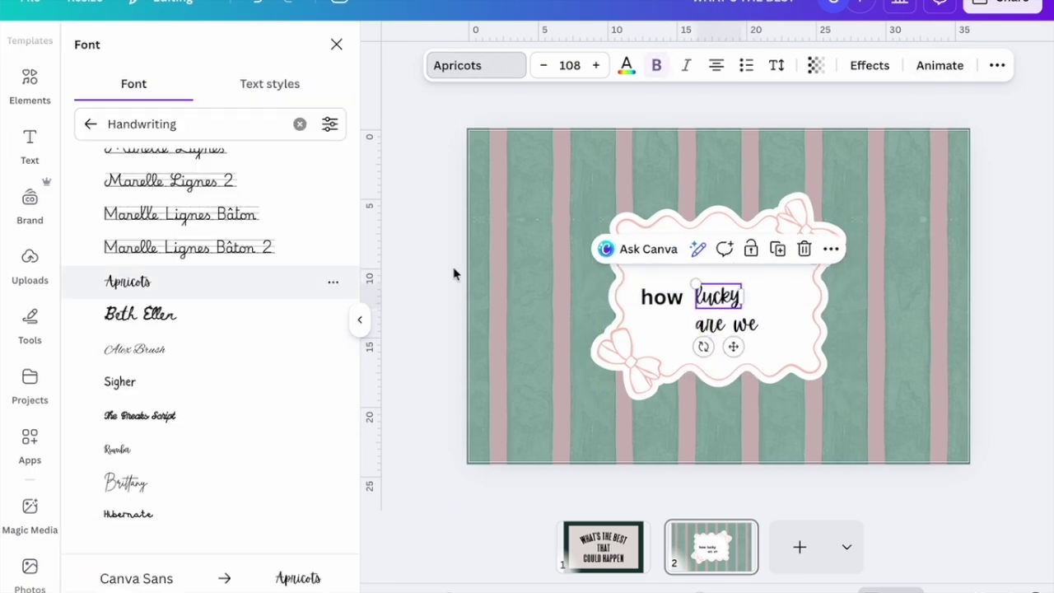
- Enlarge the word lucky and move how and are so the quote's words sit close together
left_click_drag(695, 284, 670, 258)
left_click_drag(728, 284, 745, 290)
left_click_drag(661, 297, 688, 297)
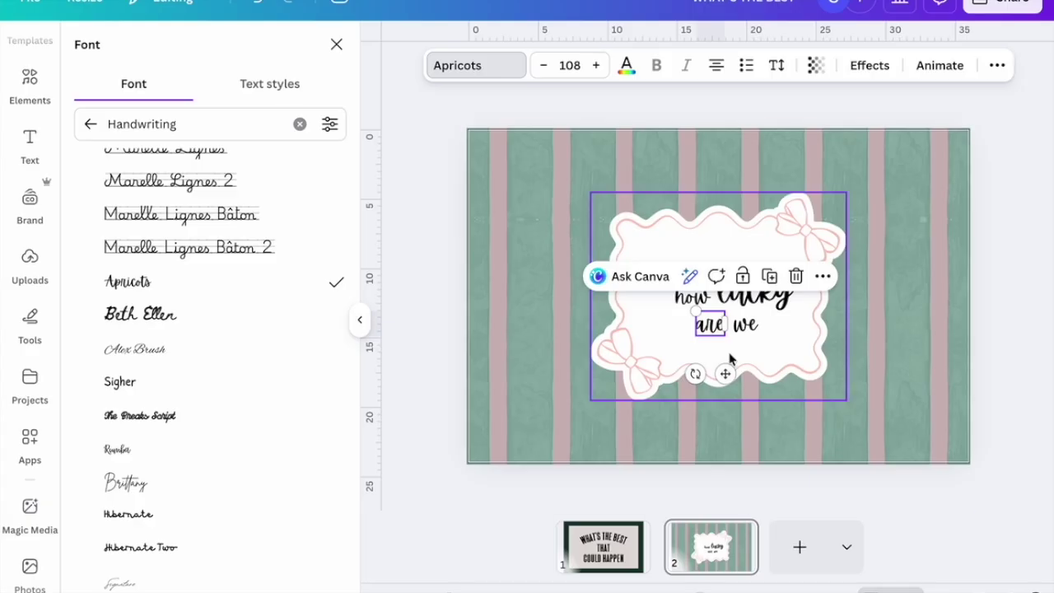
left_click_drag(710, 323, 734, 324)
left_click(1028, 480)
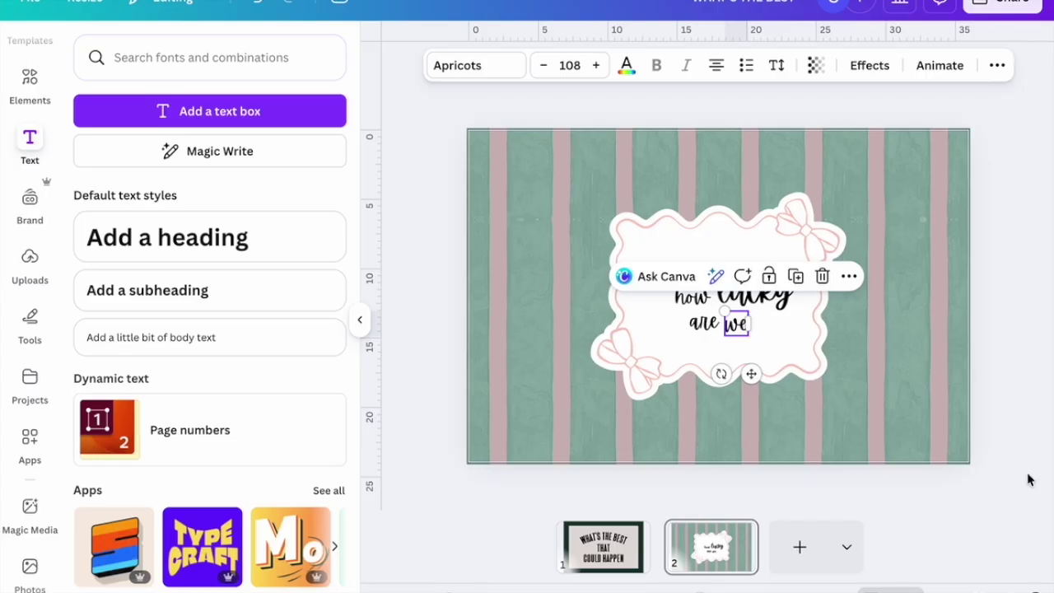
- Group the words of the quote and centre the group on the page inside the frame
left_click(675, 313, "shift")
key("ctrl+g")
left_click_drag(729, 303, 717, 301)
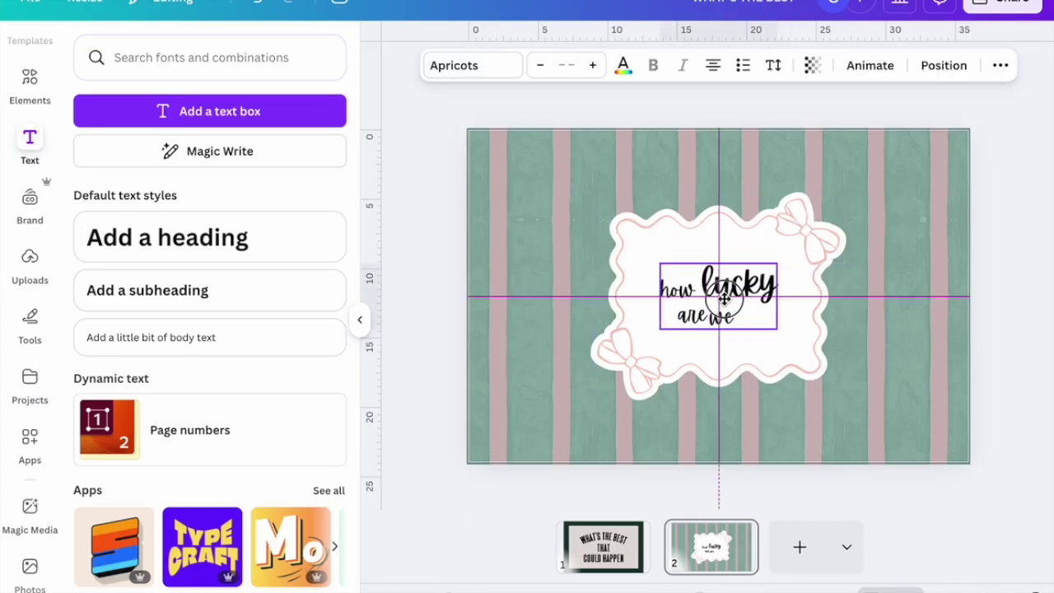
left_click(999, 518)
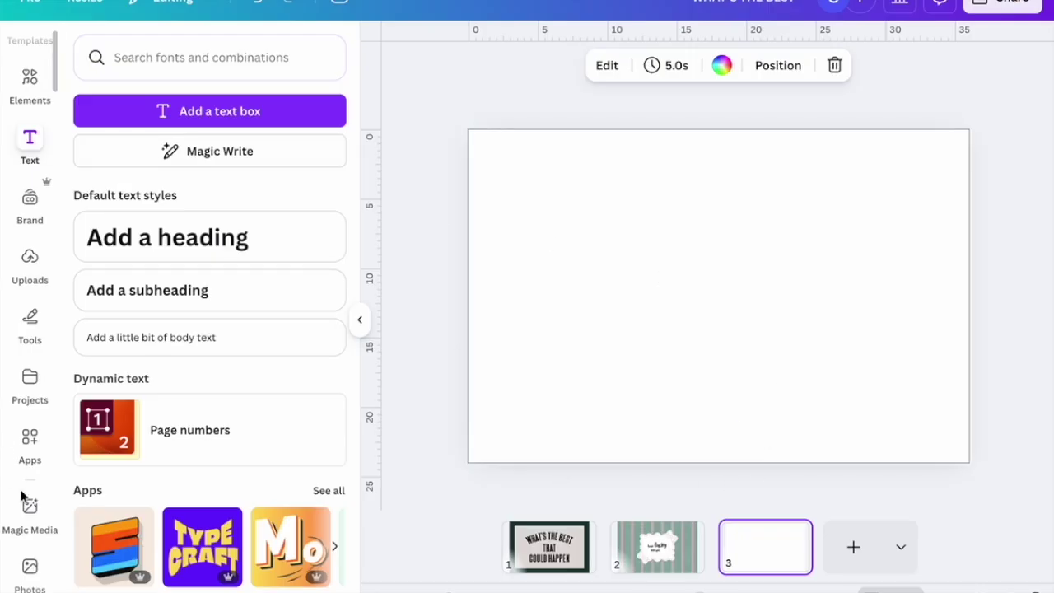
- For blank page 3, generate Magic Media images from the prompt "cute hearts with eyes"
left_click(30, 511)
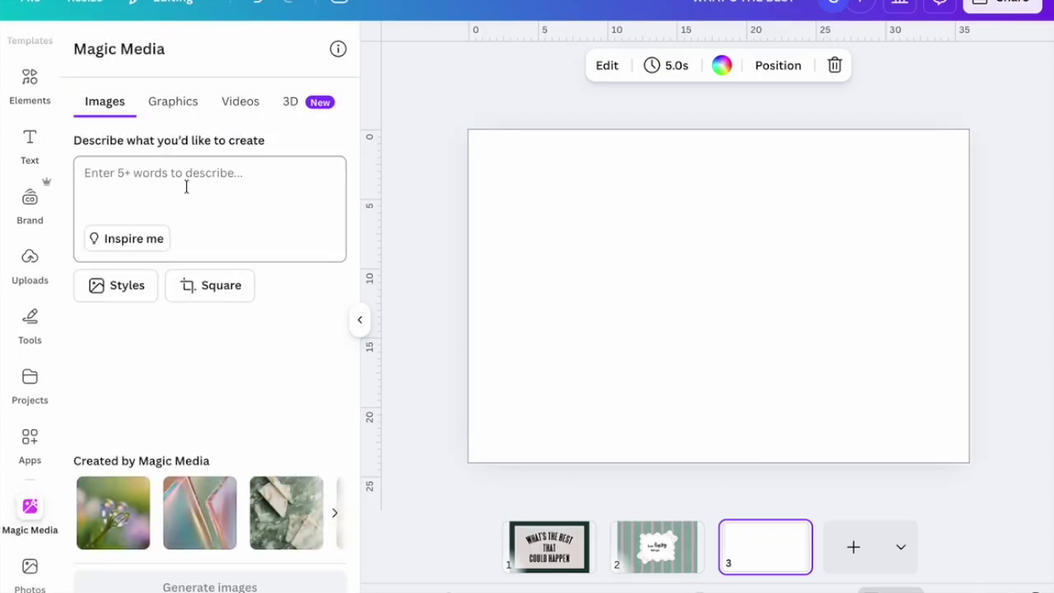
type("cute hearts with")
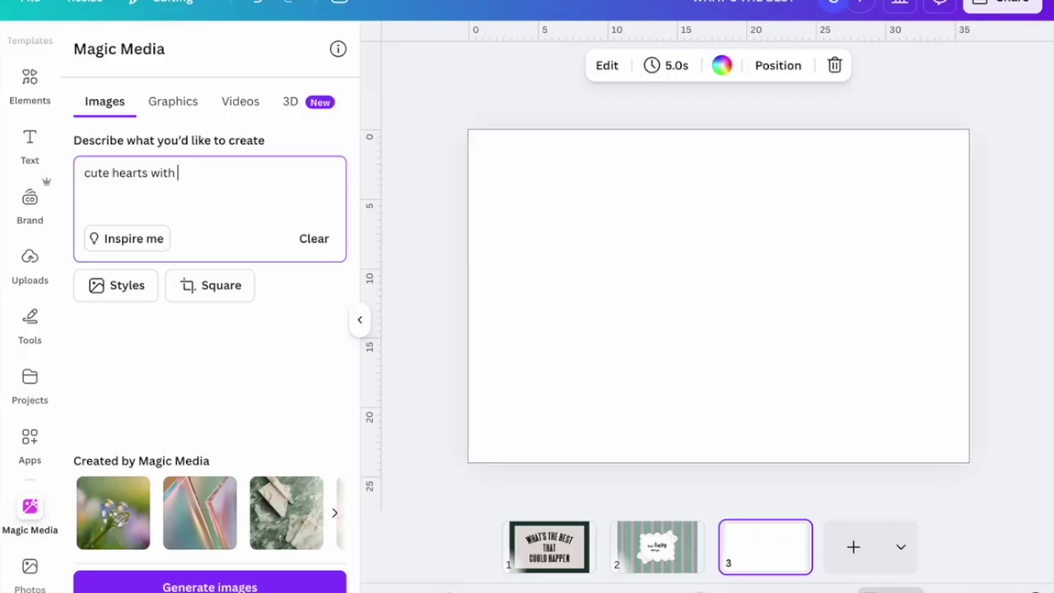
type(" eyes")
key("Return")
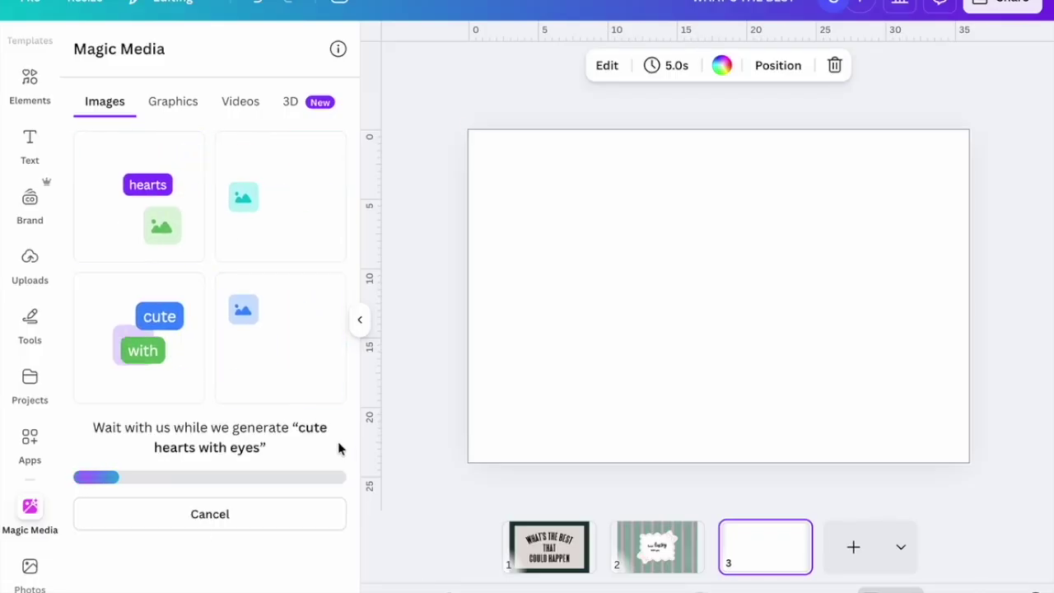
- Extend the image prompt to "cute hearts with eyes. paper cutout style" and generate the images again
left_click(198, 450)
type(". paper cutout style")
key("Return")
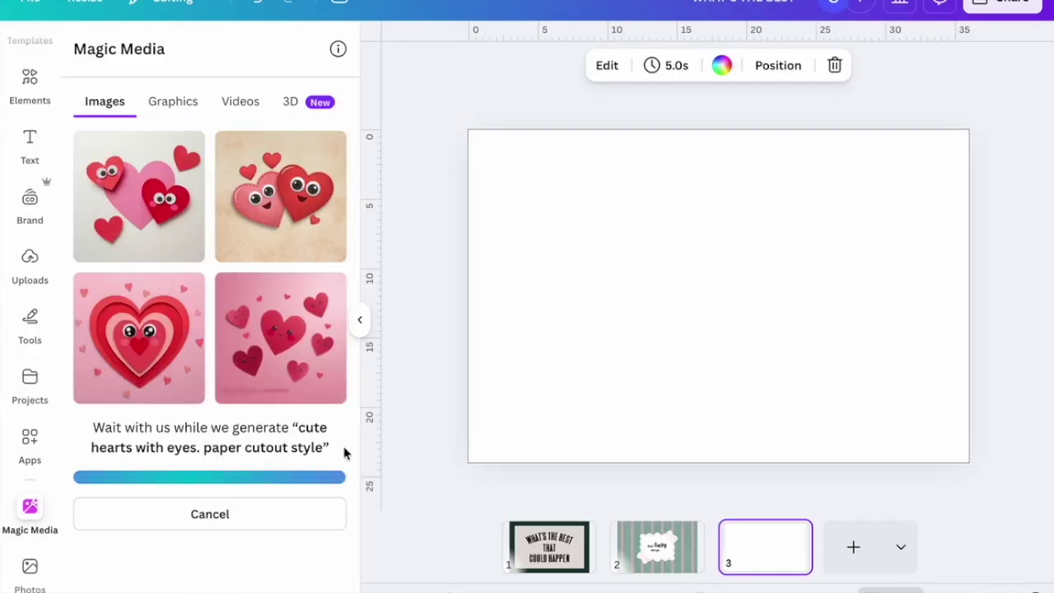
- Extend the Magic Media prompt with "solid white background" and generate the cute hearts images again
left_click(239, 211)
left_click(30, 271)
left_click(30, 510)
key("Delete")
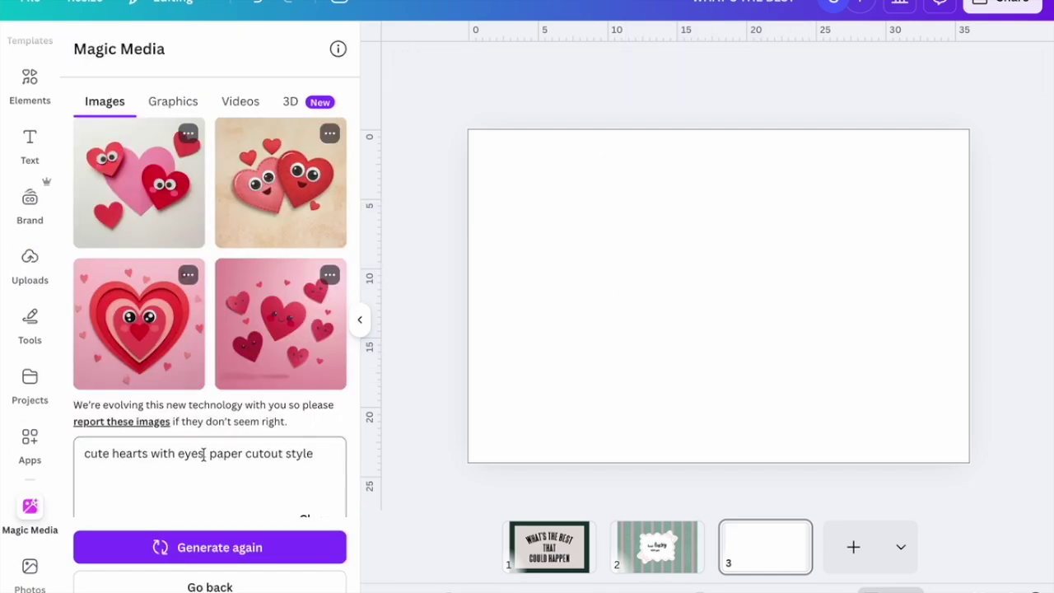
type(".")
key("End")
type(". solid white background")
key("Return")
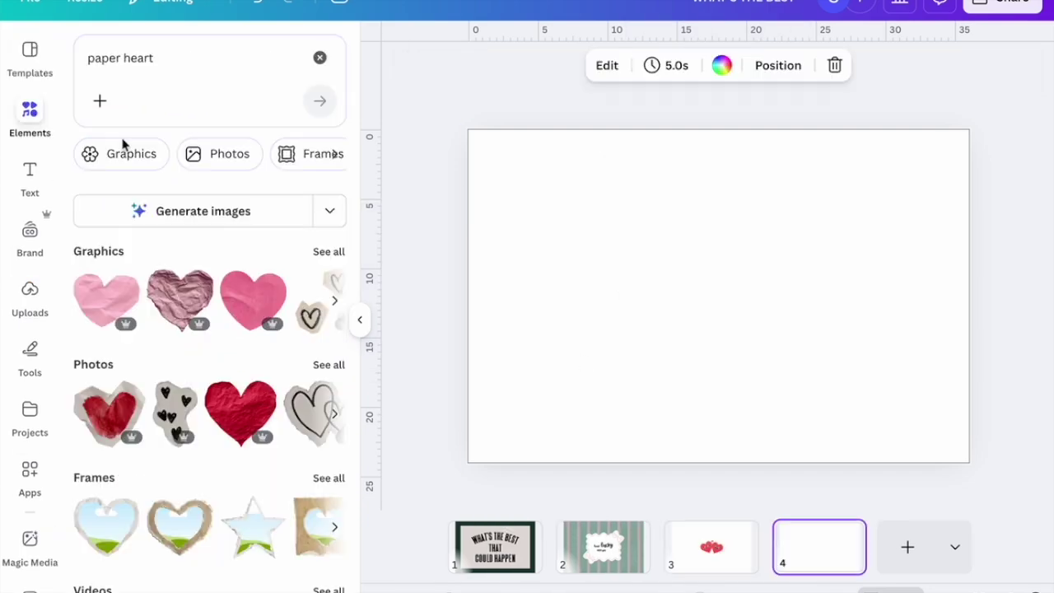
- Browse the paper heart graphics, add the dark red torn-paper heart to page 4 and place two copies side by side
left_click(327, 250)
scroll(191, 412, "down", 10)
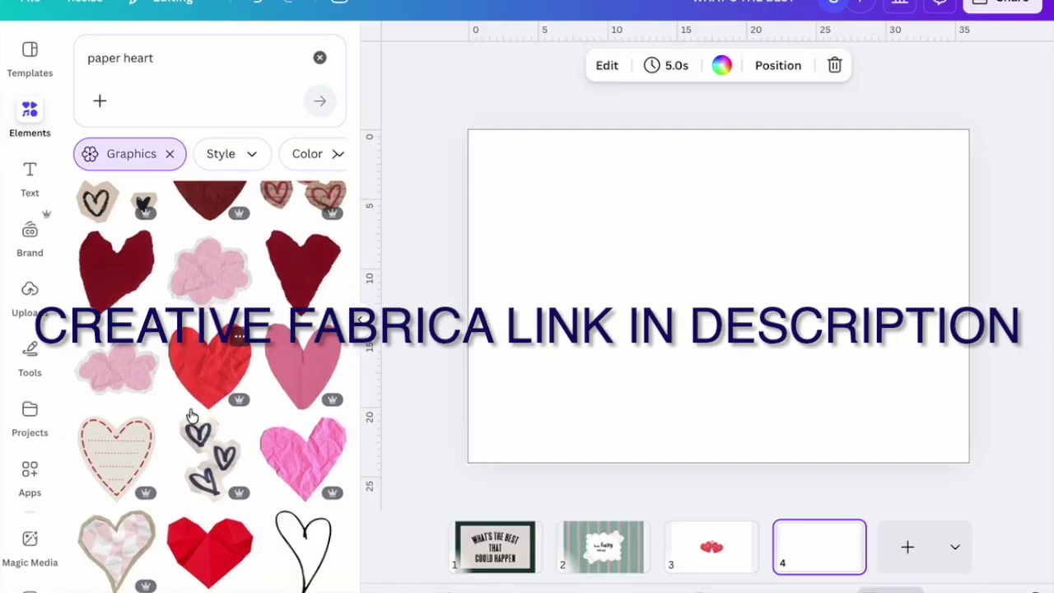
scroll(191, 416, "down", 10)
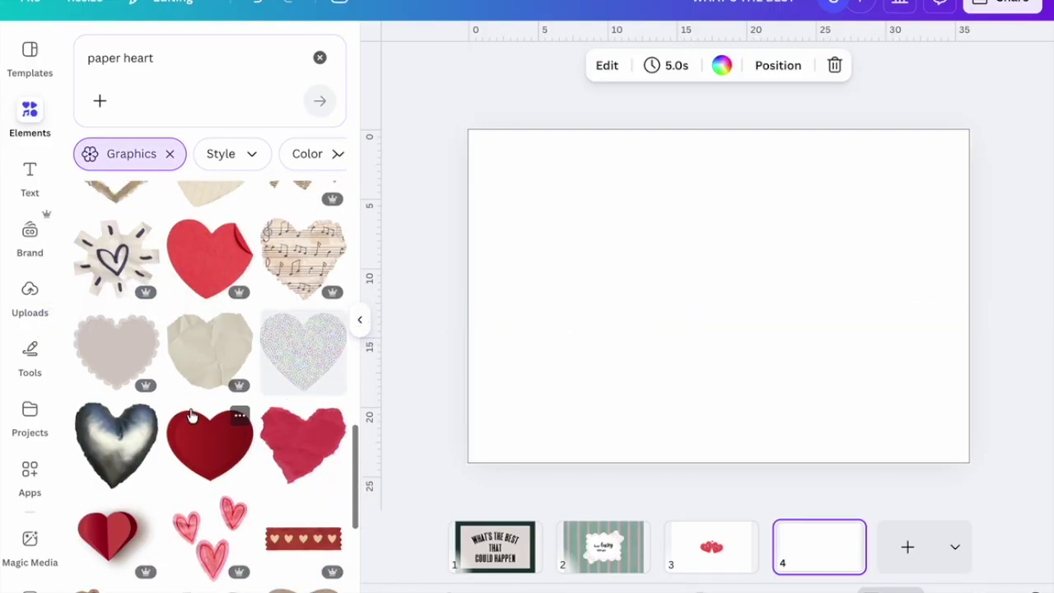
scroll(191, 416, "down", 8)
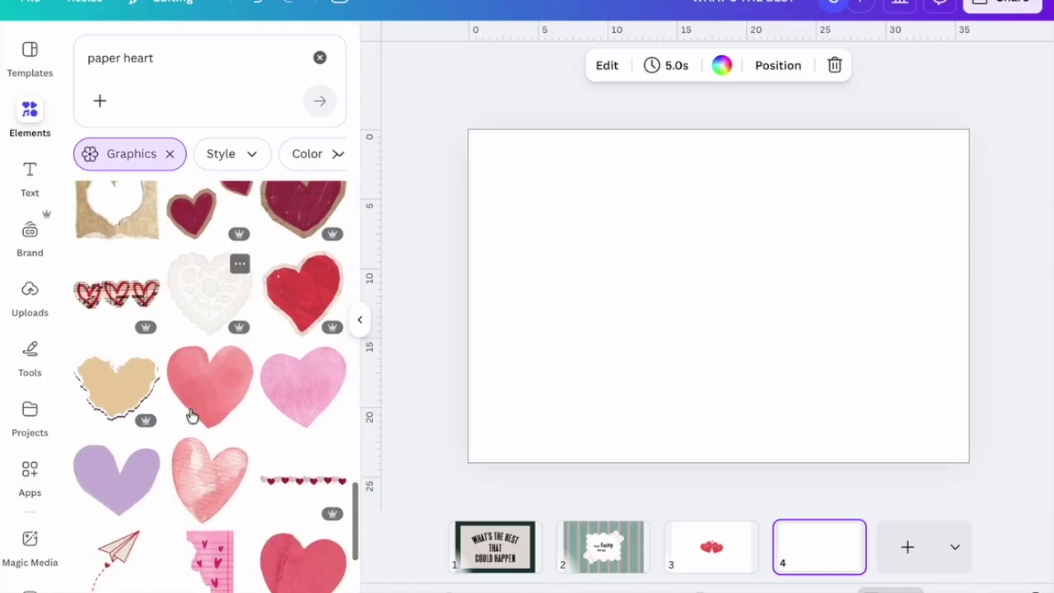
scroll(190, 416, "down", 10)
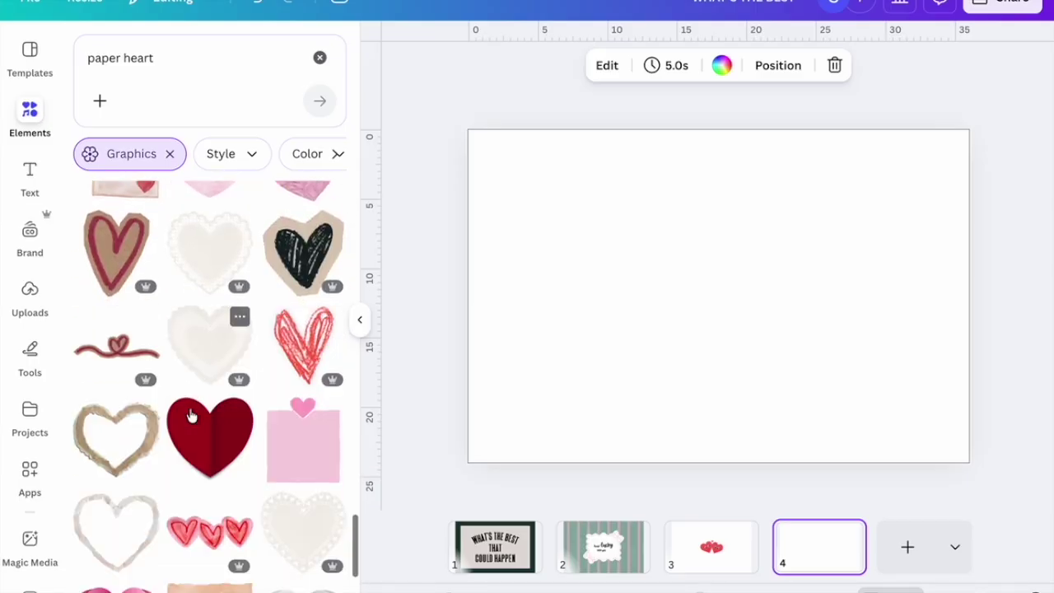
scroll(190, 416, "up", 1)
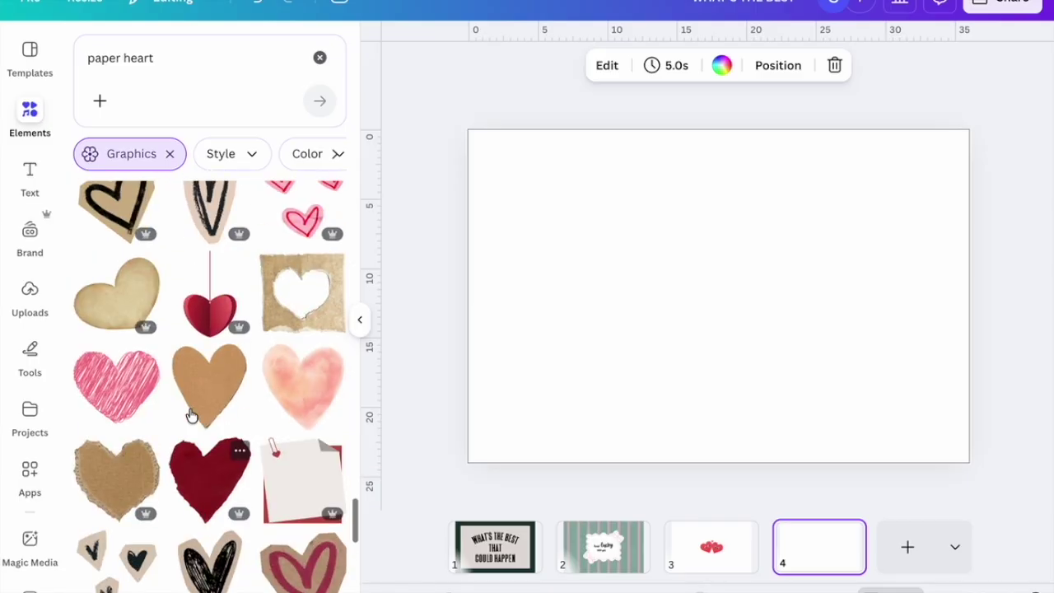
left_click(206, 483)
left_click_drag(845, 429, 708, 326)
left_click_drag(647, 245, 829, 268)
left_click(630, 172)
left_click(774, 351)
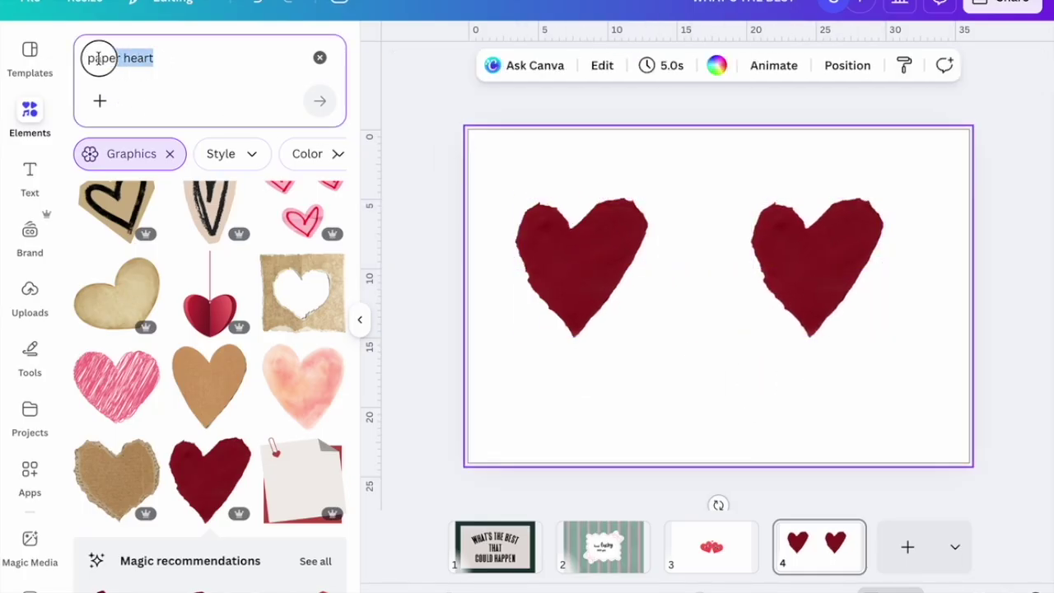
- Search the graphics for "eyes" and "thin eyes" and look through the results for a simple narrow pair
type("eyes")
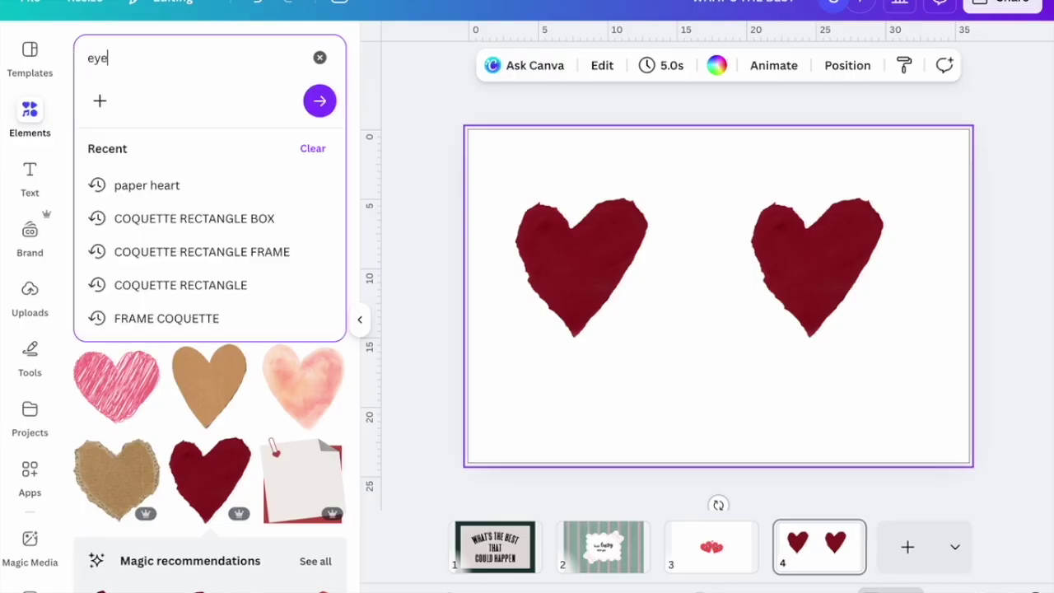
key("Return")
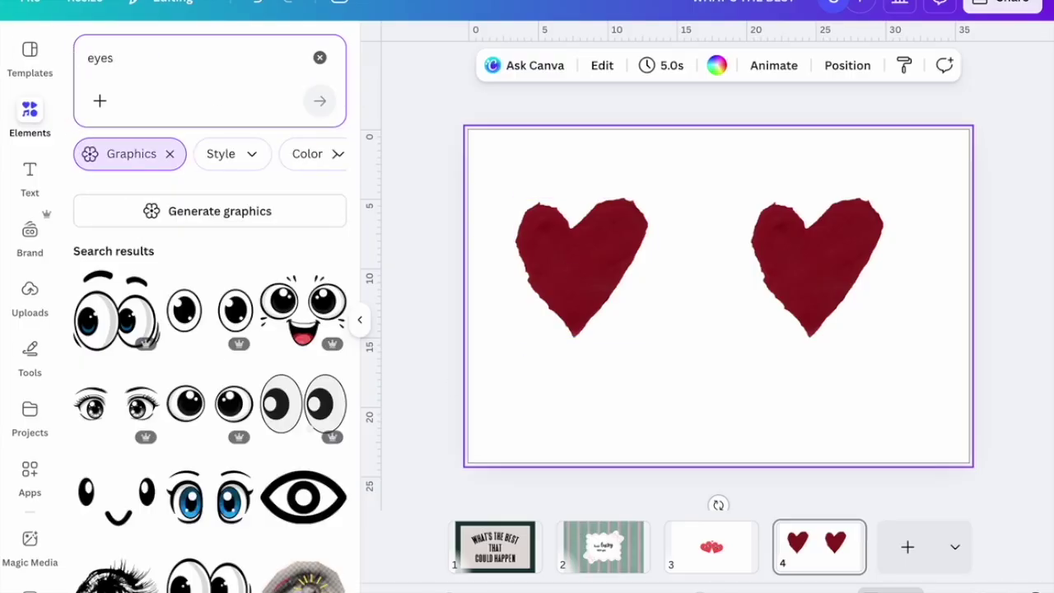
scroll(208, 494, "down", 6)
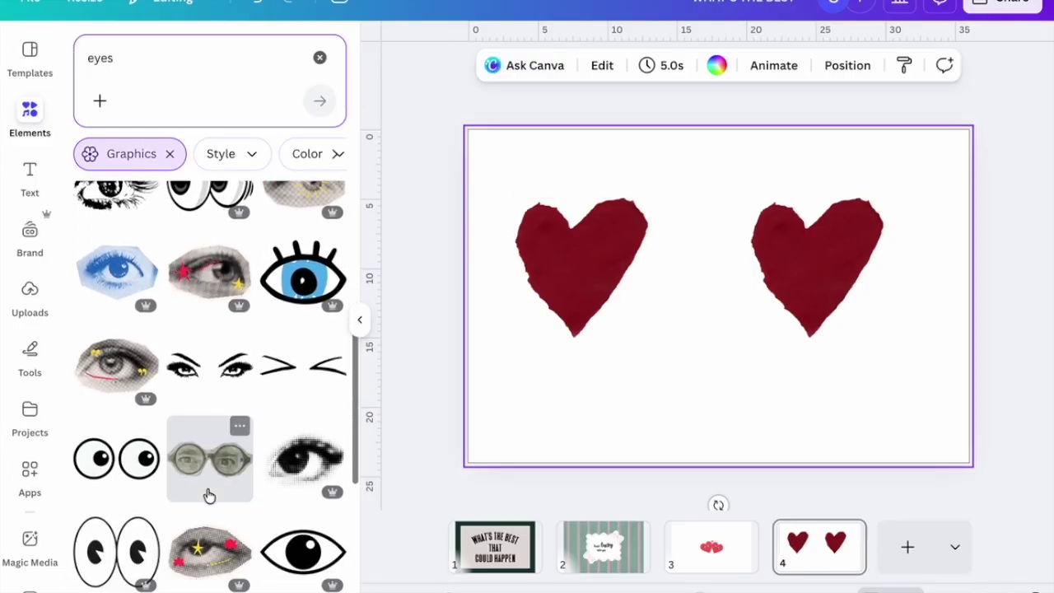
scroll(208, 494, "down", 6)
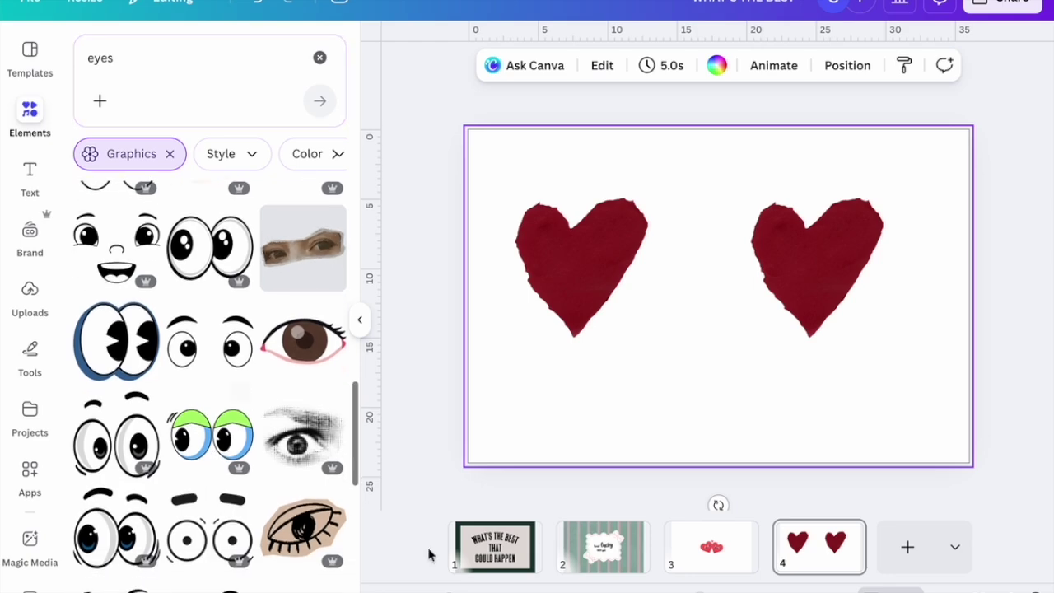
left_click(198, 57)
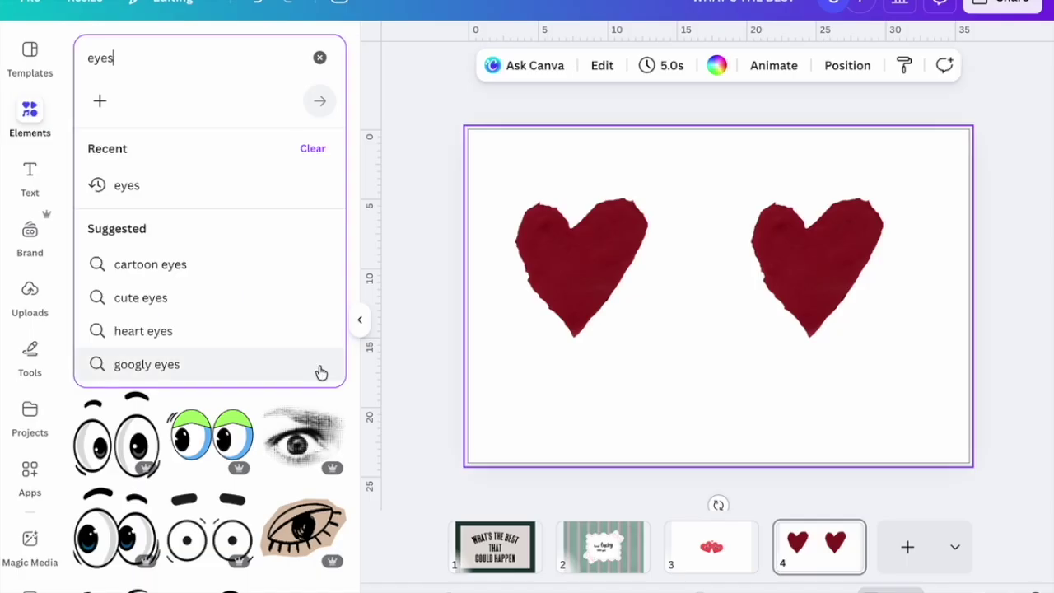
scroll(255, 419, "down", 5)
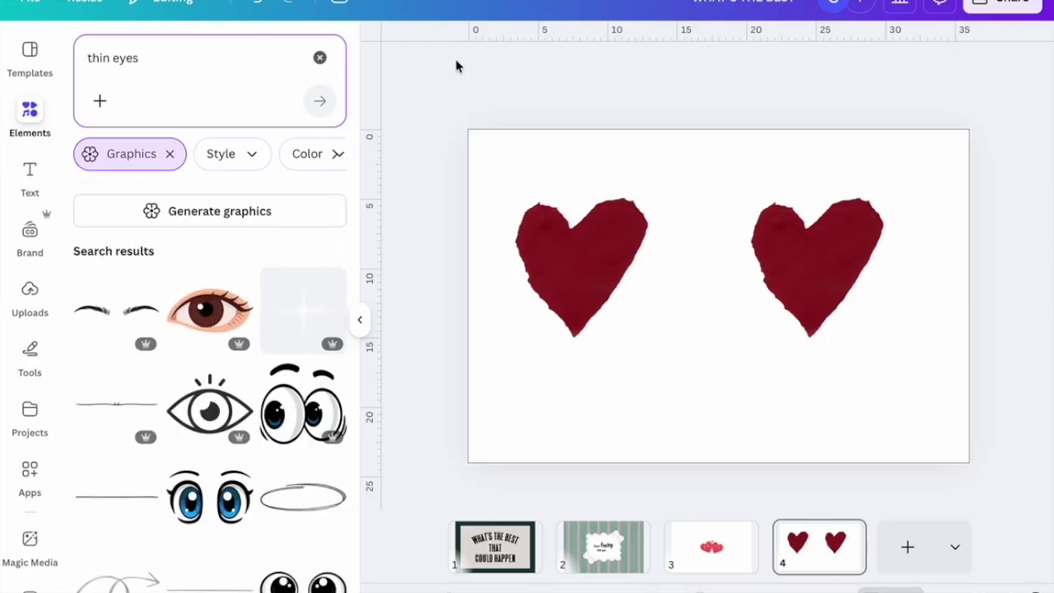
scroll(205, 457, "down", 10)
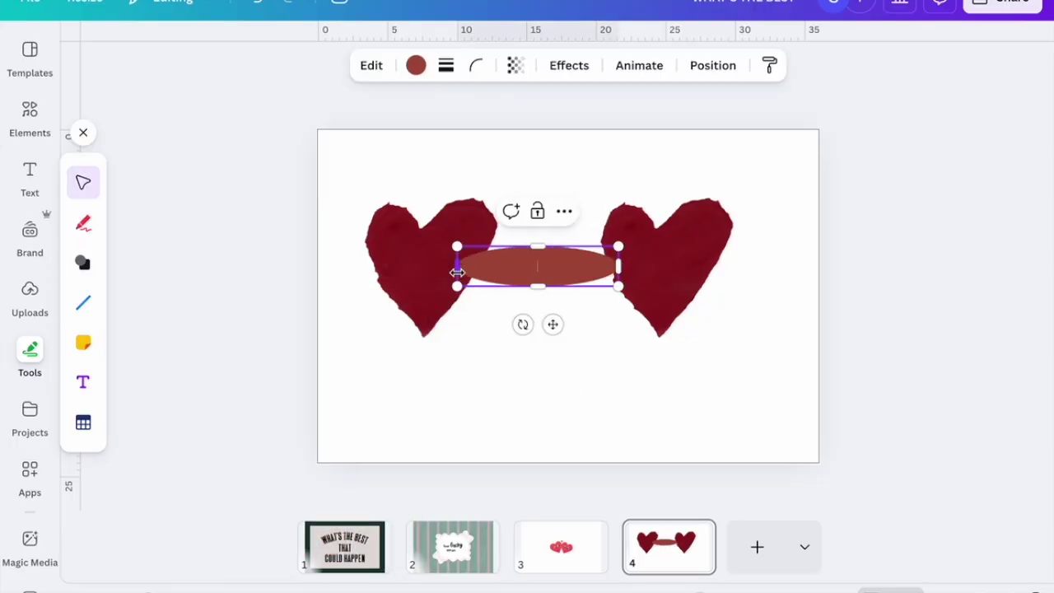
- Shrink the brown ellipse into a narrow eye shape and place it on the right lobe of the left heart
left_click_drag(461, 262, 539, 271)
left_click_drag(592, 304, 449, 297)
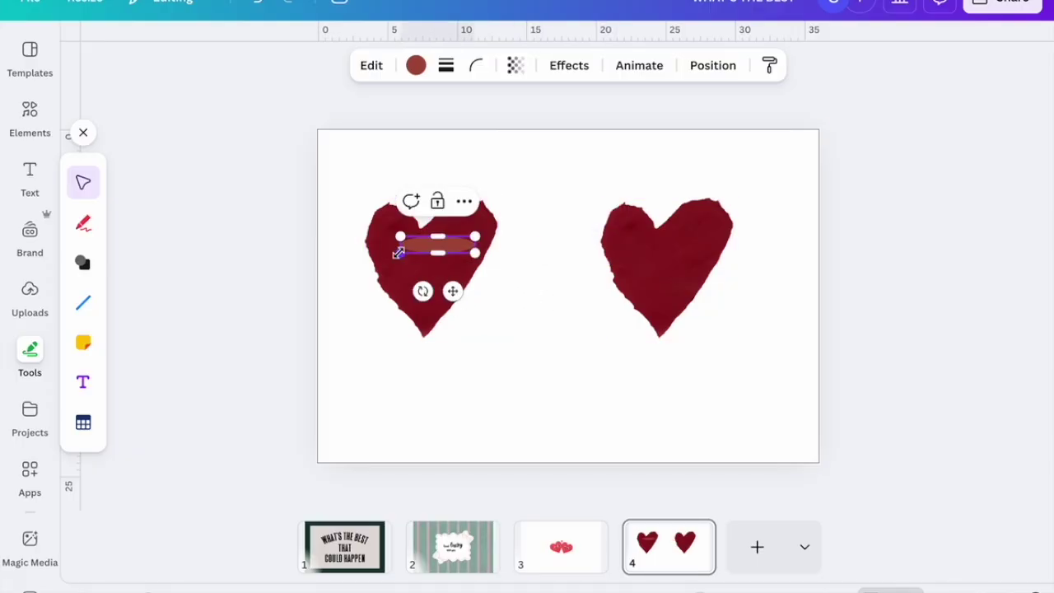
left_click_drag(441, 254, 445, 254)
left_click(574, 403)
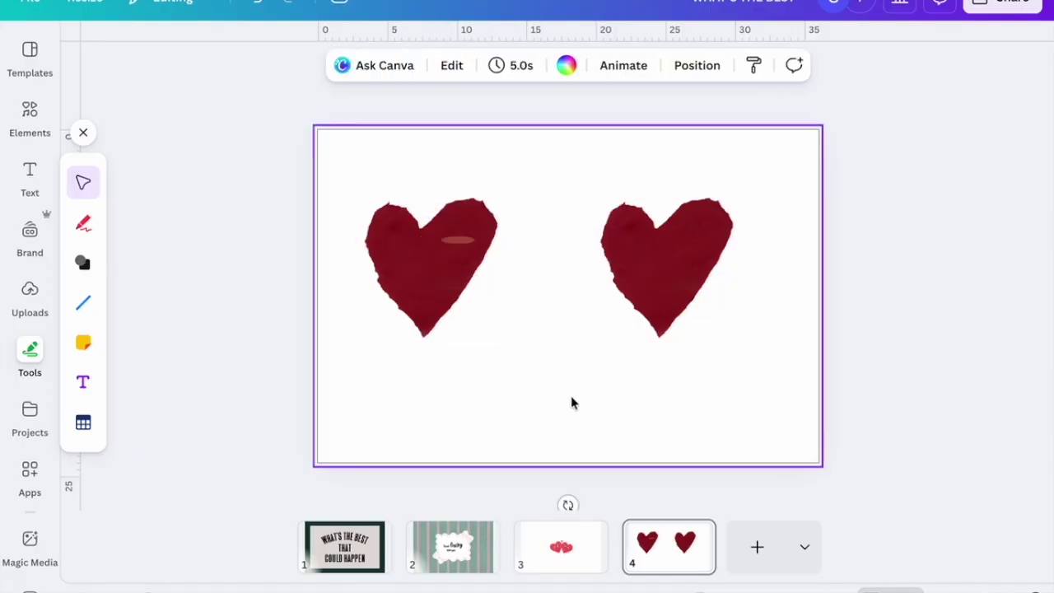
- Add a small round pupil on the eye shape and fill it with black
left_click(93, 275)
left_click(129, 261)
left_click_drag(620, 245, 524, 321)
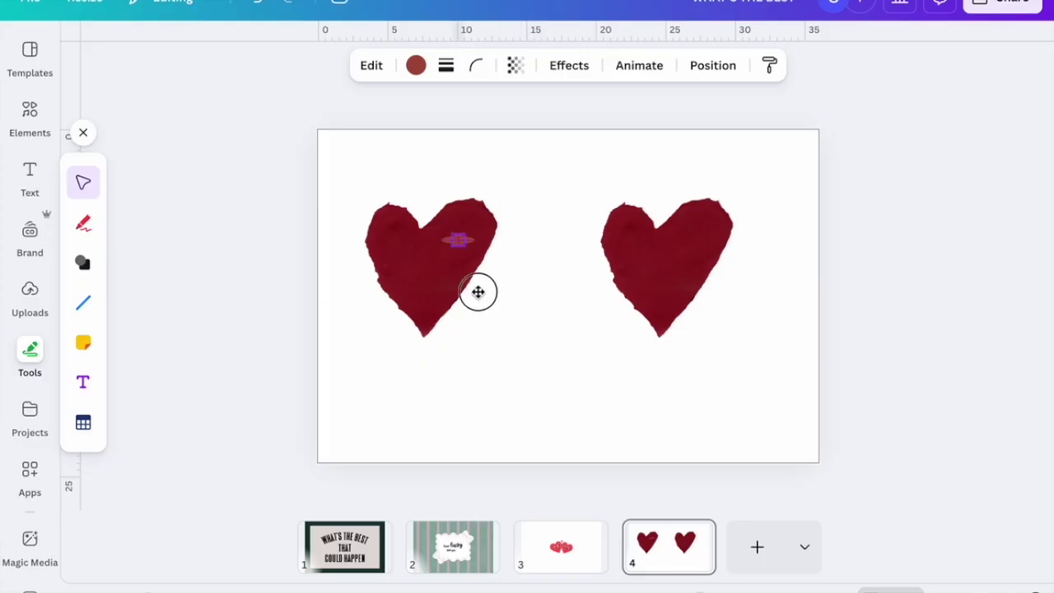
left_click(415, 66)
left_click(170, 167)
left_click(600, 353)
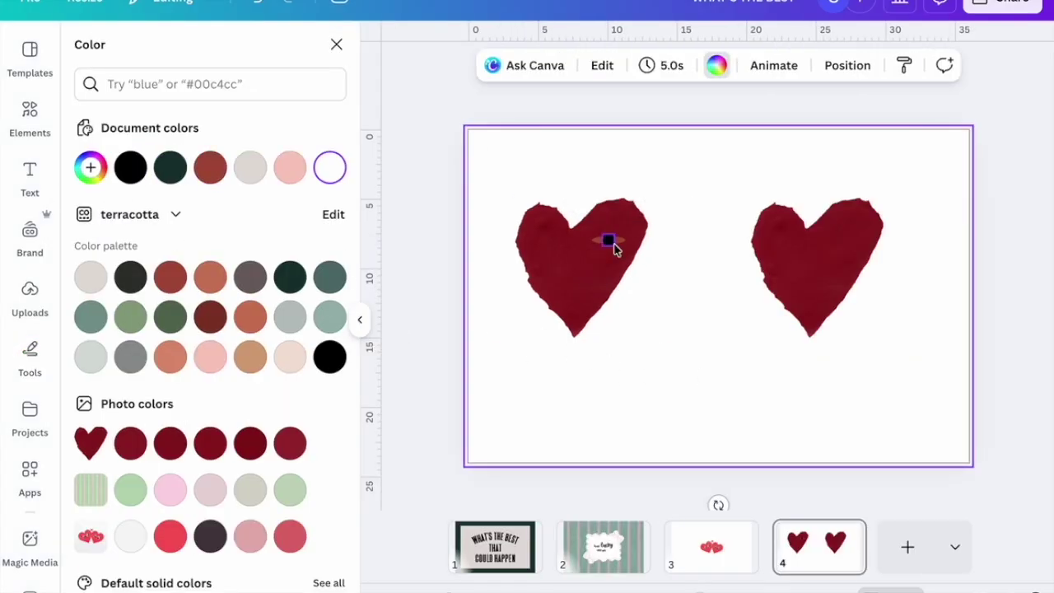
- Adjust the black pupil's size and move it towards the right end of the eye shape
left_click(607, 241)
scroll(562, 421, "up", 5)
scroll(563, 421, "up", 2)
scroll(563, 421, "left", 2)
left_click_drag(537, 285, 555, 266)
left_click_drag(579, 305, 590, 315)
- Fill the eye oval with the light peach palette colour and group it with the black pupil
left_click(530, 271)
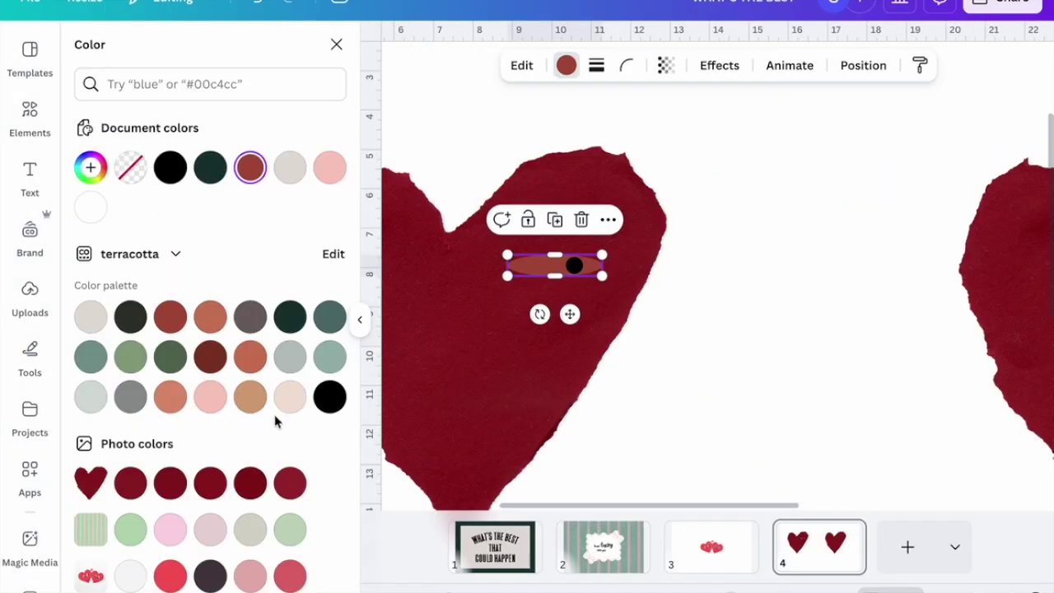
left_click(290, 397)
left_click(708, 345)
left_click(574, 266)
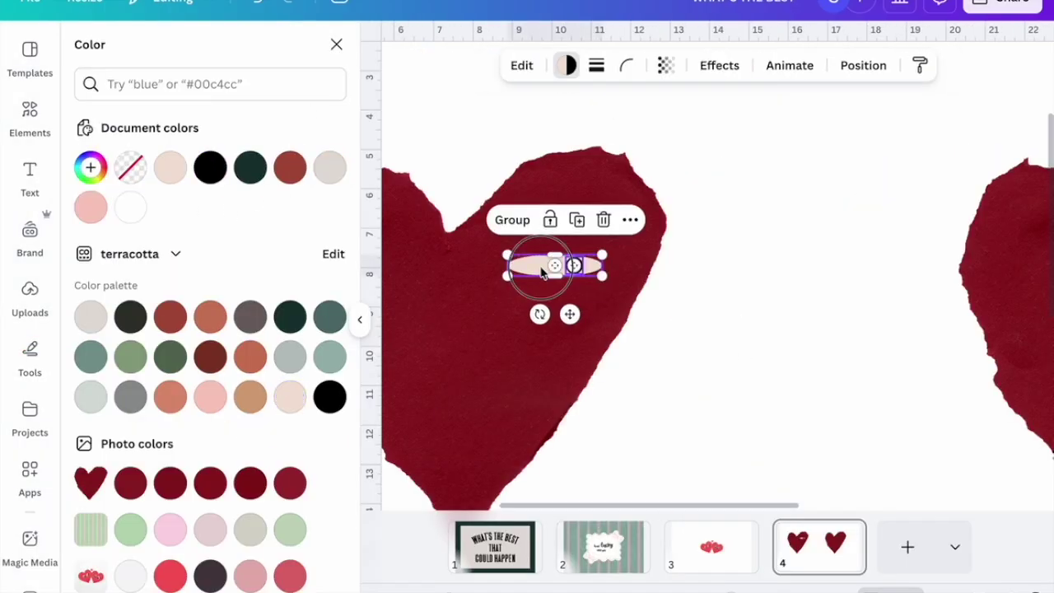
left_click(541, 270, "shift")
key("ctrl+g")
- Duplicate the eye group and place the copy on the heart's left lobe, level with the first eye
left_click(744, 346)
scroll(744, 346, "left", 2)
left_click(742, 274)
key("ctrl+d")
left_click_drag(748, 314, 587, 314)
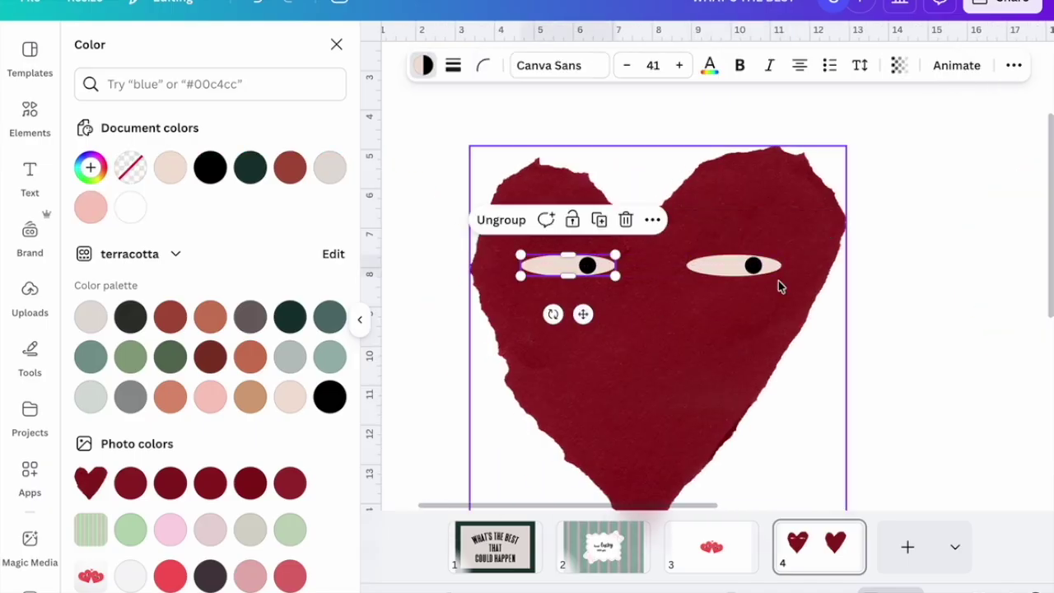
- Group the two eyes and paste a copy of the pair onto the right heart
left_click(730, 271, "shift")
key("ctrl+g")
key("ctrl+c")
scroll(796, 312, "right", 5)
key("ctrl+v")
left_click_drag(722, 348, 682, 331)
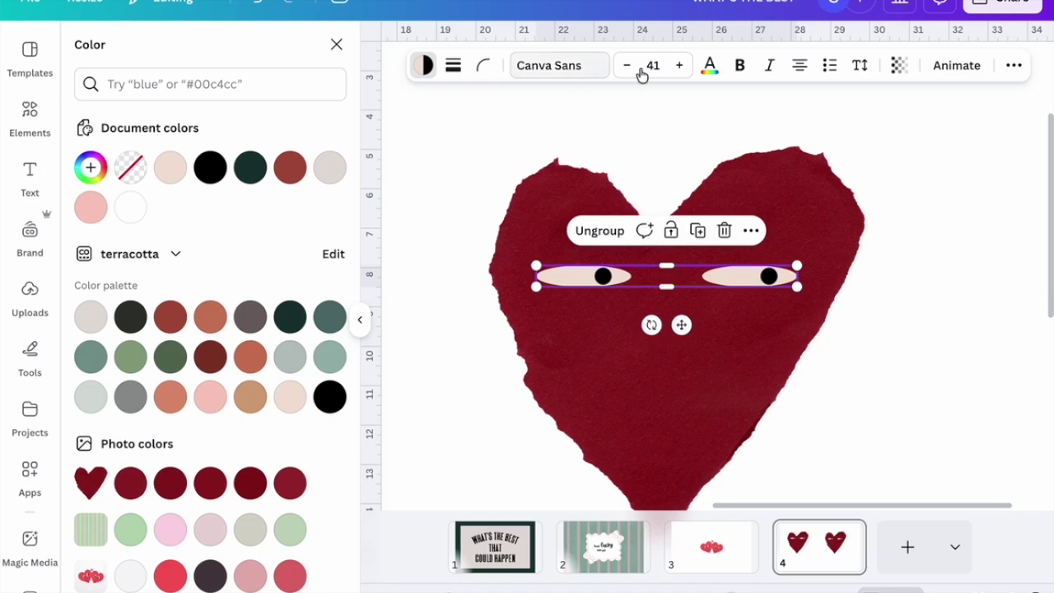
- Rotate the pair of eyes on the right heart so that the pupils look towards the left heart
left_click(744, 291)
left_click(575, 282)
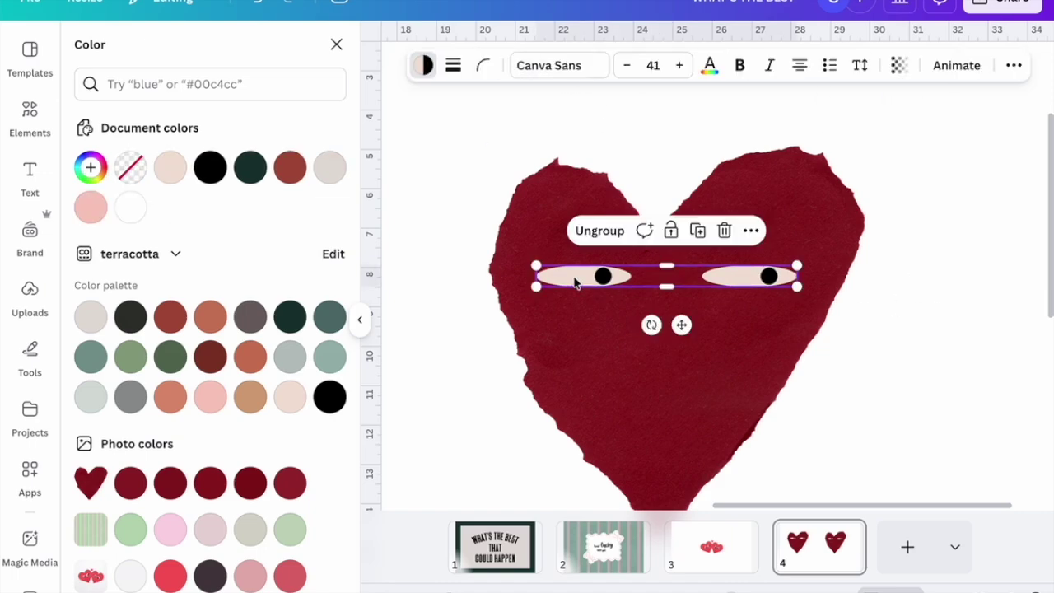
left_click_drag(651, 325, 683, 198)
- Group the left heart together with its pair of eyes
left_click(941, 370)
scroll(939, 387, "down", 5)
left_click_drag(414, 193, 669, 307)
key("ctrl+g")
- Set the background colour of page 4 to the light warm grey from the document colours
left_click(864, 316)
left_click(700, 247)
left_click(568, 66)
left_click(243, 170)
left_click(437, 473)
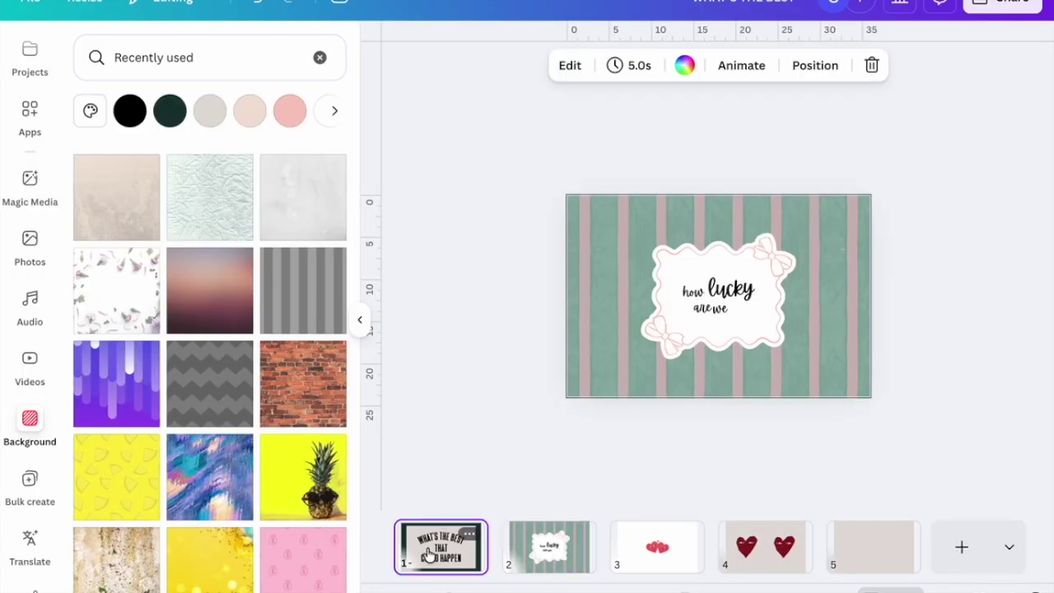
- From page 1, try PNG download size multipliers of 3.125 and 1.125, and leave the download settings without exporting
left_click(428, 555)
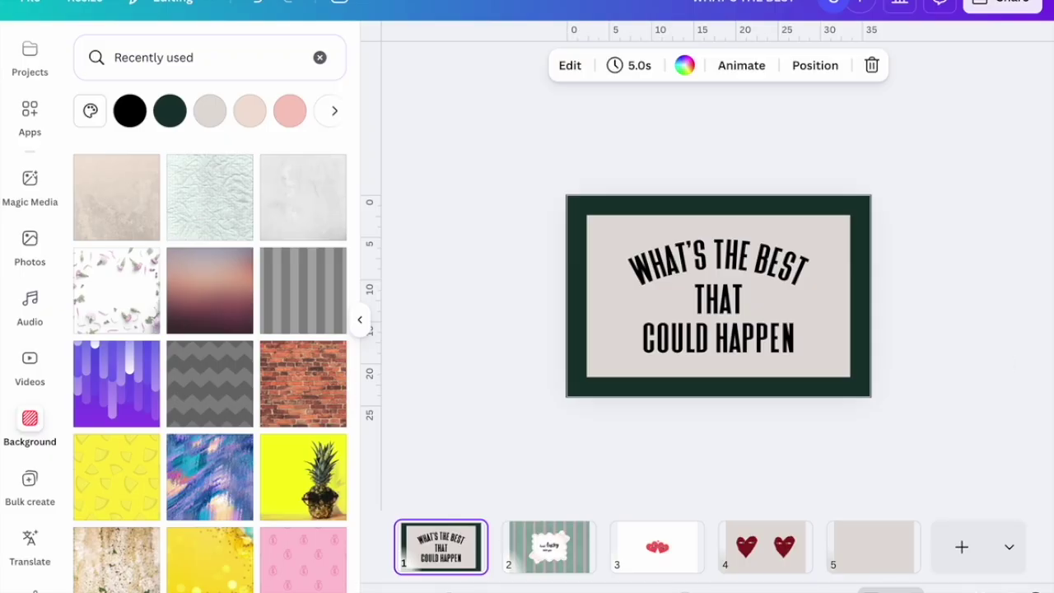
left_click(986, 4)
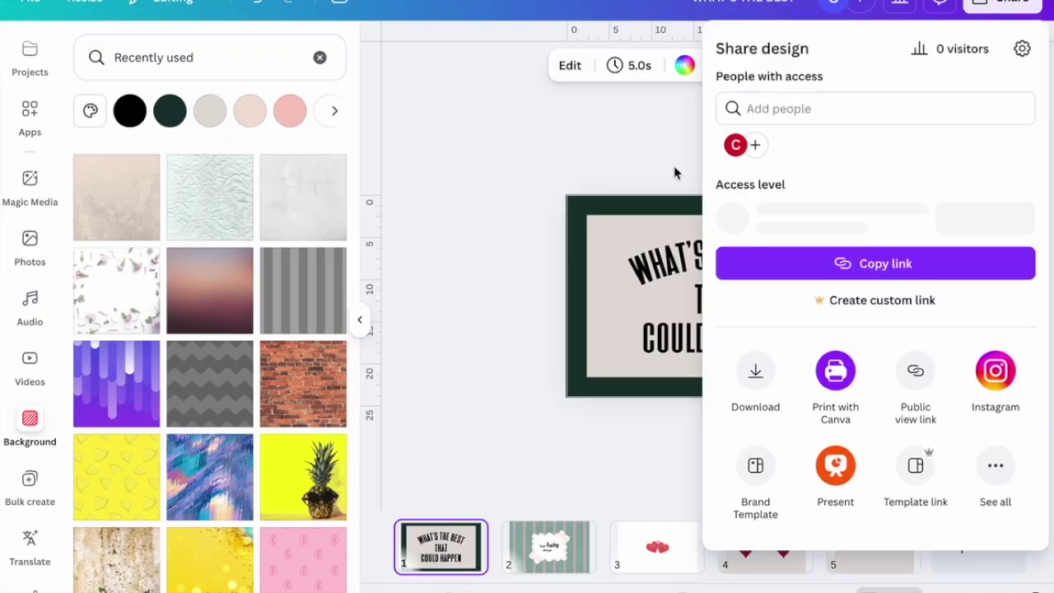
left_click(755, 377)
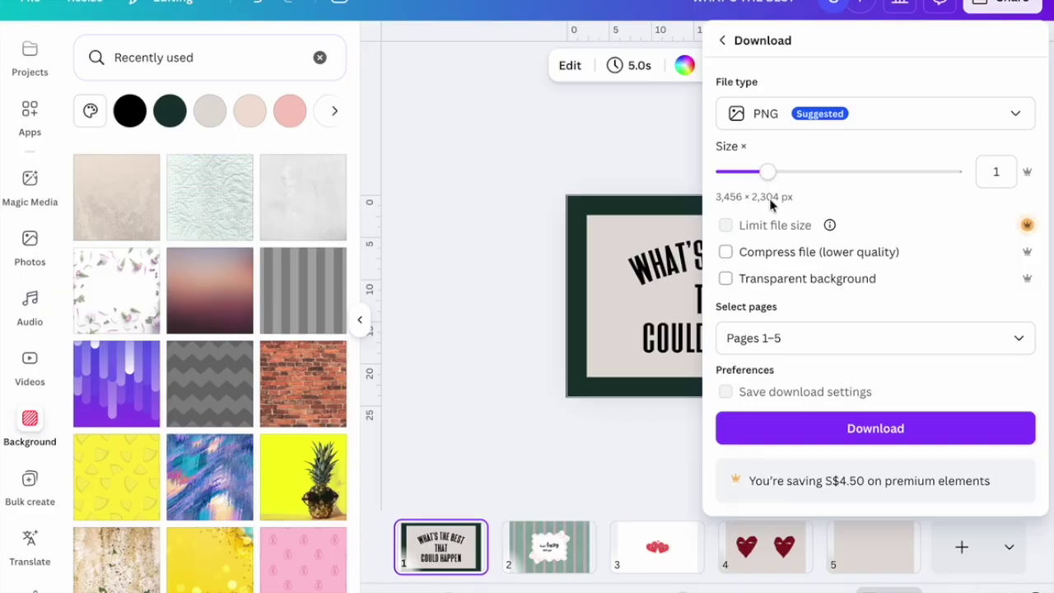
left_click_drag(768, 173, 882, 178)
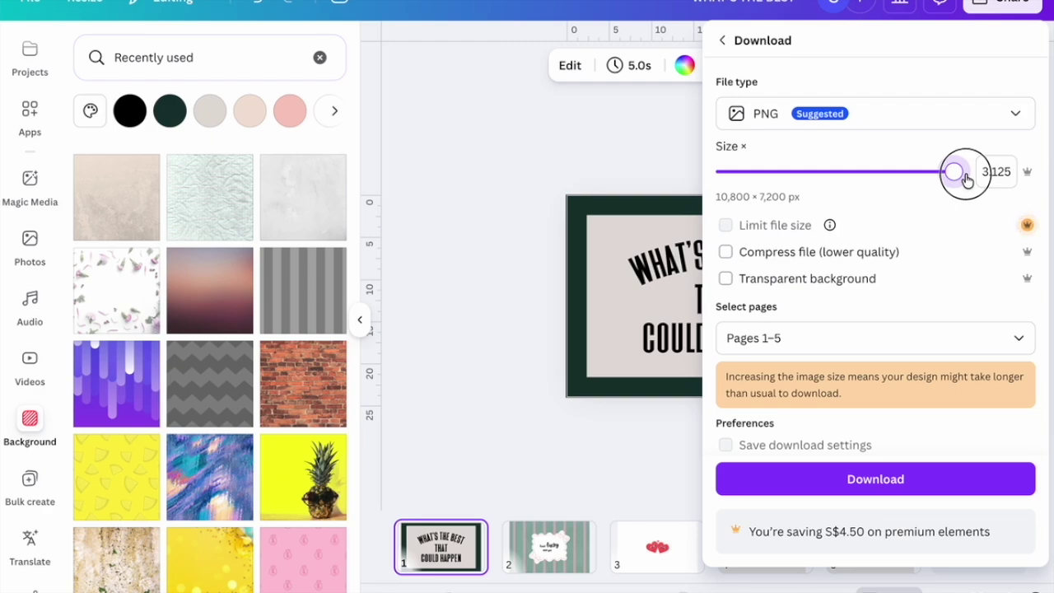
left_click_drag(876, 181, 778, 181)
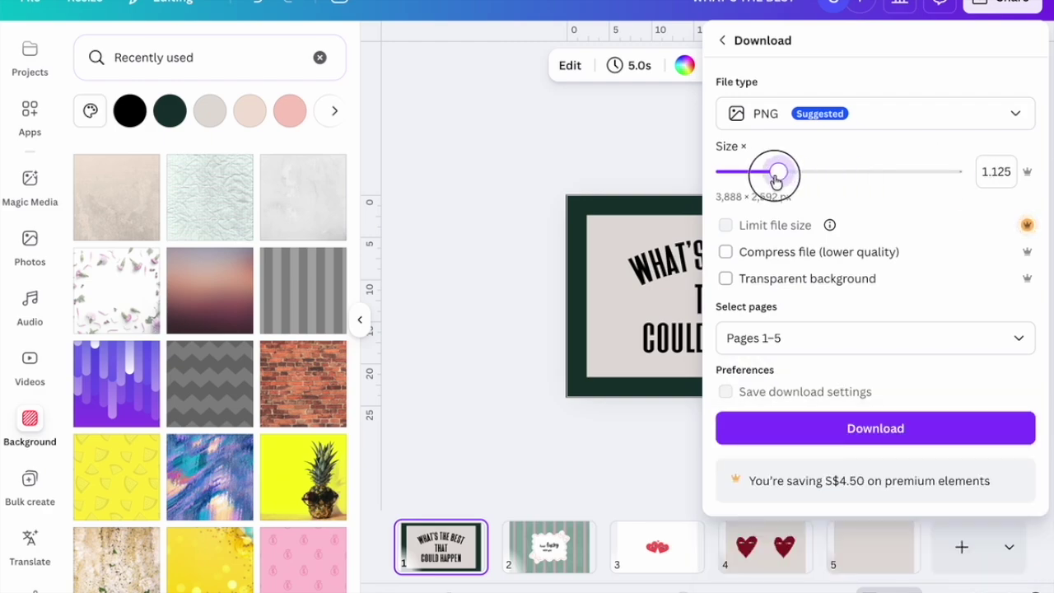
left_click(626, 155)
left_click(868, 156)
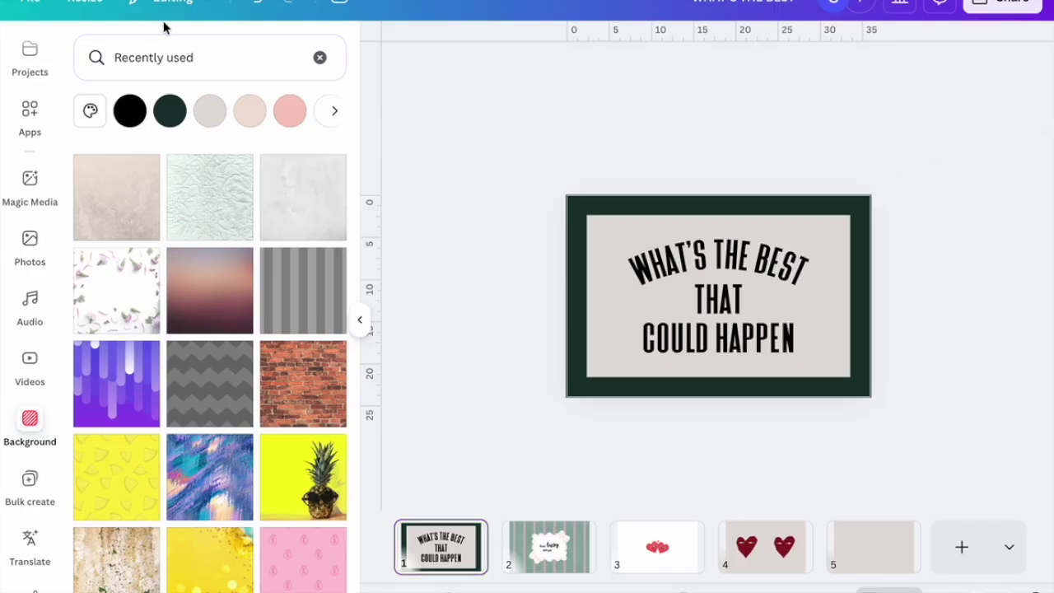
- Select the saved custom sizes 8.625 × 11.25 in and 3000 × 1400 px for resizing the design
left_click(80, 4)
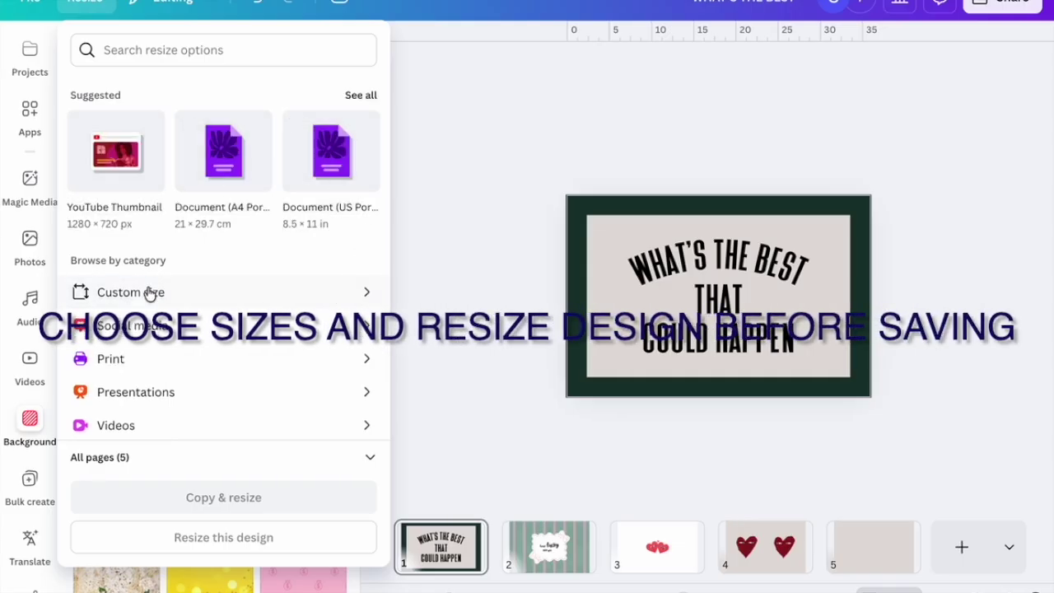
left_click(149, 294)
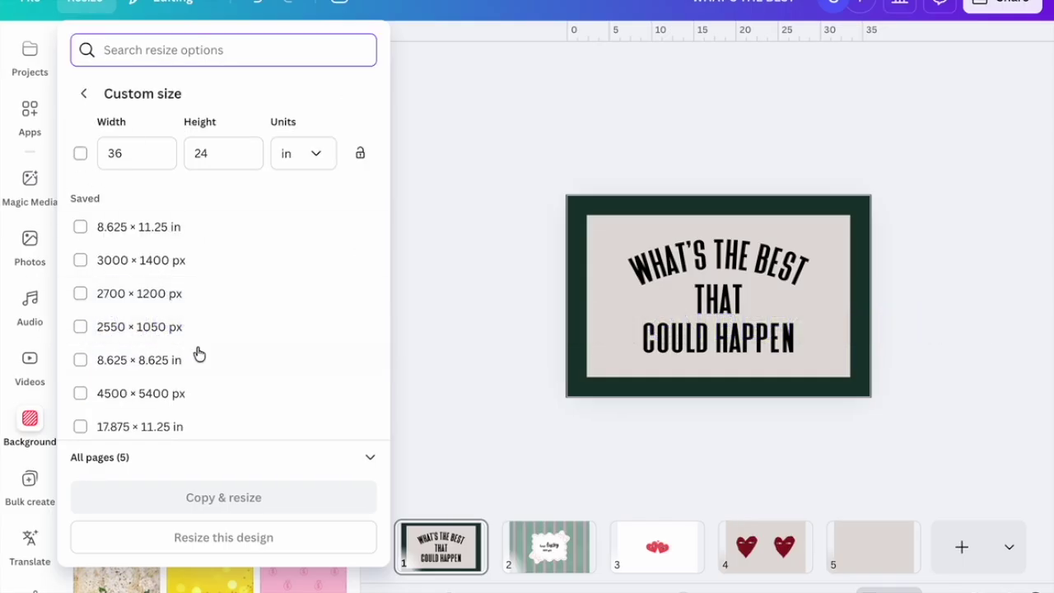
scroll(169, 298, "down", 2)
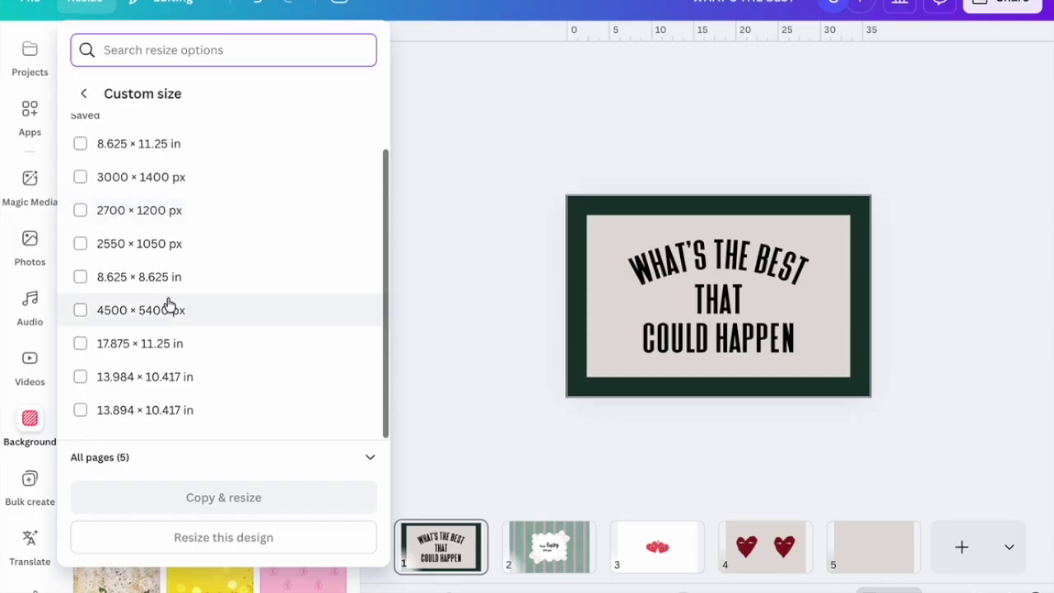
scroll(169, 304, "up", 2)
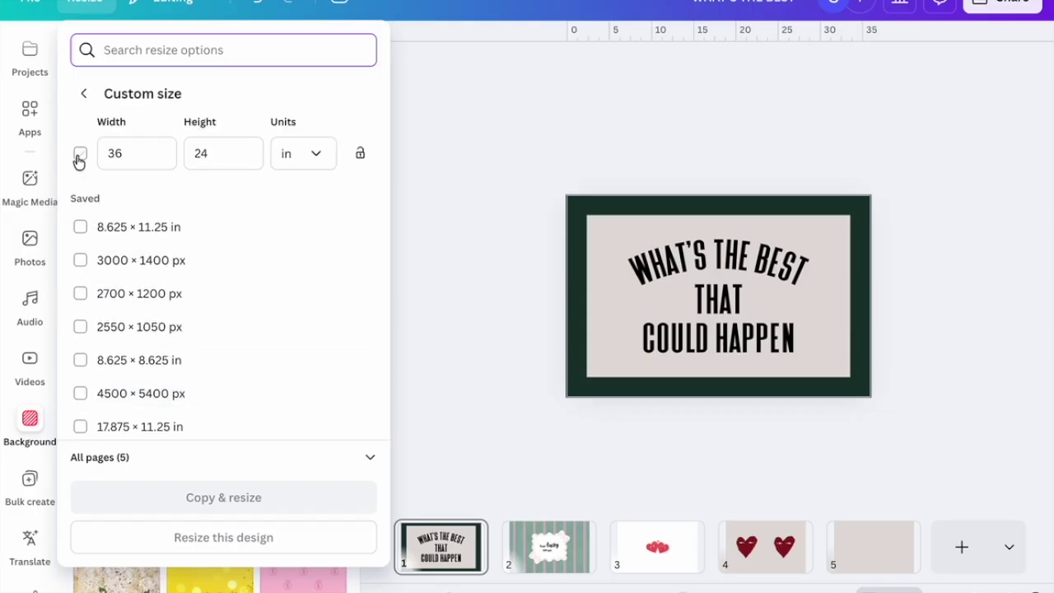
left_click(80, 227)
left_click(80, 260)
left_click(80, 293)
left_click(80, 327)
left_click(81, 338)
left_click(86, 327)
left_click(80, 327)
left_click(80, 293)
left_click(80, 260)
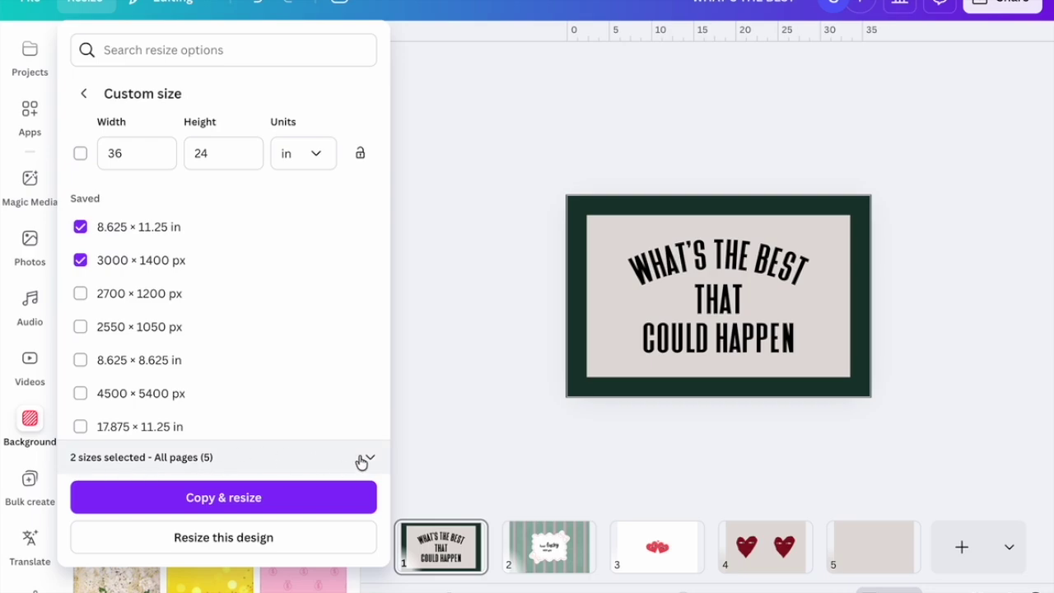
- Copy and resize all pages to 3000 × 1400 px, 2550 × 1050 px and 17.875 × 11.25 in, and open the resized designs
left_click(362, 459)
left_click(165, 450)
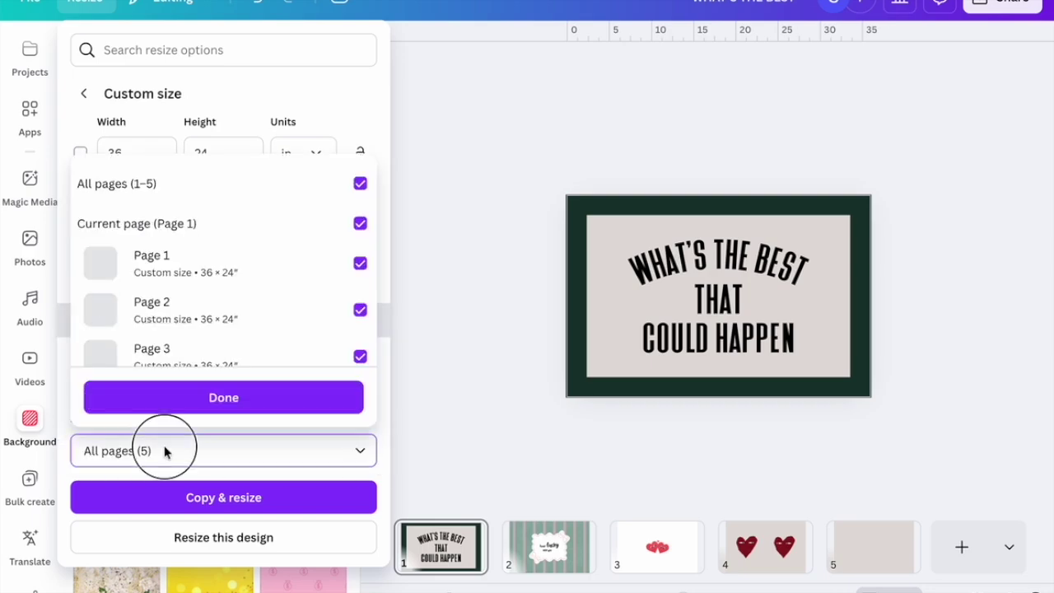
scroll(171, 329, "down", 2)
scroll(171, 330, "down", 1)
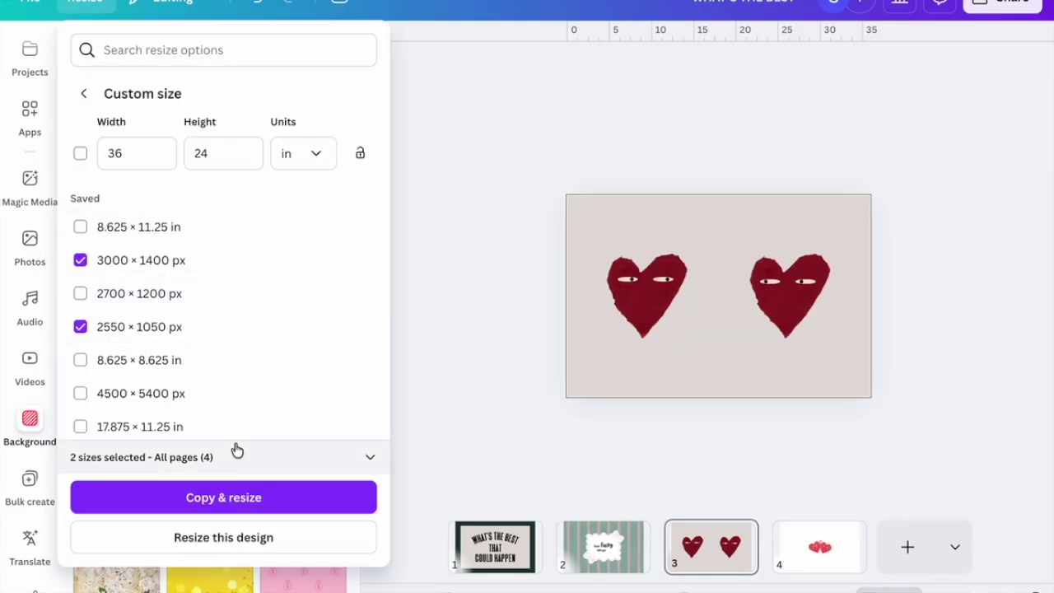
scroll(105, 240, "down", 2)
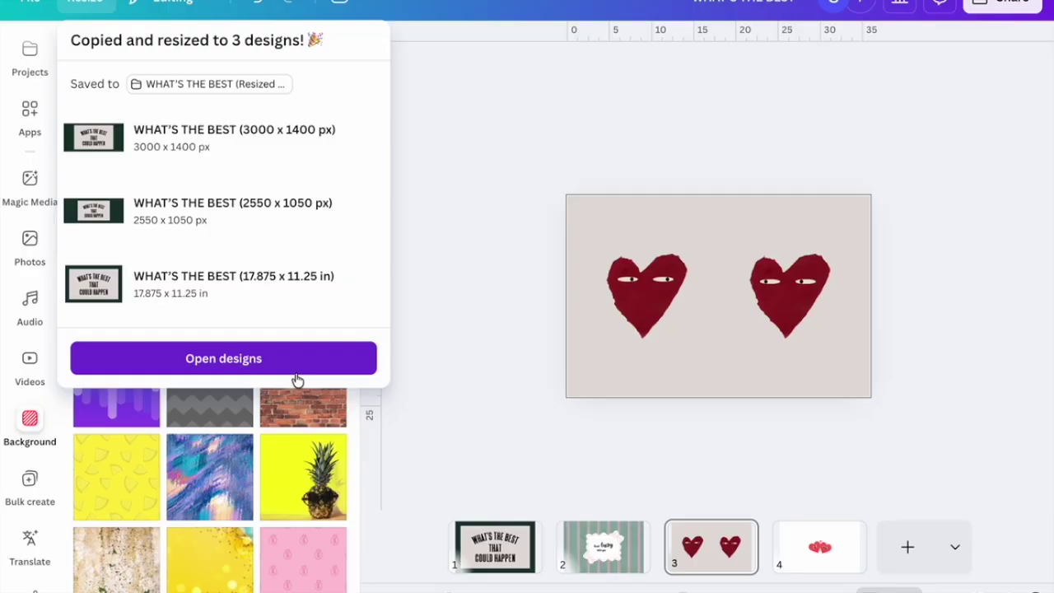
left_click(294, 366)
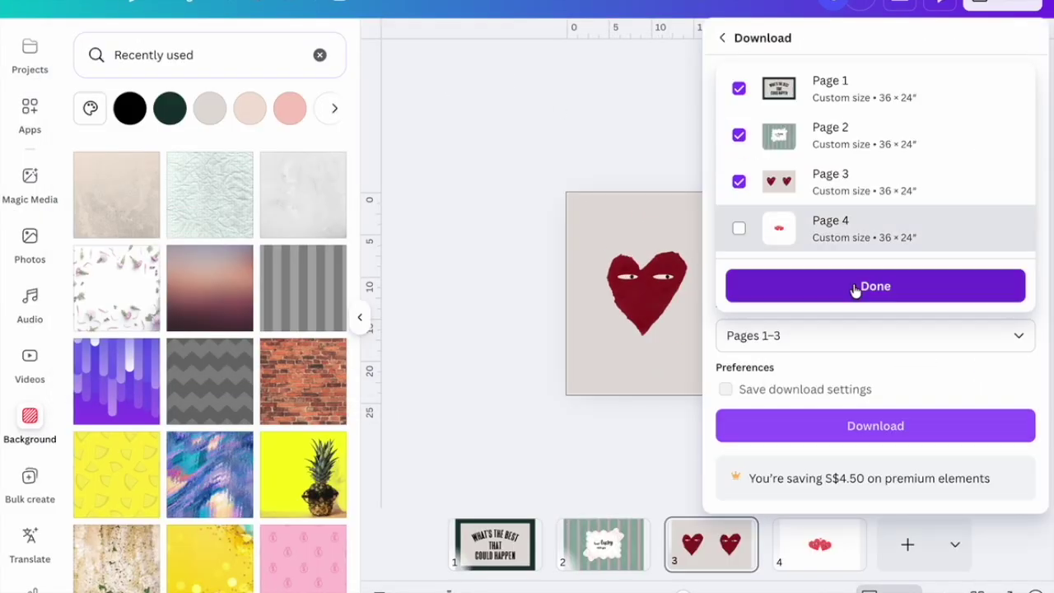
- Download only pages 1 to 3 of the design, leaving out page 4
left_click(857, 287)
left_click(962, 424)
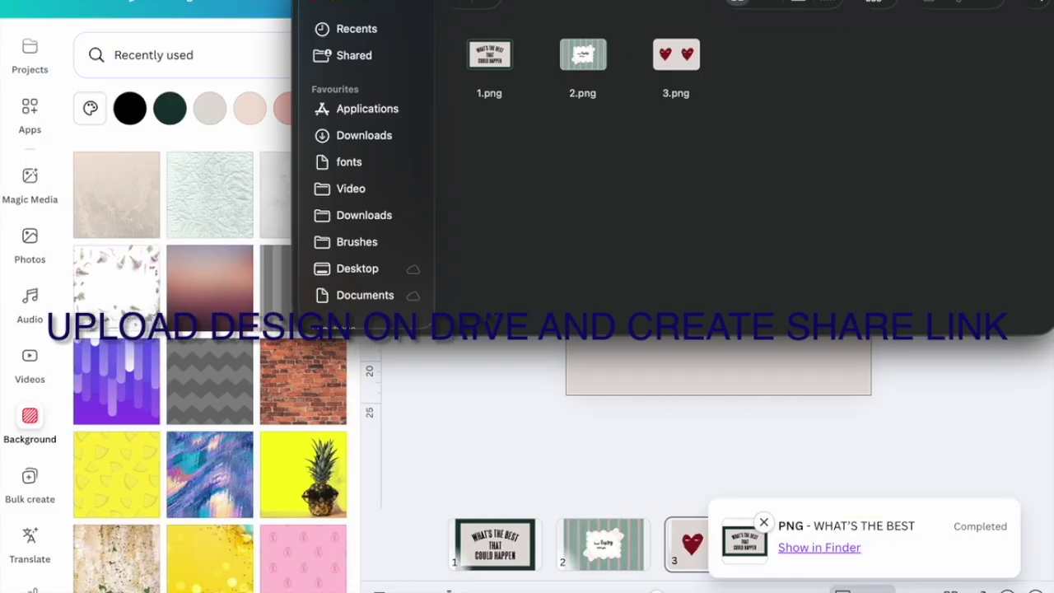
- Place 1.png, 2.png and 3.png on the blank portrait page and arrange them in its lower part
key("super+a")
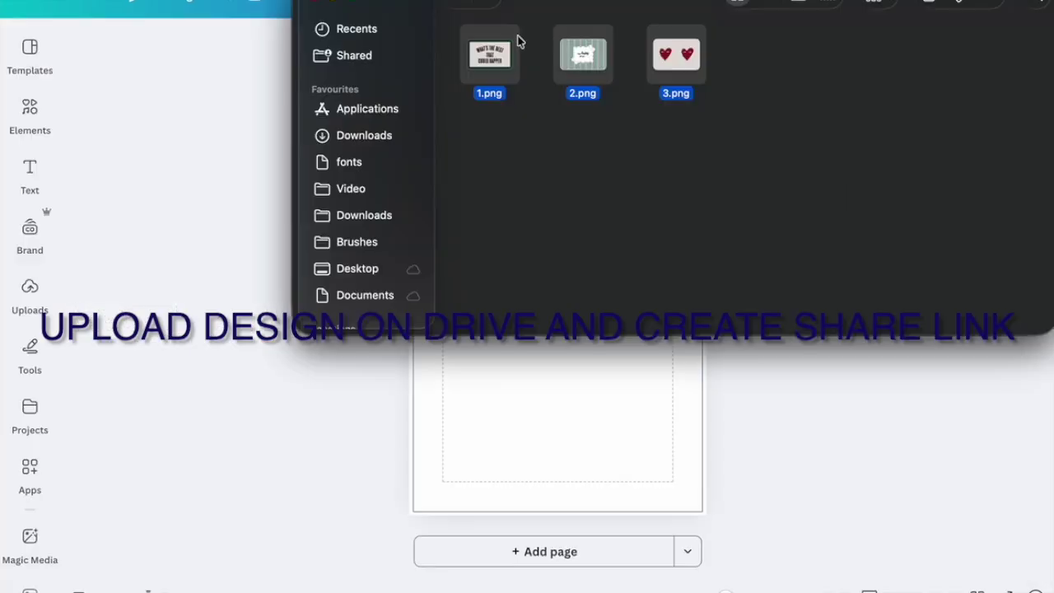
left_click_drag(519, 41, 505, 200)
left_click_drag(557, 318, 604, 442)
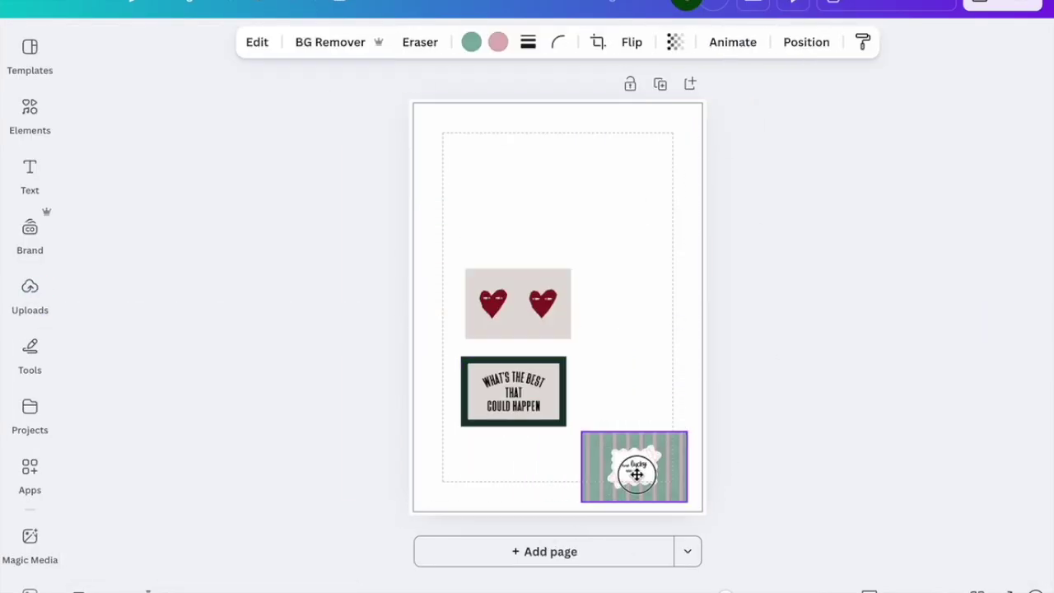
left_click_drag(518, 301, 567, 384)
- Search the elements for "thank you", add the black brush-lettered graphic and enlarge it across the upper part of the page
left_click(29, 115)
type("thank you")
key("Return")
left_click(106, 296)
left_click_drag(709, 307, 651, 175)
left_click_drag(708, 221, 834, 295)
left_click_drag(709, 222, 708, 207)
left_click(495, 272)
- Search the graphics for "download link" and place the grey Download button between the thank-you lettering and the hearts picture
left_click_drag(144, 55, 33, 56)
type("download link")
key("Return")
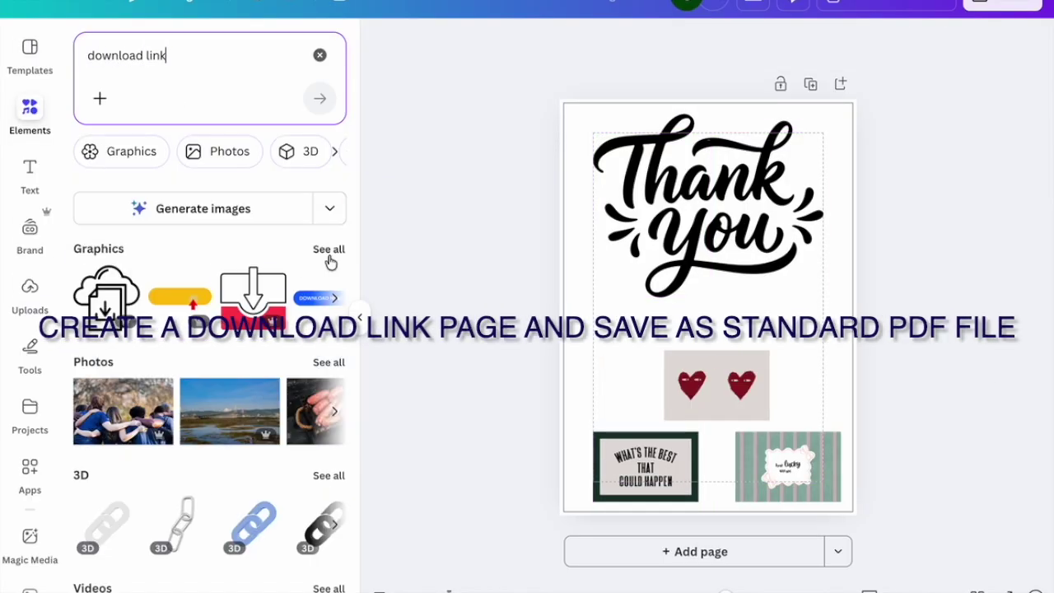
left_click(329, 249)
right_click(735, 383)
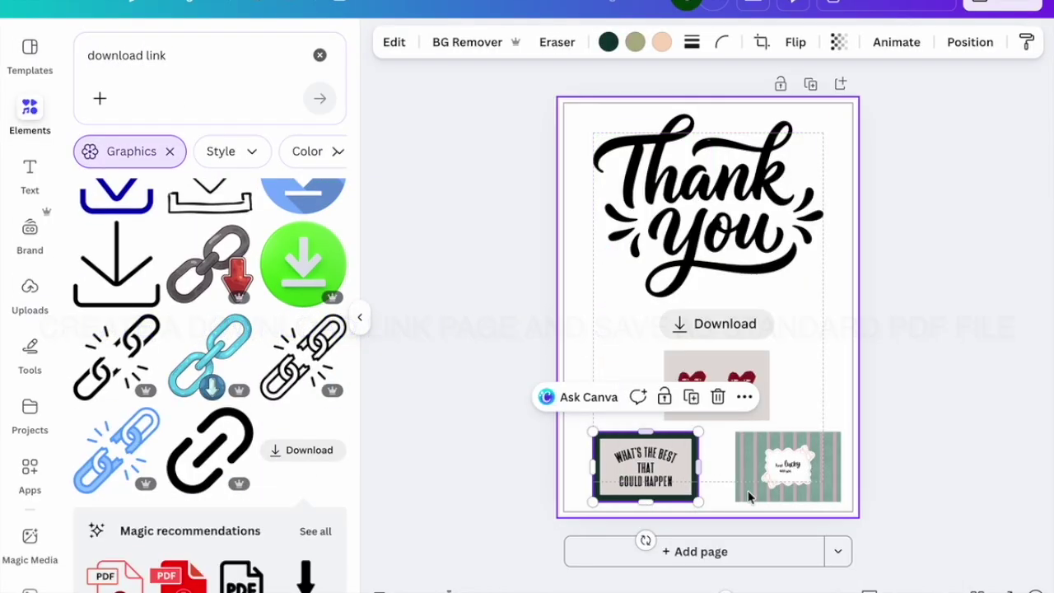
- Download the thank-you page as a PDF Standard file
left_click(925, 400)
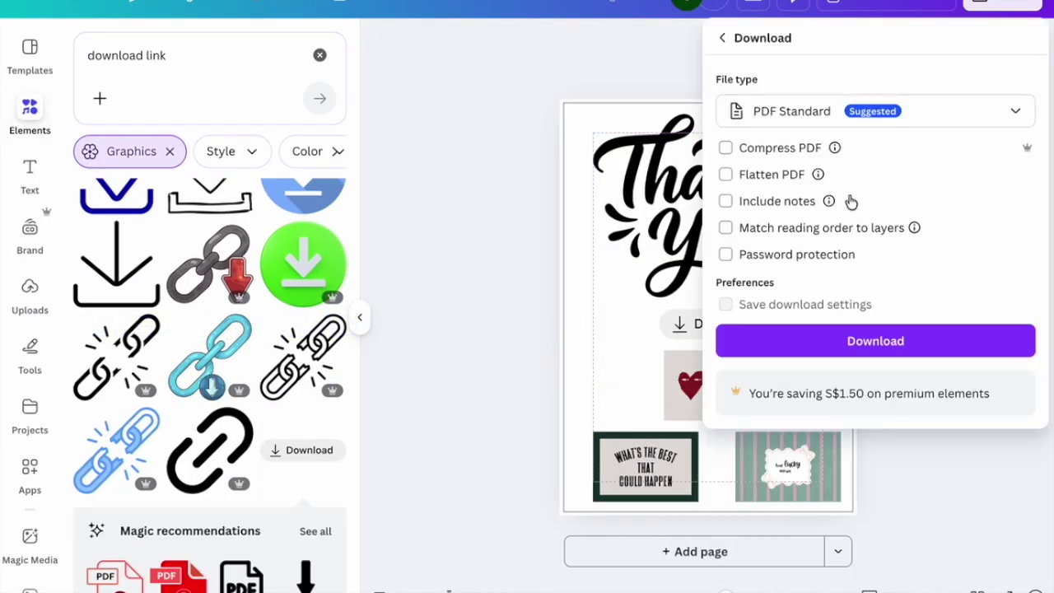
left_click(893, 344)
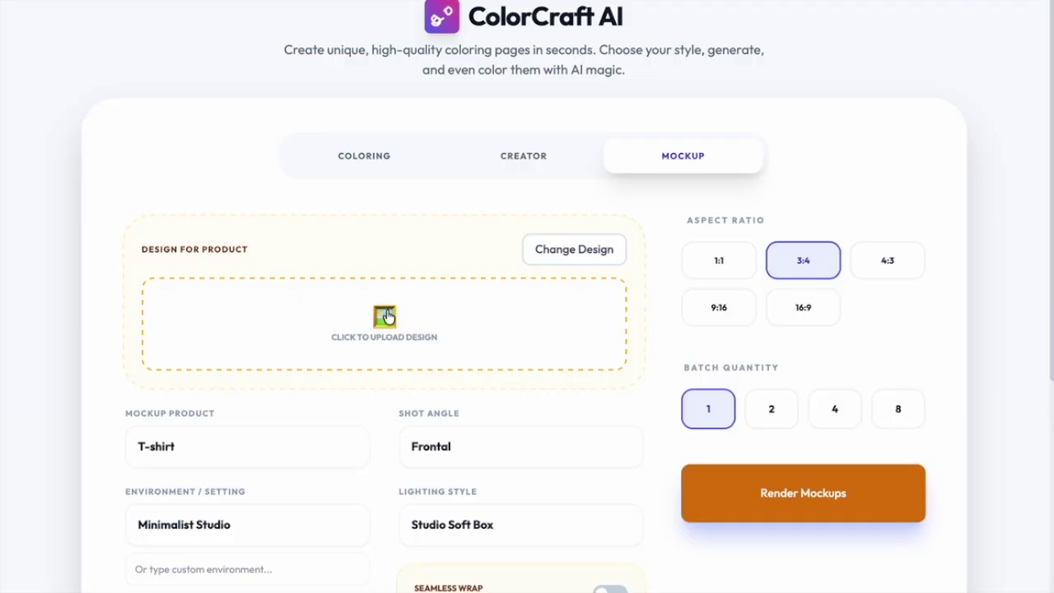
- In ColorCraft AI, upload the WHAT'S THE BEST design and set the mockup product to Wall Art / Canvas with a Perspective / Side shot angle
left_click(384, 323)
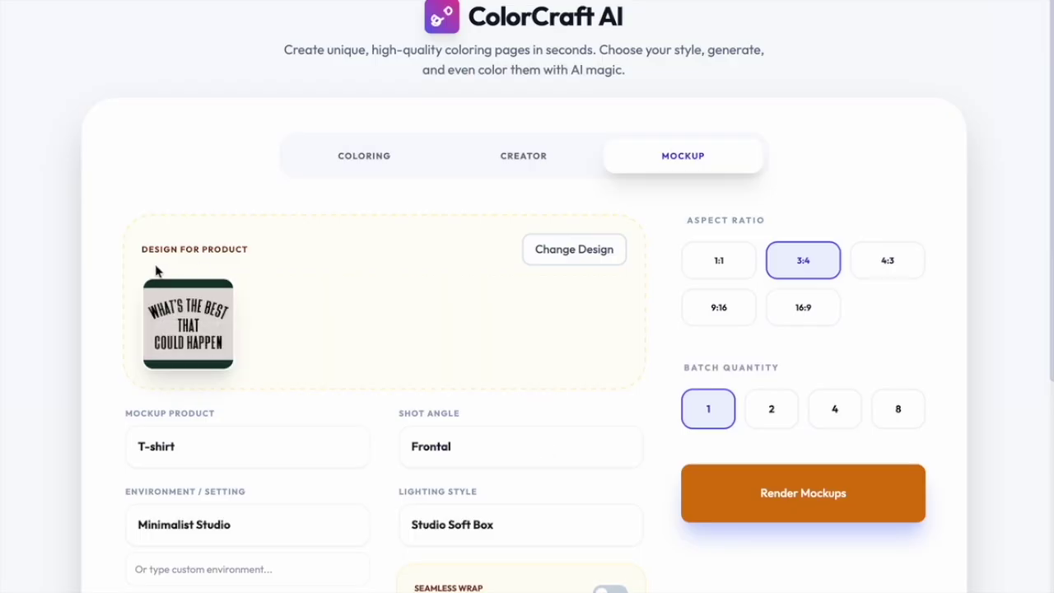
scroll(252, 285, "down", 4)
left_click(252, 272)
left_click(306, 313)
left_click(486, 263)
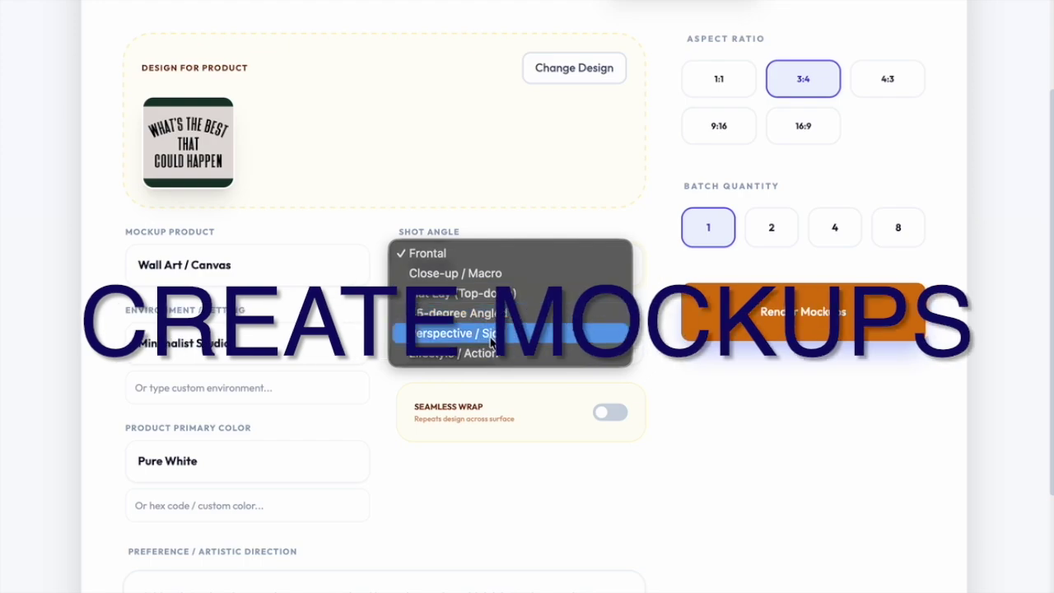
left_click(457, 333)
- Set the mockup environment to Cozy Living Room and the lighting style to Natural Window Light
scroll(329, 288, "down", 4)
left_click(209, 186)
left_click(190, 210)
left_click(536, 194)
left_click(469, 214)
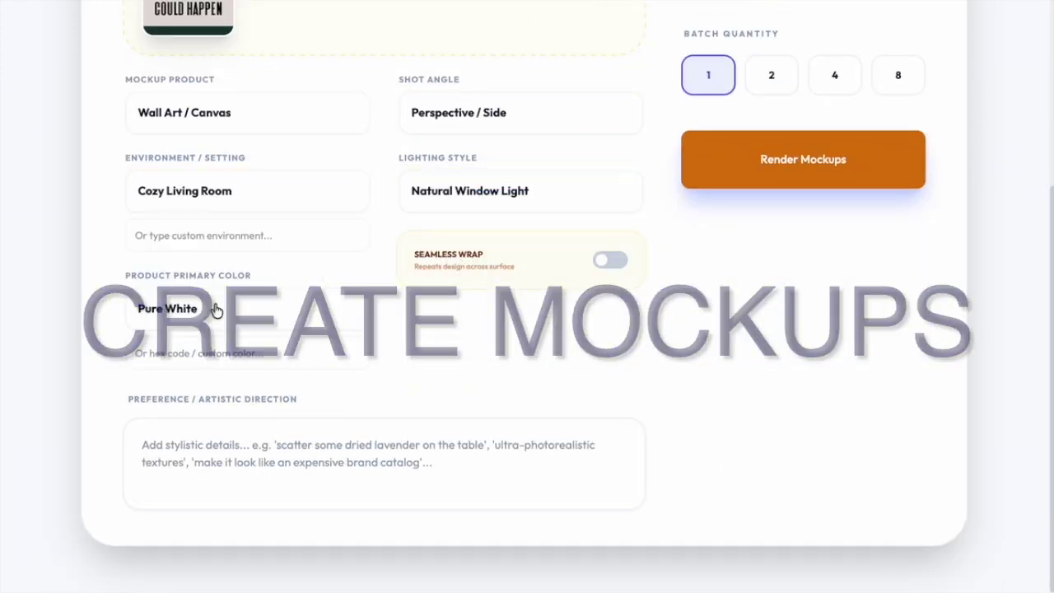
- Enter the artistic direction "where the wall art is placed, i want the living room to be contemporary. there is a couple sitting on a sofa."
scroll(530, 343, "up", 3)
scroll(393, 411, "down", 2)
left_click(209, 430)
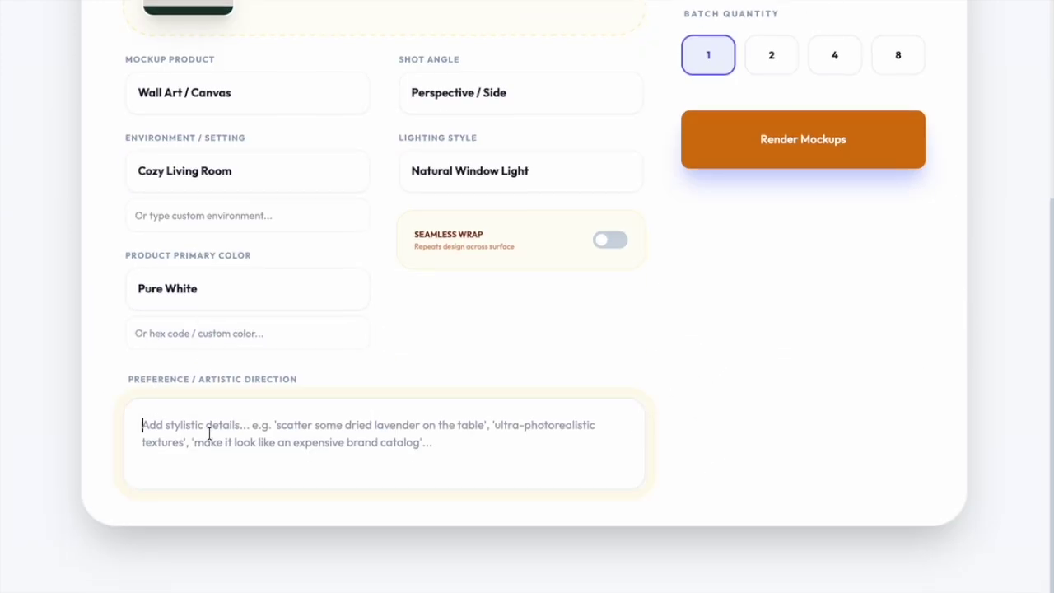
type("Place this wall art in a living room.")
key("ctrl+a")
key("BackSpace")
type("i want the room to be")
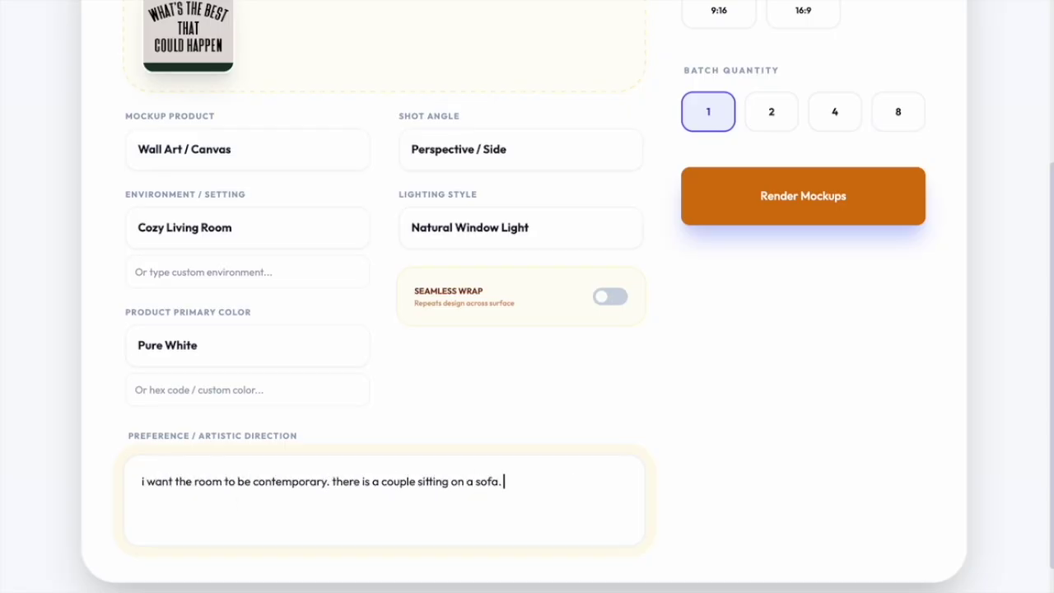
left_click(196, 481)
type("living")
left_click(142, 481)
type("where the wall art is placed,")
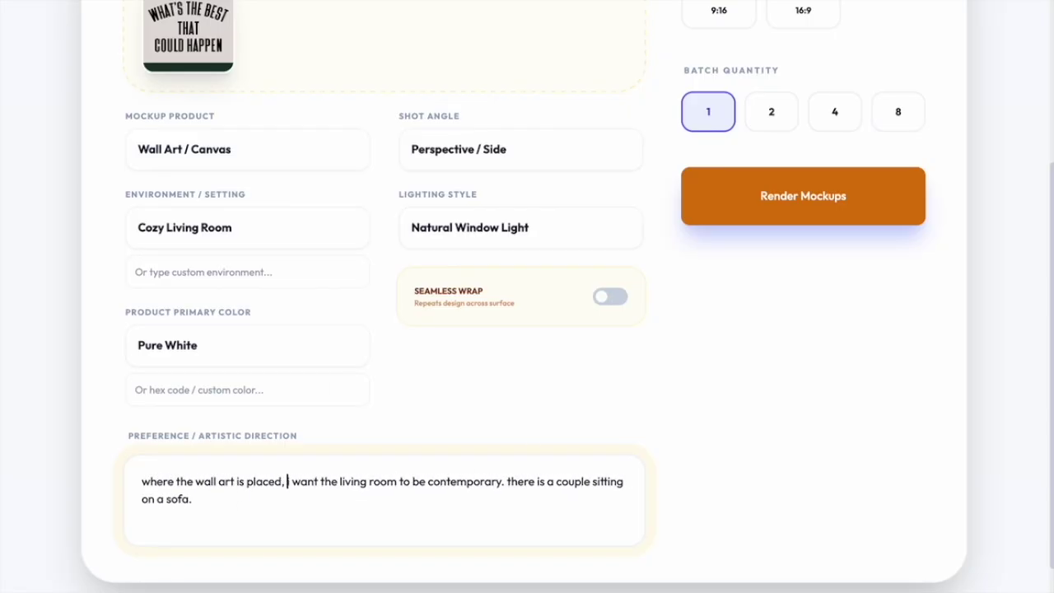
- Render the living room mockup and download it as mockup 1.png
scroll(816, 307, "up", 2)
left_click(803, 366)
scroll(815, 453, "down", 3)
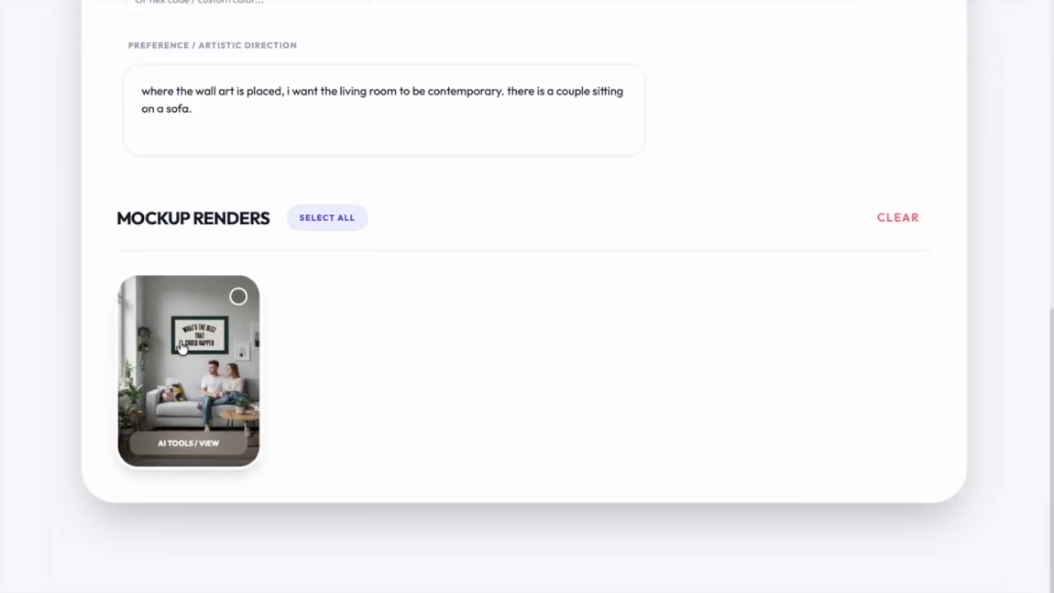
left_click(183, 348)
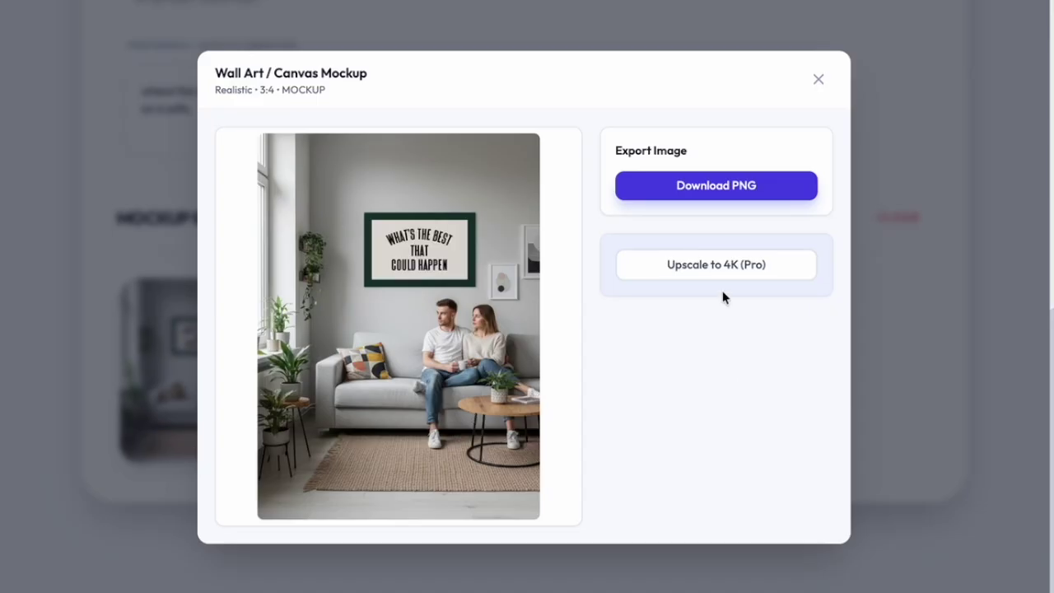
left_click(744, 188)
type("mockup 1.png")
key("Return")
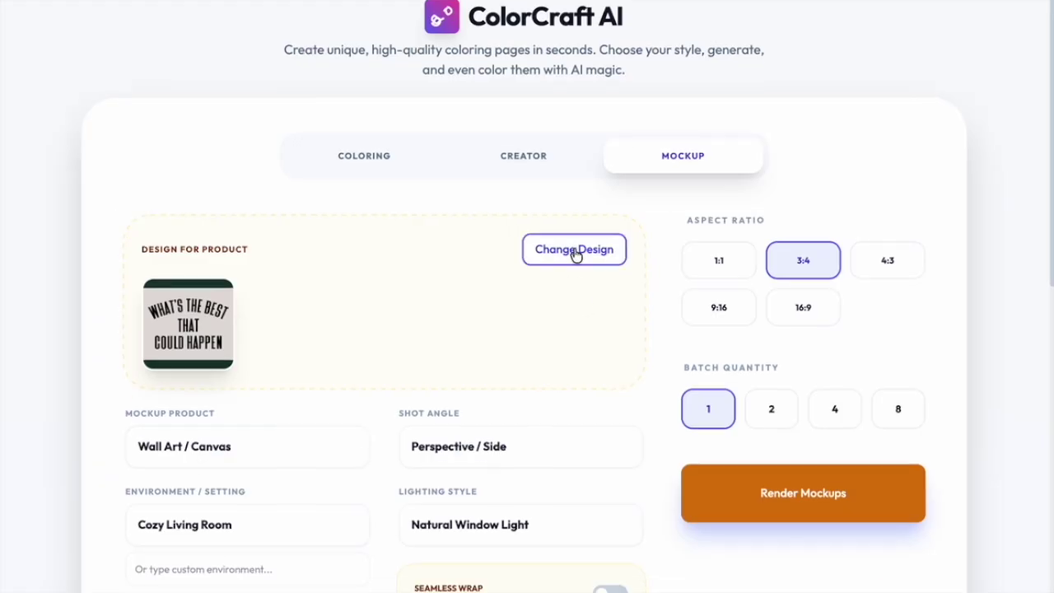
- Switch the design to the striped artwork and change the direction to "where the wall art is placed, i want the room to be shades of pink."
left_click(572, 252)
double_click(487, 99)
scroll(304, 283, "down", 10)
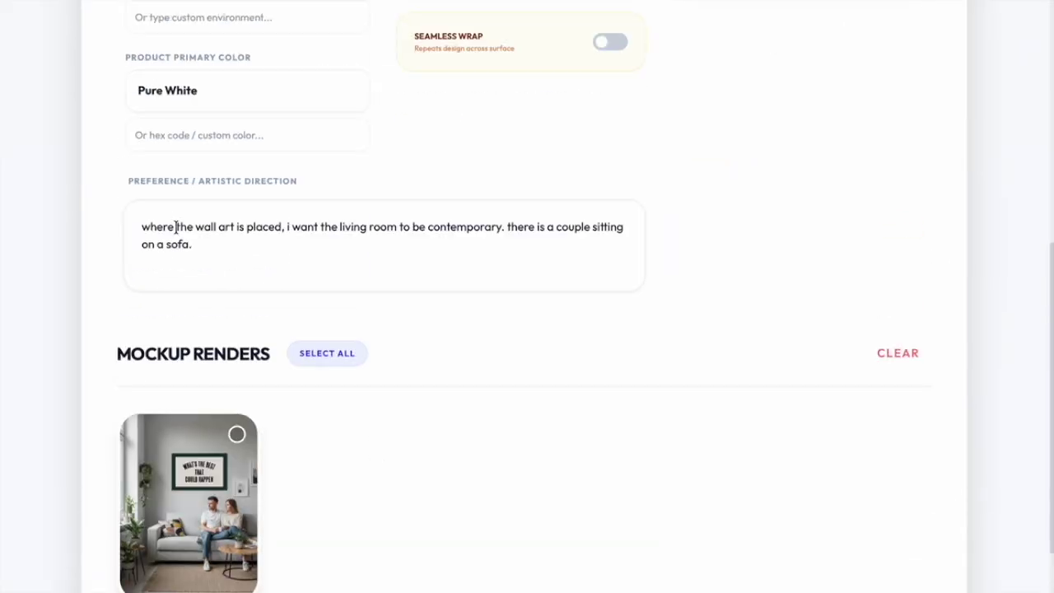
key("BackSpace")
left_click_drag(340, 227, 194, 245)
key("BackSpace")
type("shades of pink")
key("BackSpace")
- Set the environment to Children's Bedroom and the lighting style to Golden Hour Sunlight, and render the mockup
scroll(568, 203, "up", 3)
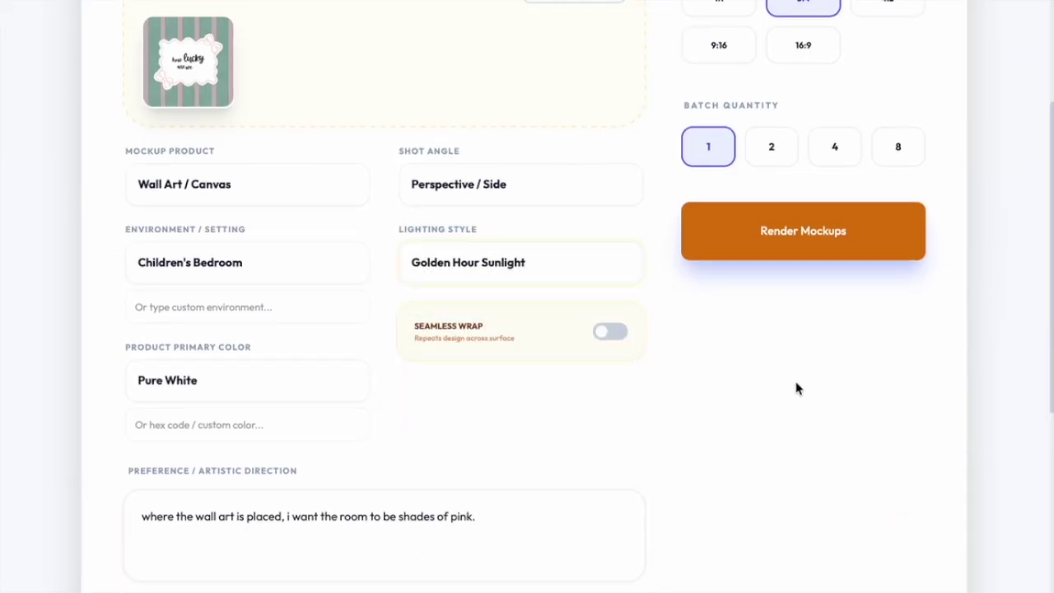
scroll(791, 387, "down", 5)
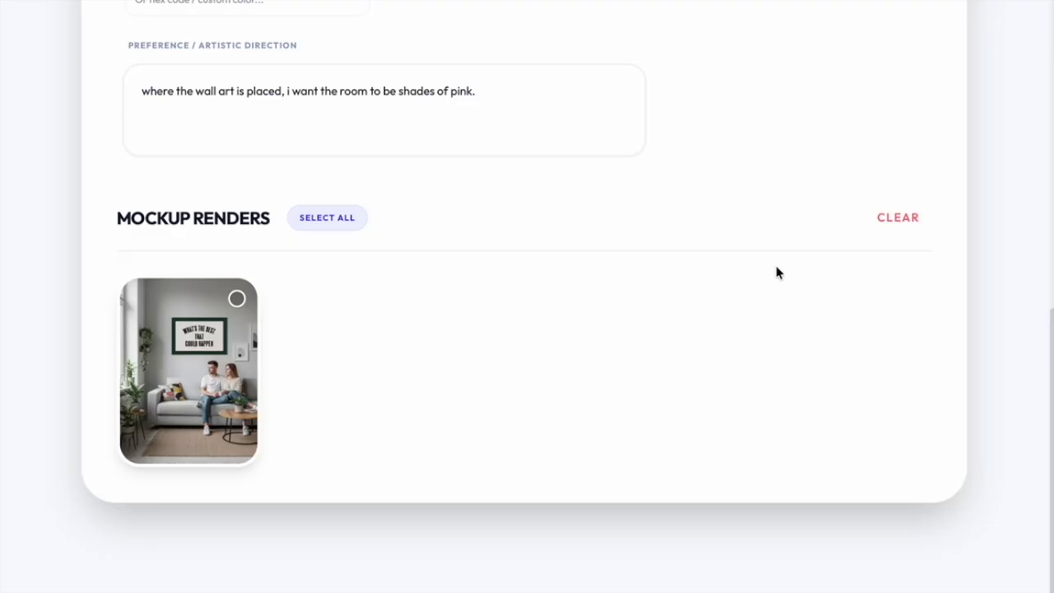
mouse_move(128, 417)
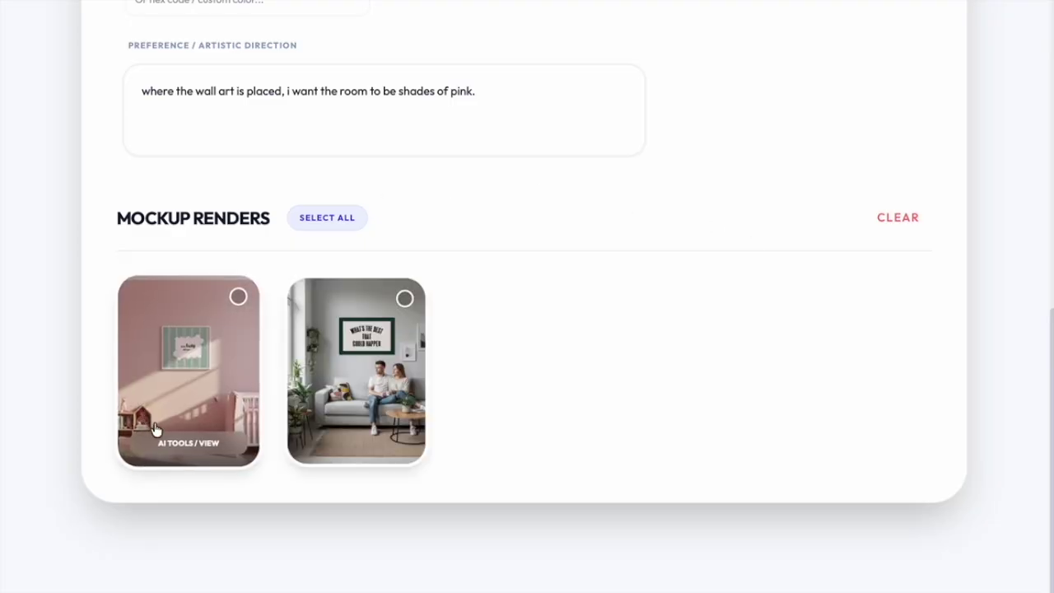
- Open the pink bedroom render and download it as mockup 2.png
left_click(206, 388)
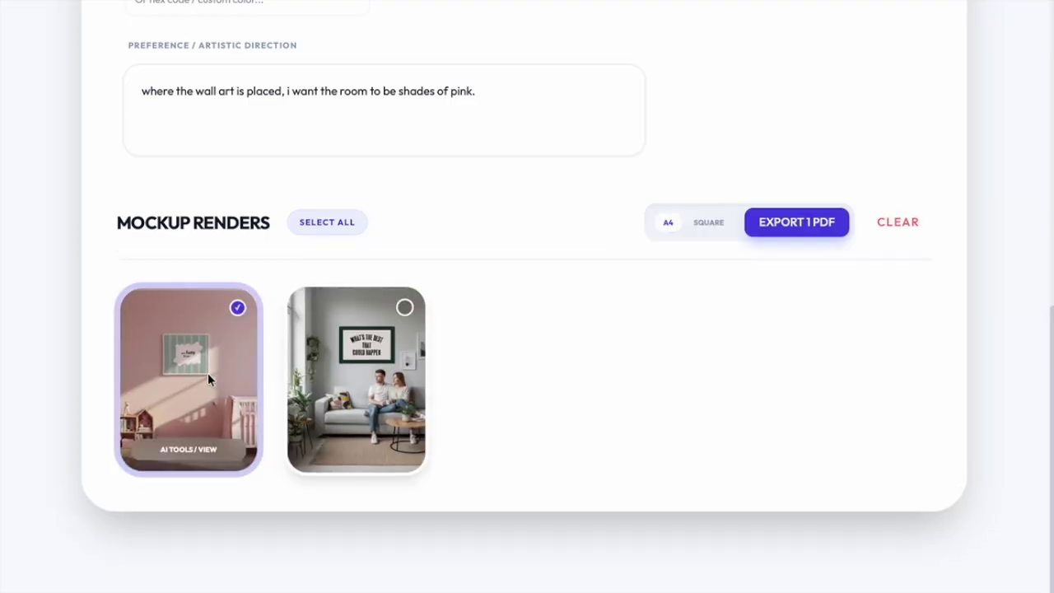
left_click(200, 442)
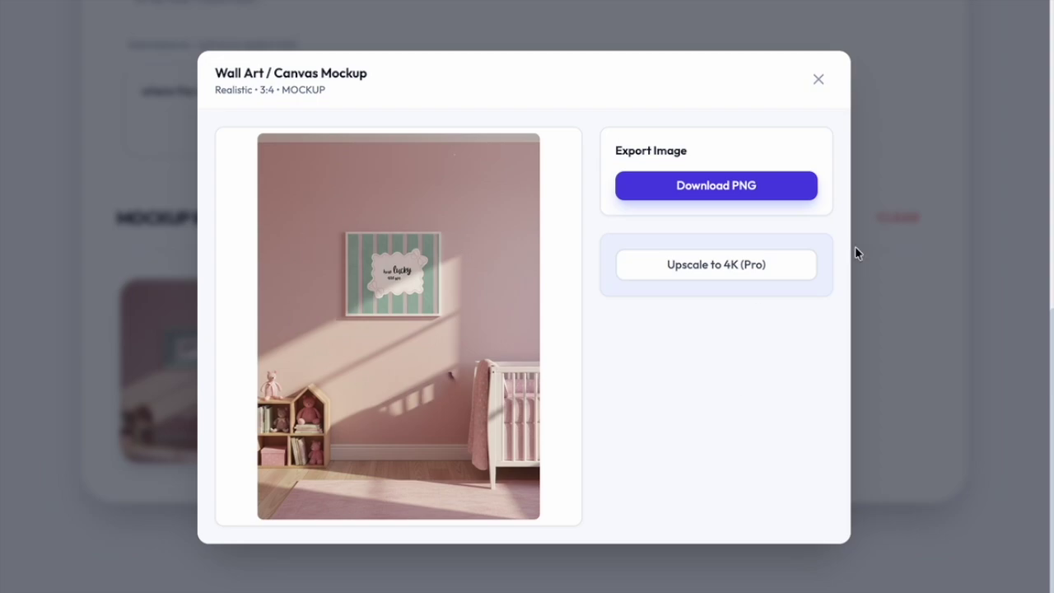
left_click(754, 189)
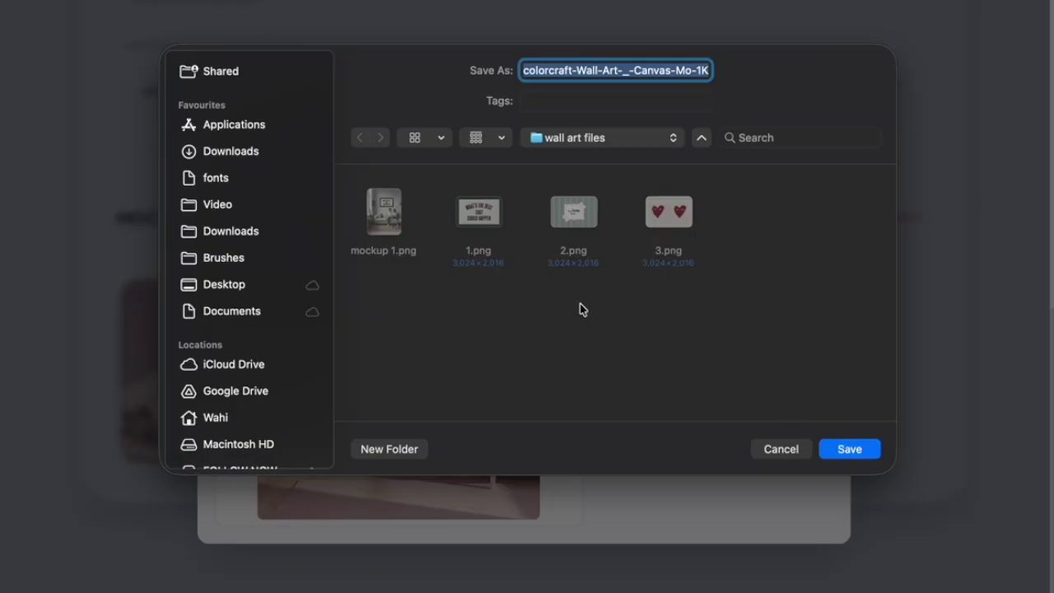
left_click(383, 216)
left_click(575, 69)
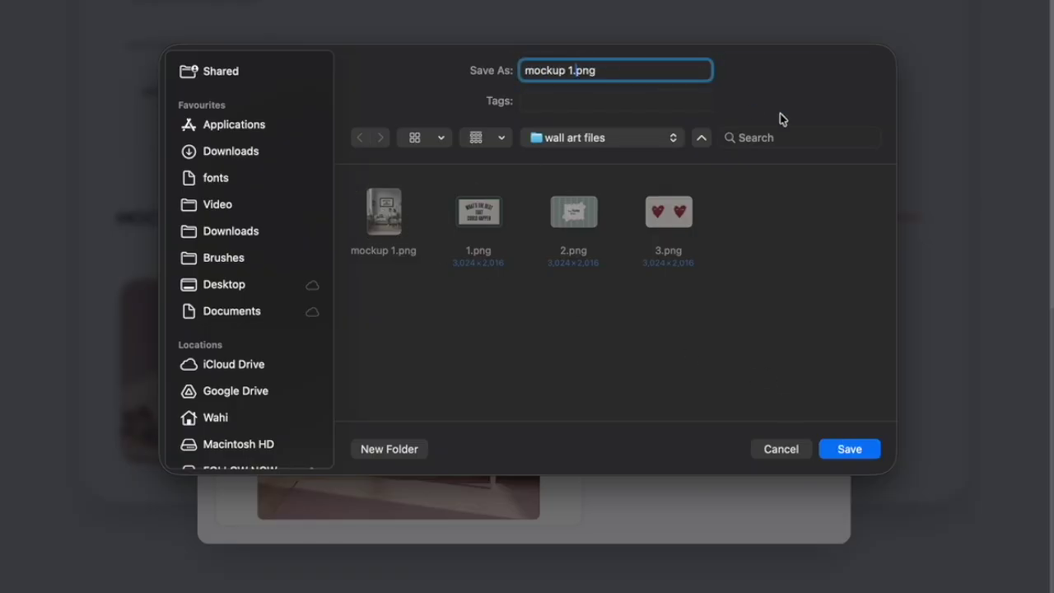
type("2")
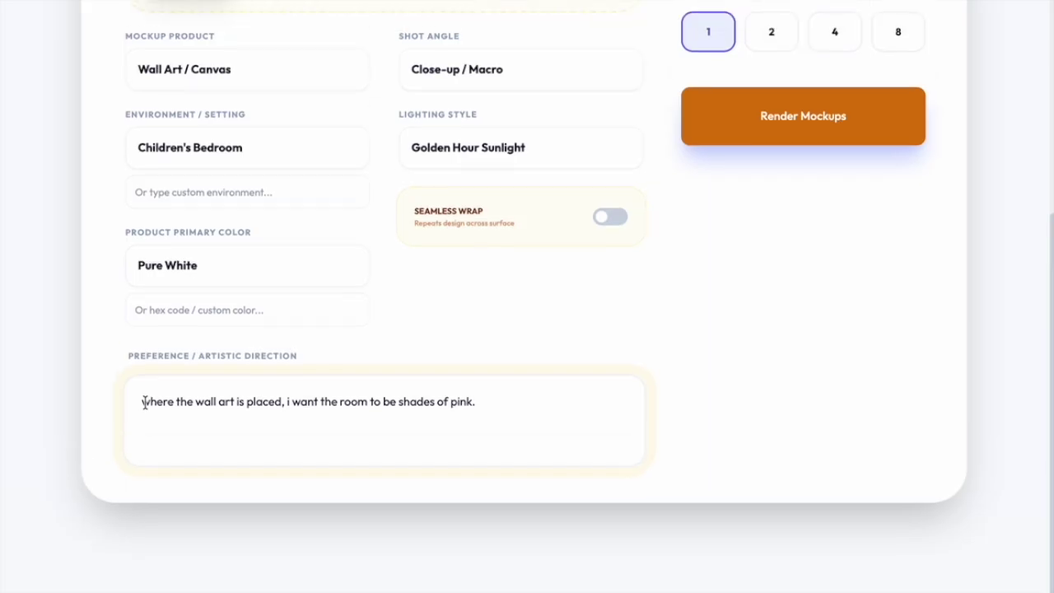
- Change the artistic direction to "make sure the design is placed in a golden frame. i want the room to be shades of pink." and render the mockup
type("make sure the design is placed in a golden frame.")
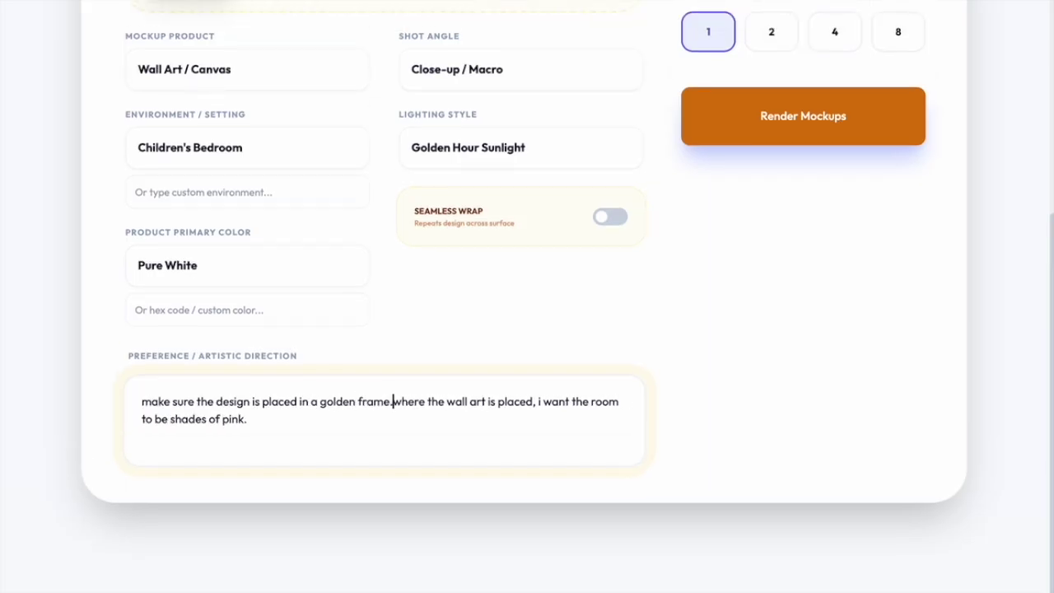
key("ctrl+Delete")
key("ctrl+Delete")
key("ctrl+Delete")
key("ctrl+Delete")
key("ctrl+Delete")
key("ctrl+Delete")
scroll(760, 384, "down", 4)
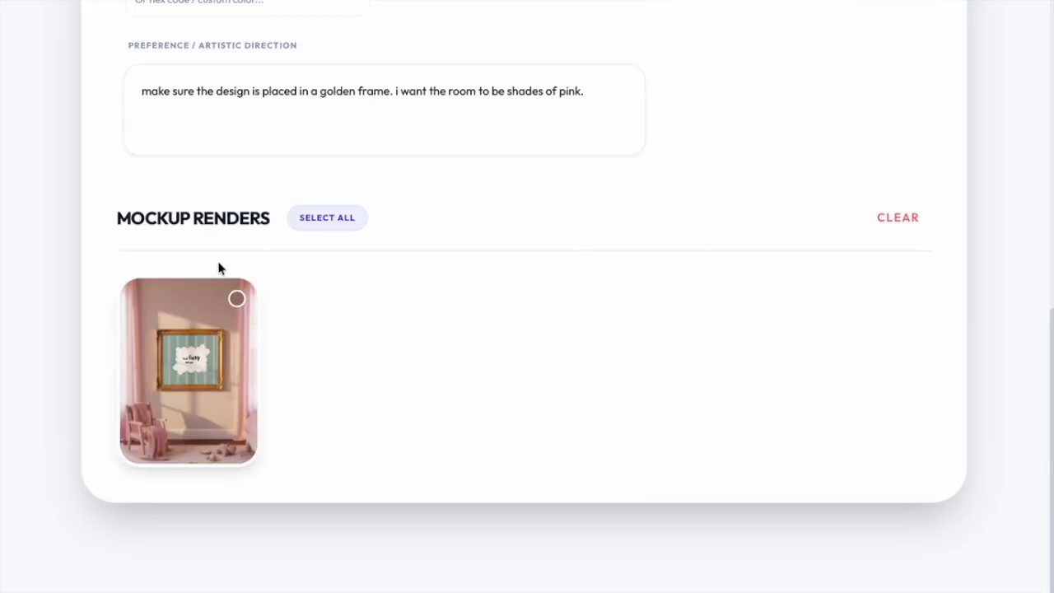
- Open the golden-frame bedroom render, download it as mockup 3.png into the wall art files folder, and close the preview
left_click(207, 405)
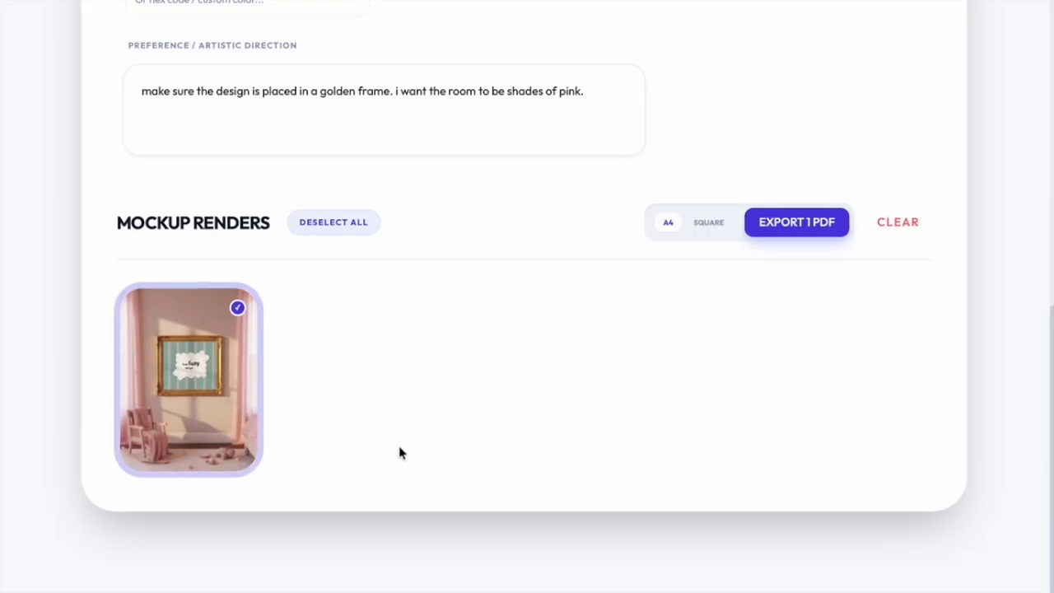
left_click(220, 392)
left_click(203, 455)
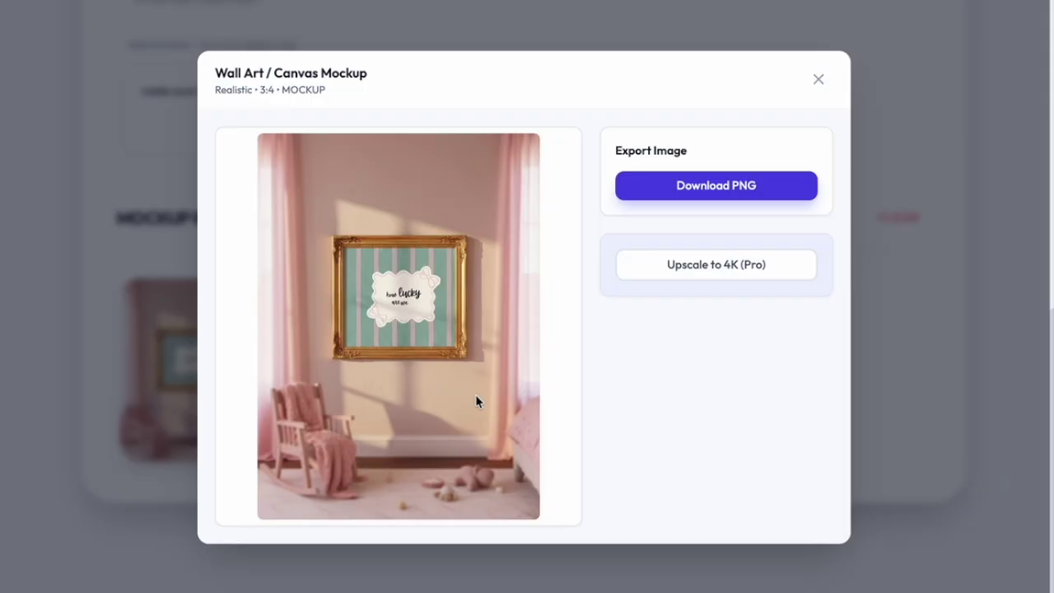
left_click(753, 189)
left_click(810, 206)
left_click(384, 212)
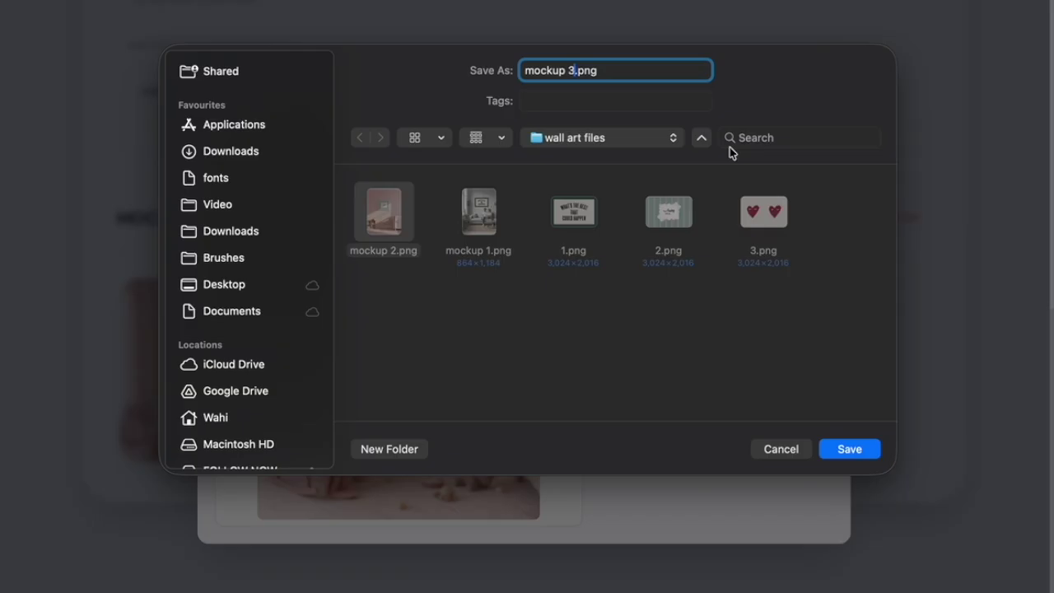
key("Return")
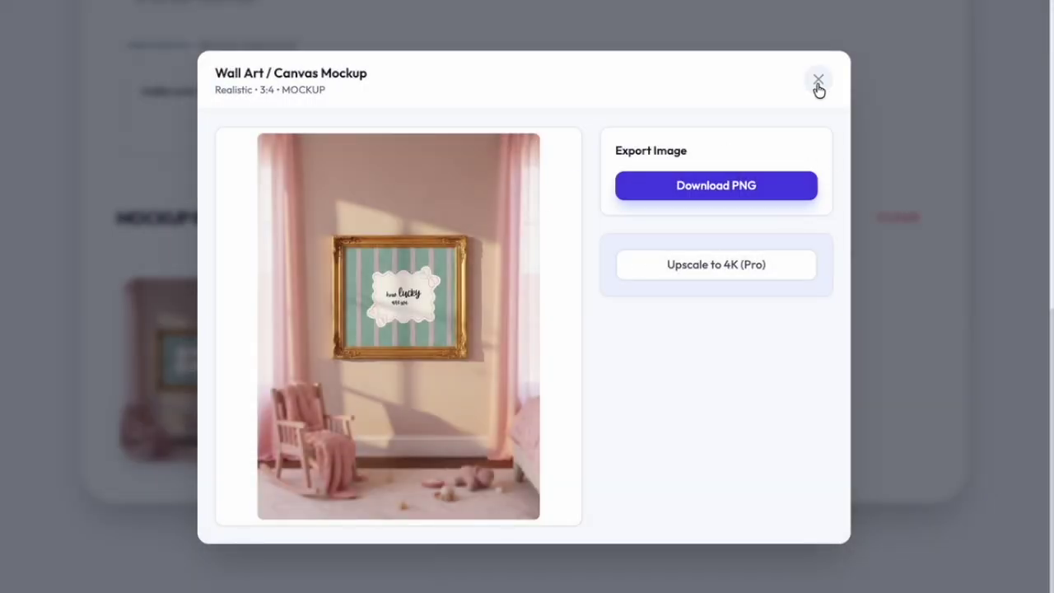
left_click(818, 83)
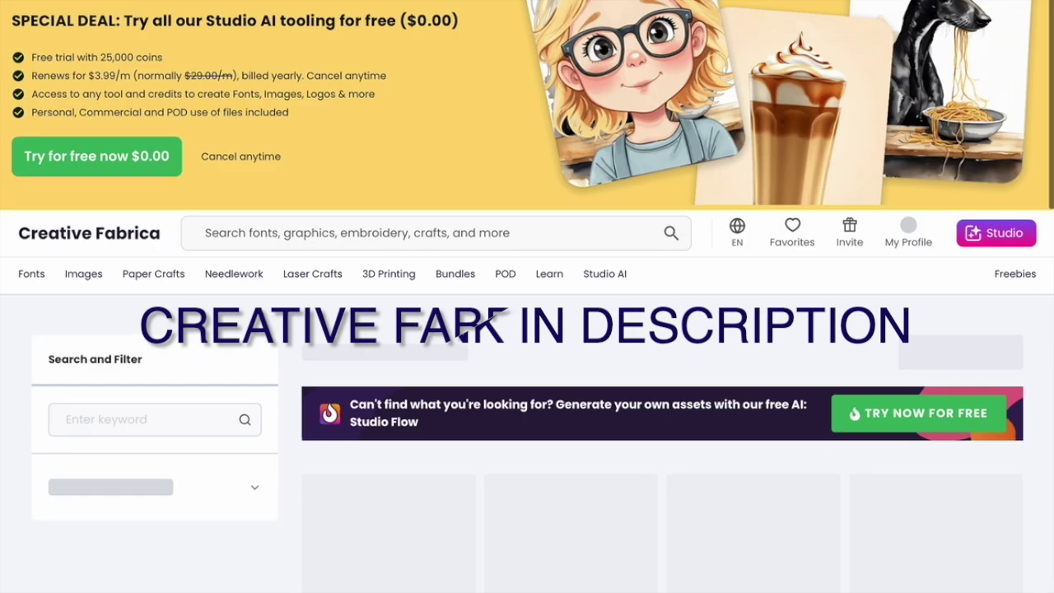
- Switch to Creative Fabrica, browse the wall art mockups, and refine the search to "wall art mockup landscape"
scroll(985, 453, "down", 8)
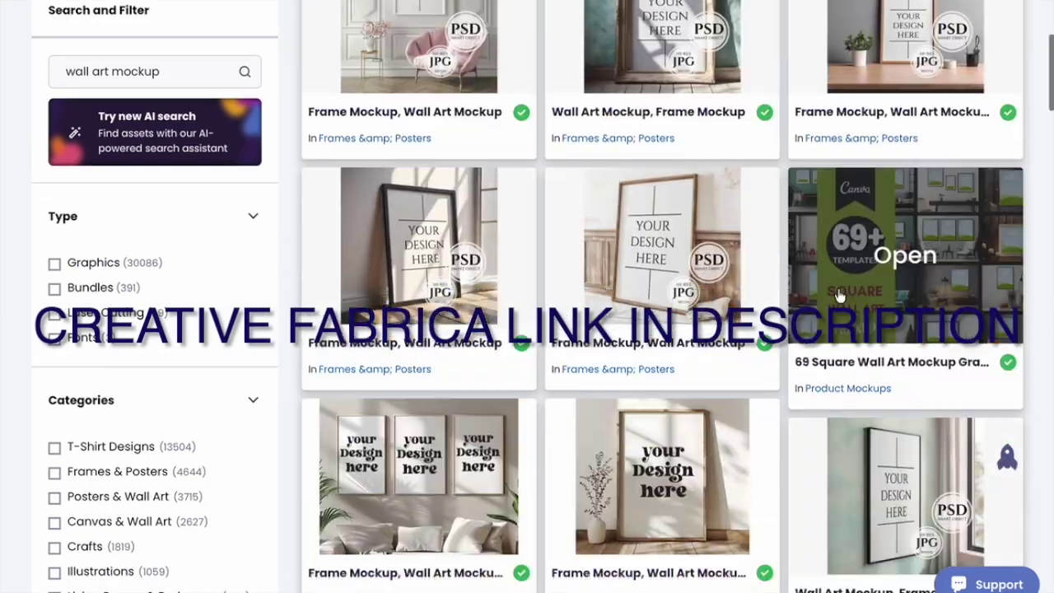
scroll(986, 453, "down", 8)
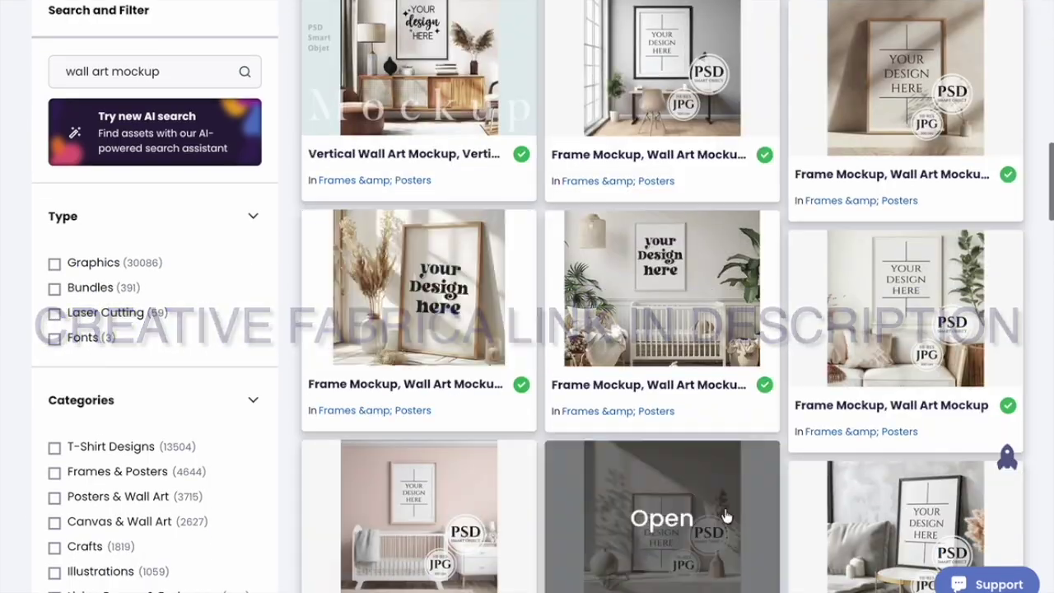
scroll(725, 517, "down", 10)
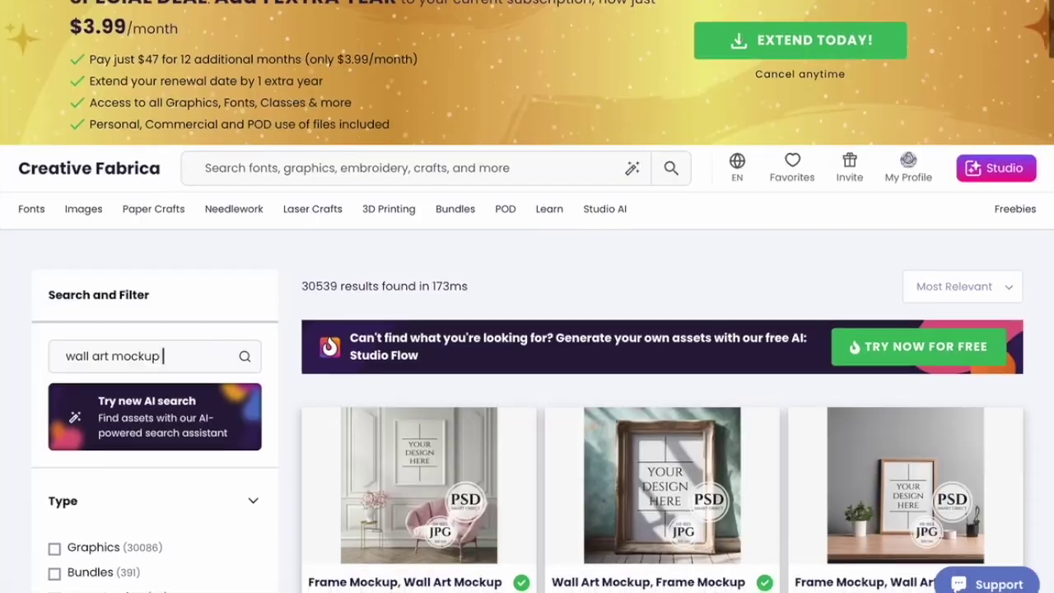
type("landscape")
key("Return")
scroll(1005, 458, "down", 10)
scroll(1007, 453, "down", 8)
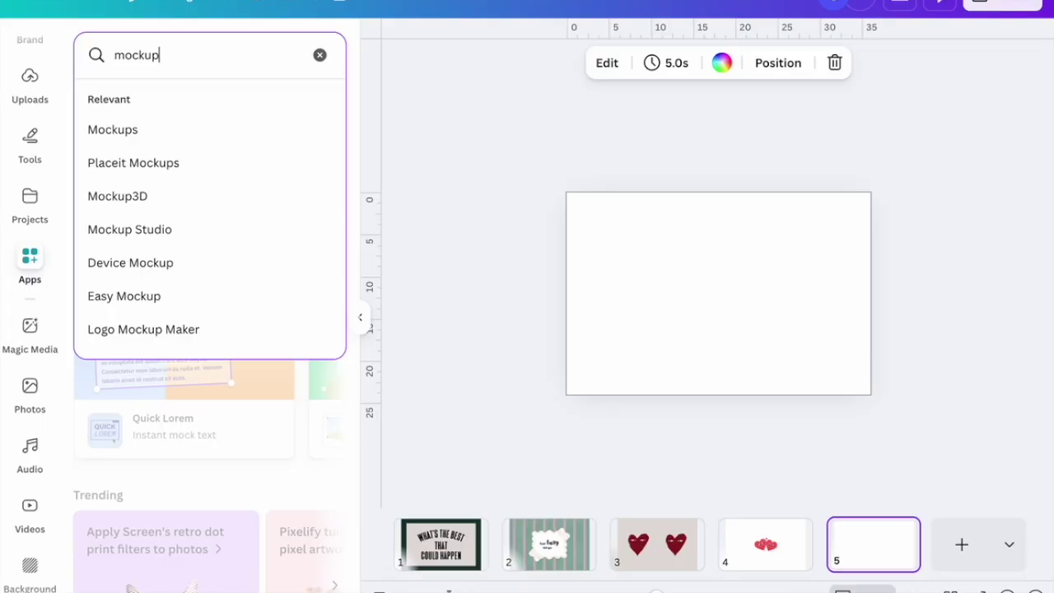
- Switch to Canva, search the apps for "mockup", and open Placeit Mockups with the Wall art category
key("Return")
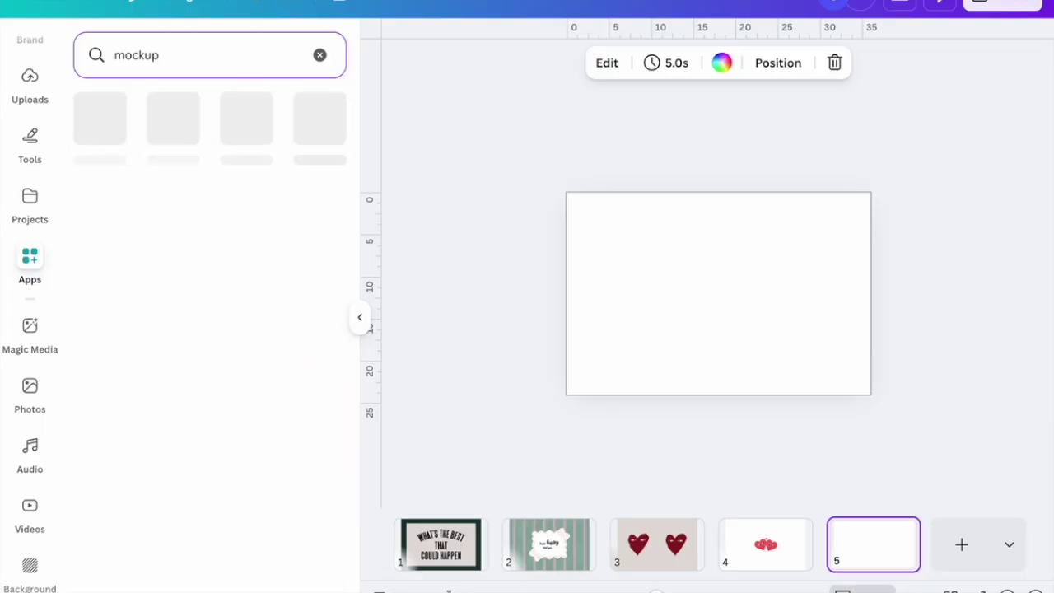
scroll(44, 447, "down", 5)
left_click(30, 560)
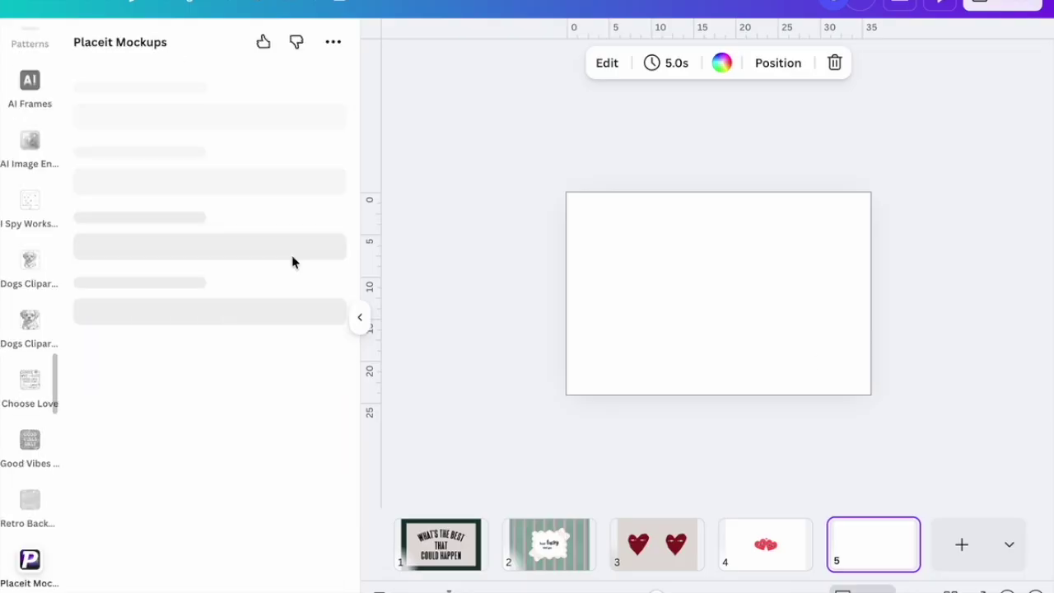
scroll(222, 128, "right", 3)
left_click(285, 129)
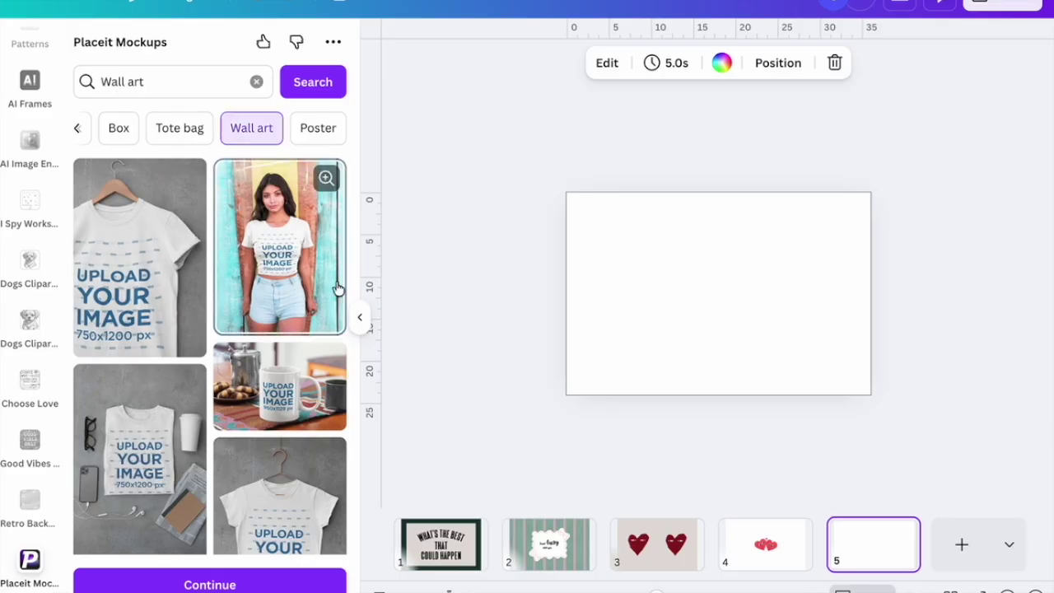
- Choose the landscape wall art mockup with a bed and brown armchair and continue to its export settings
scroll(284, 327, "down", 2)
scroll(284, 327, "down", 10)
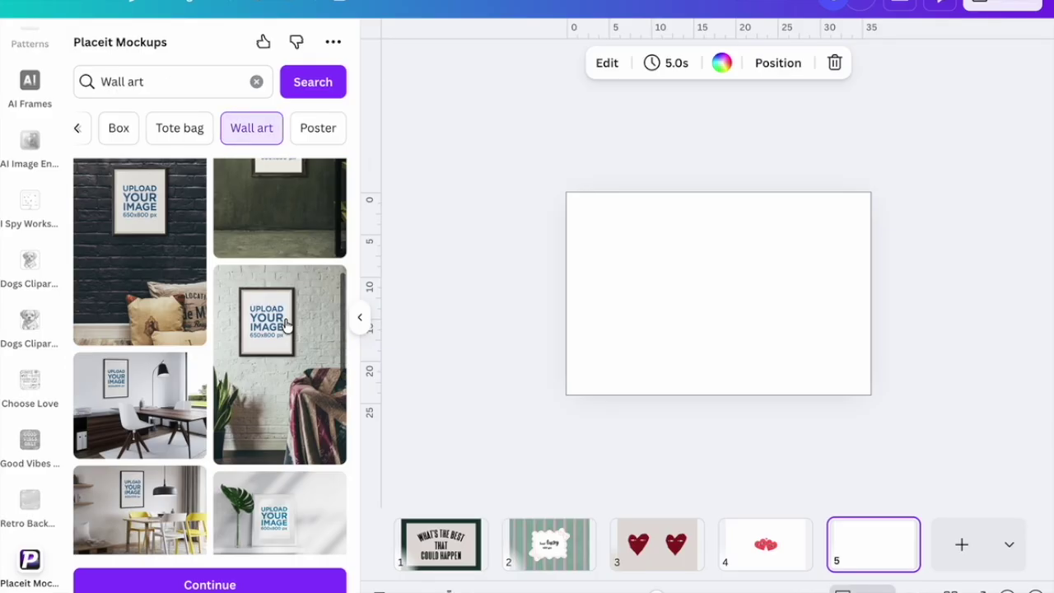
scroll(287, 326, "down", 2)
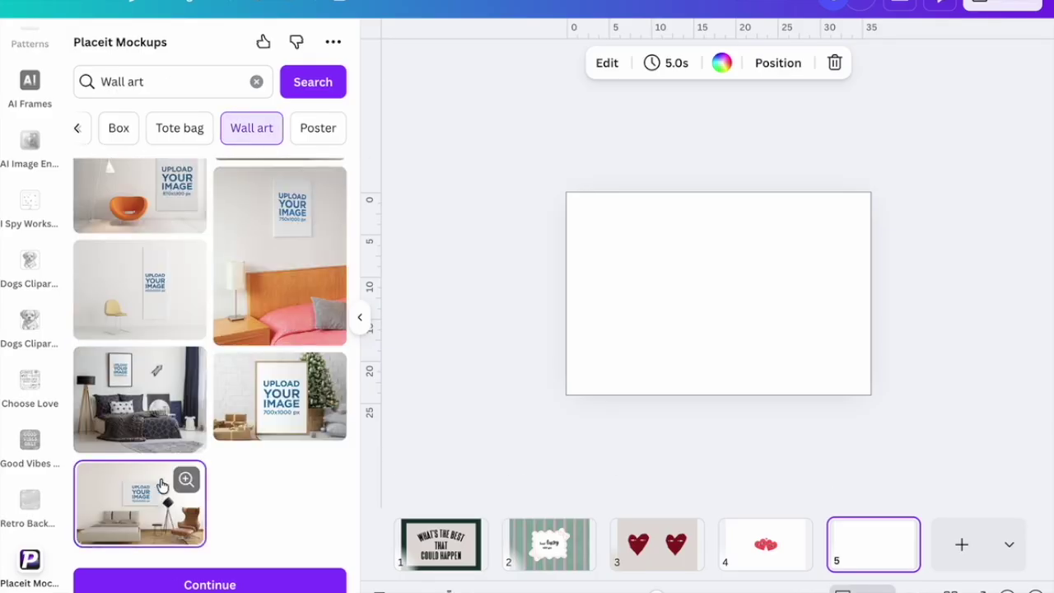
left_click(128, 517)
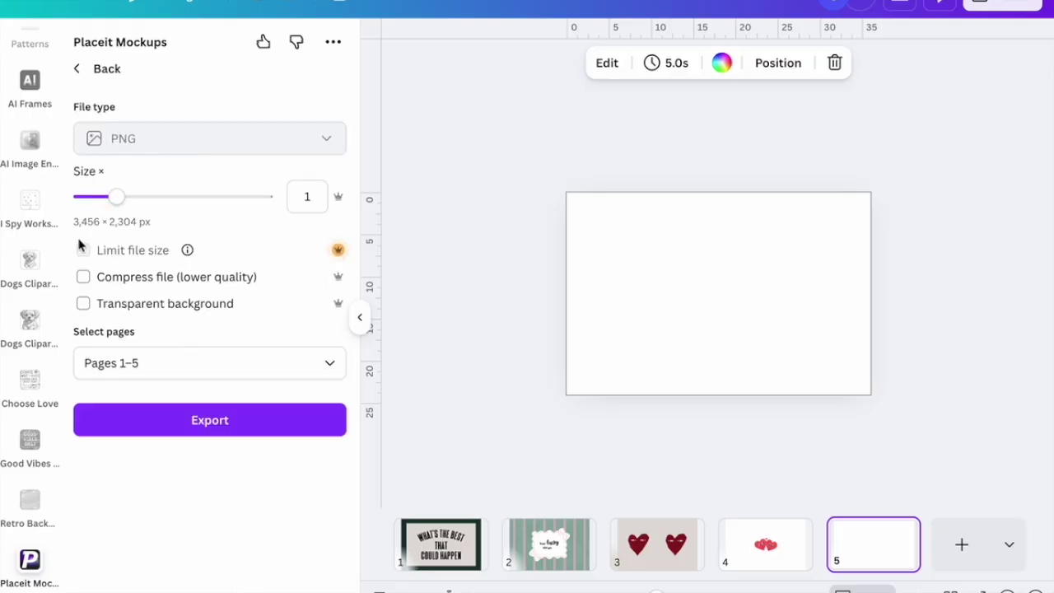
- Export only page 1 into the mockup, dismiss the Placeit account offer, and add the mockup as a new page
left_click(210, 362)
left_click(97, 176)
left_click(96, 215)
left_click(212, 311)
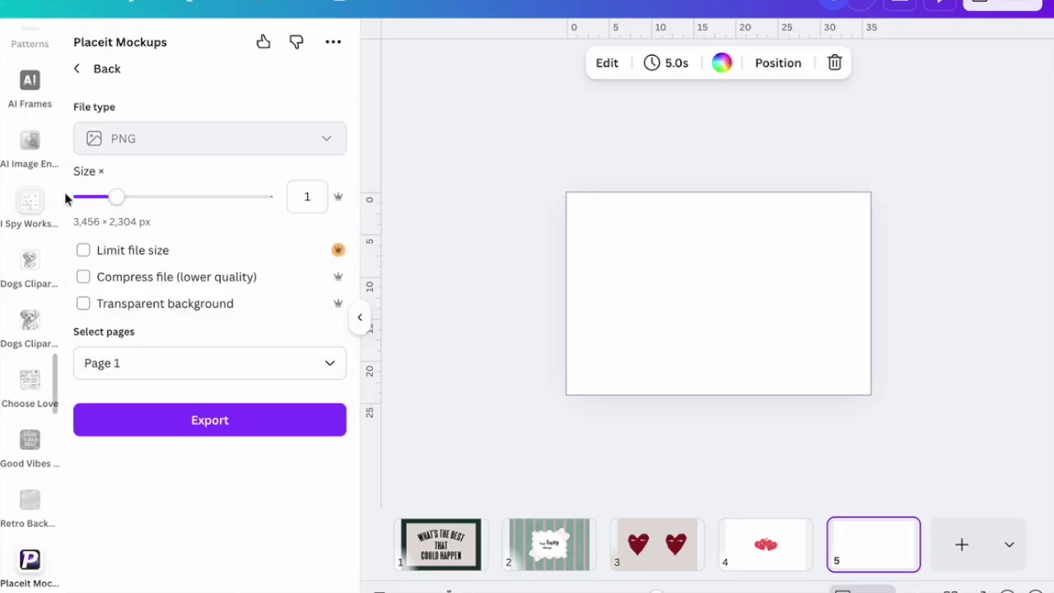
left_click(198, 420)
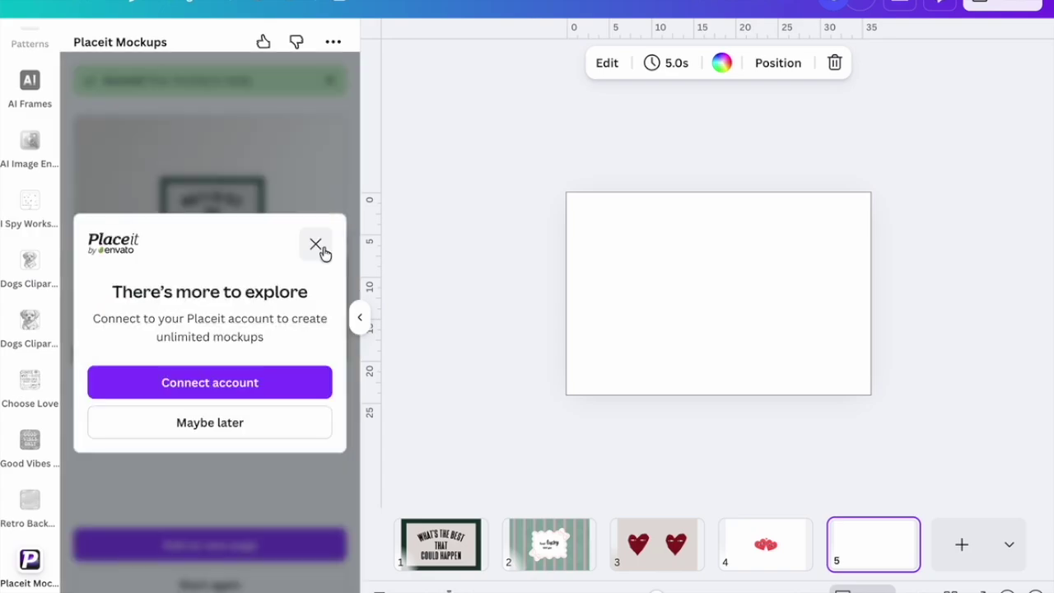
left_click(208, 423)
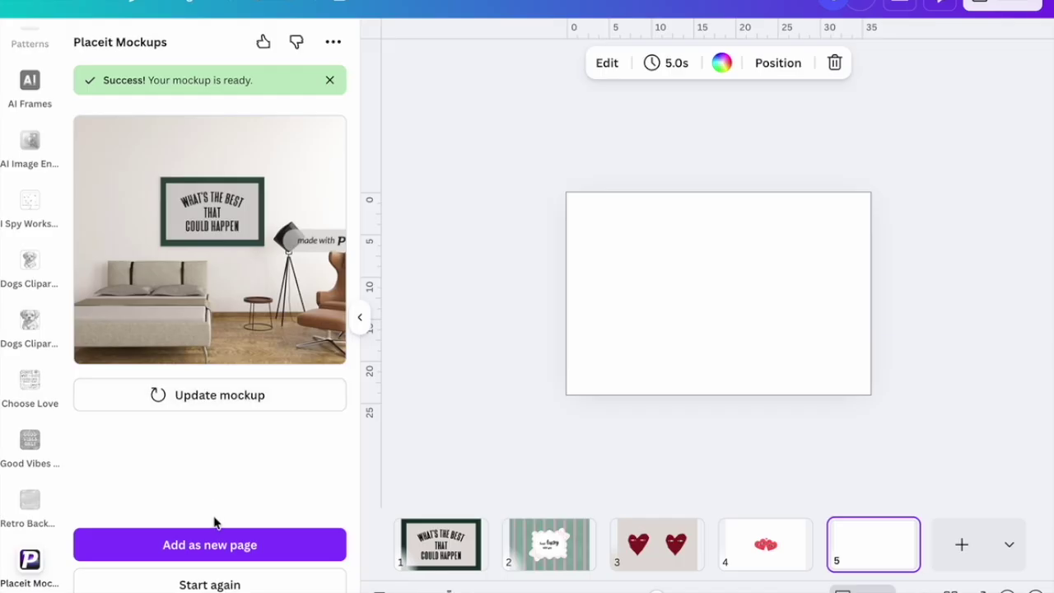
left_click(238, 546)
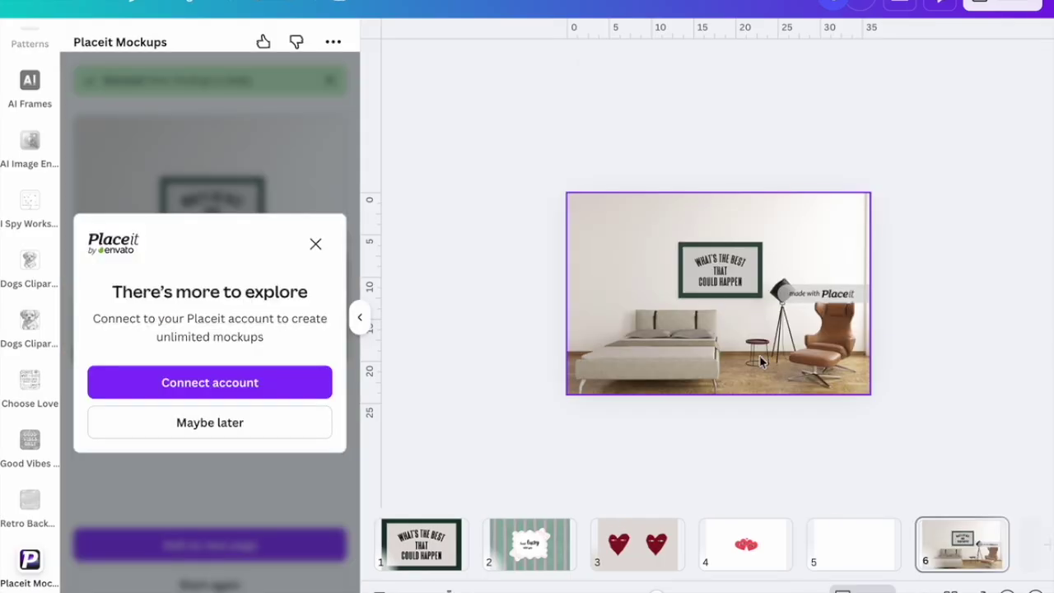
- Split the bedroom mockup image on page 6 into separate elements with Magic Layers and close the AI usage notice
left_click(760, 363)
left_click(417, 66)
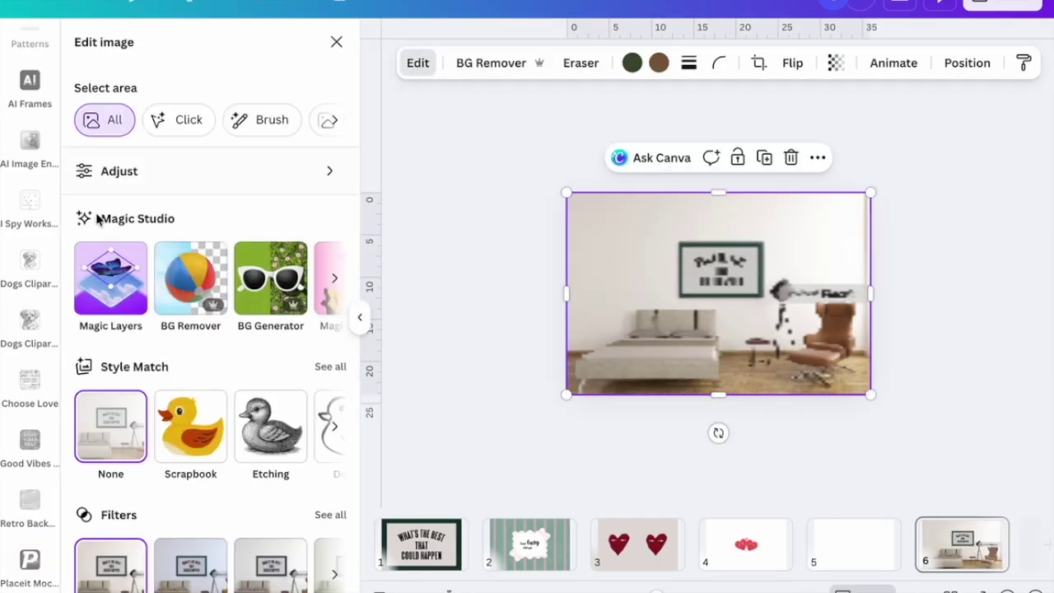
left_click(97, 290)
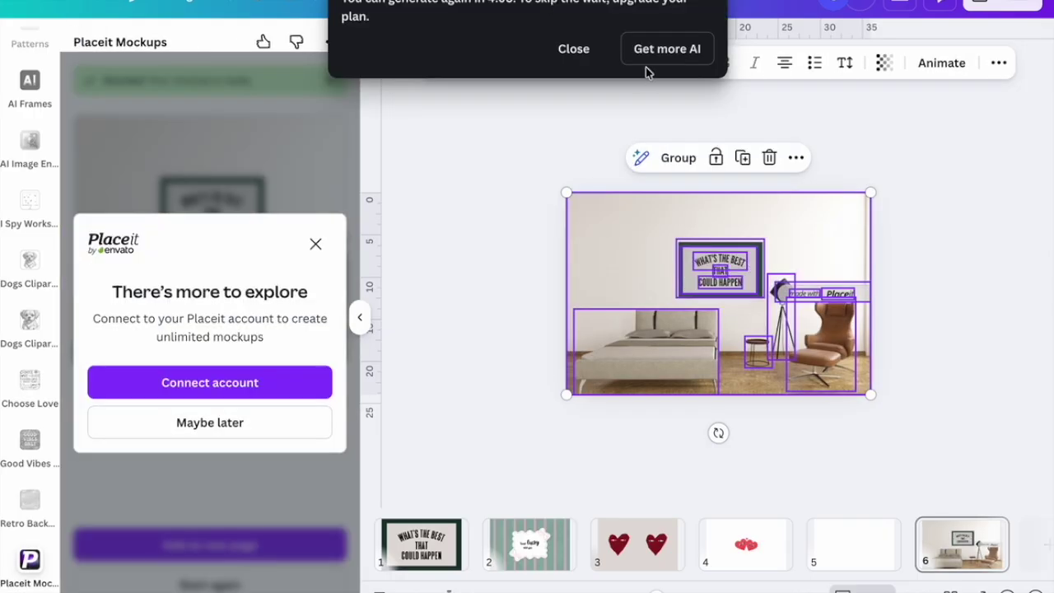
left_click(574, 48)
left_click(979, 228)
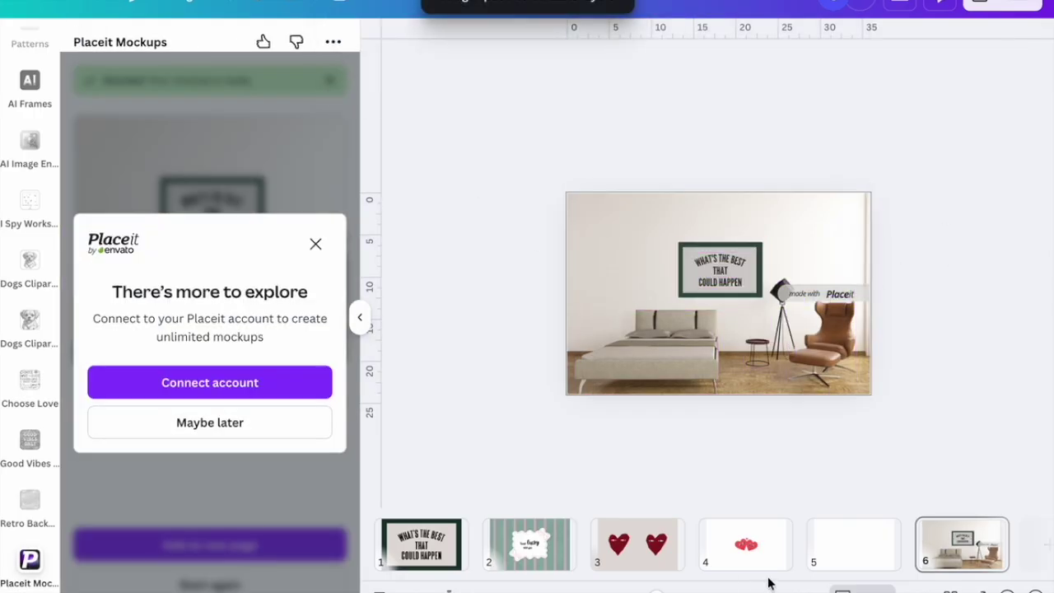
- Delete the "made with Placeit" watermark elements from the bedroom mockup
left_click_drag(657, 591, 688, 590)
left_click(980, 294)
key("Delete")
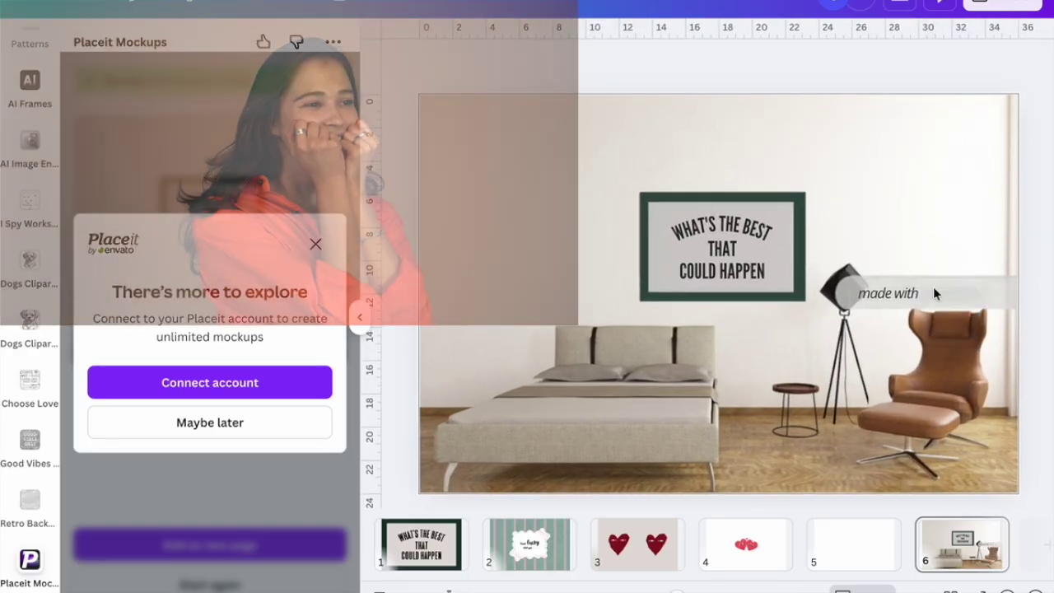
key("Delete")
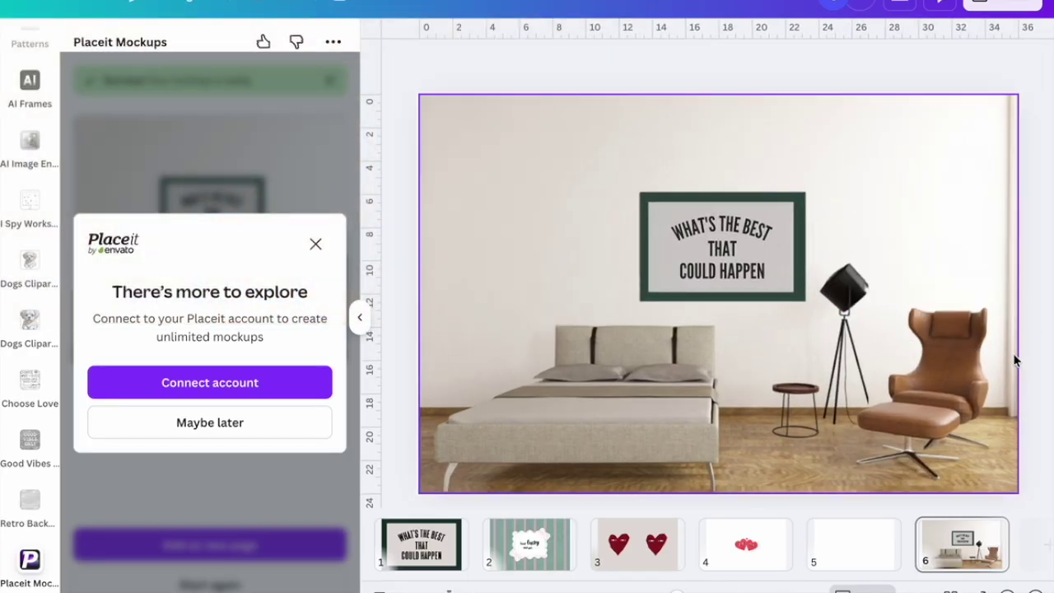
- Delete the tripod floor lamp from the bedroom mockup and close the Placeit account offer
left_click(851, 294)
key("Delete")
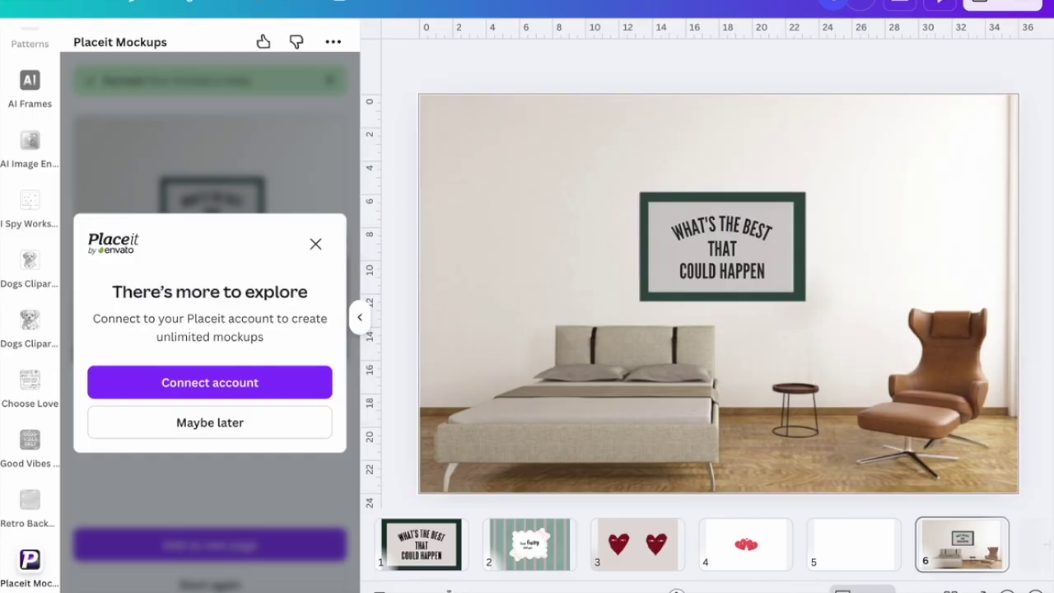
left_click_drag(678, 590, 664, 589)
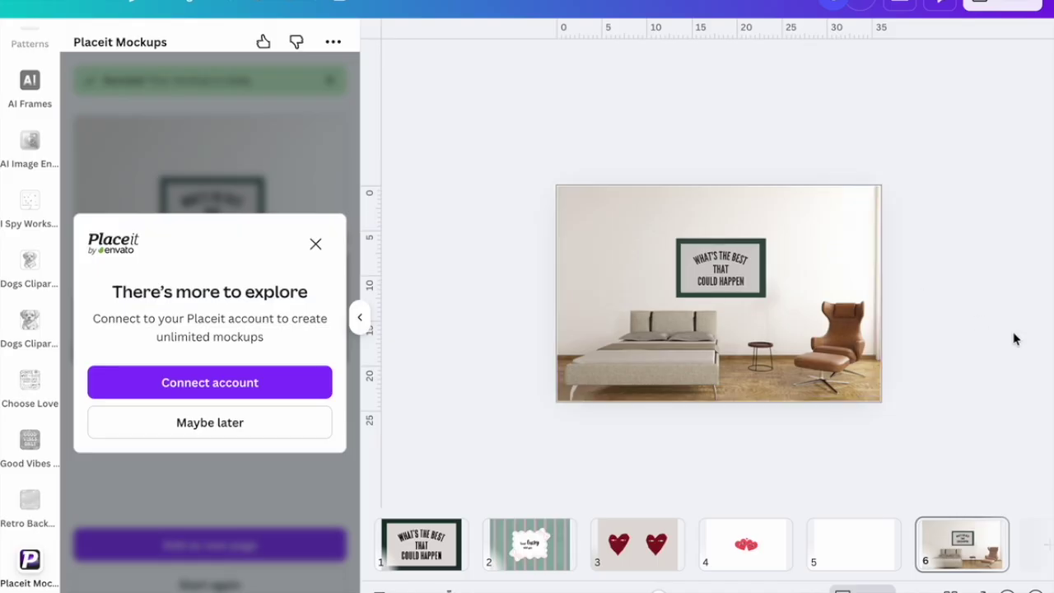
left_click(320, 245)
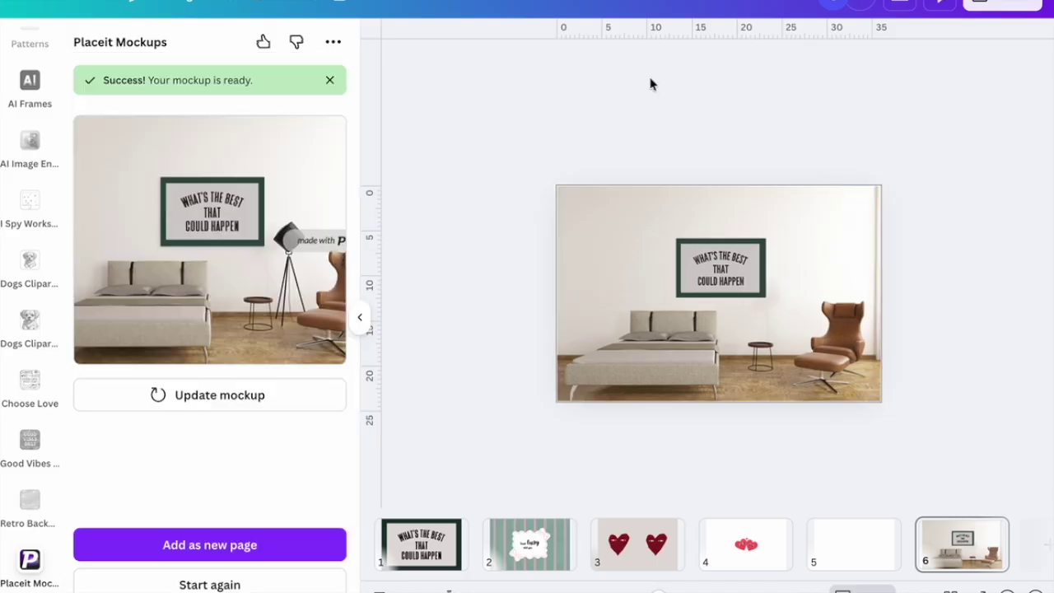